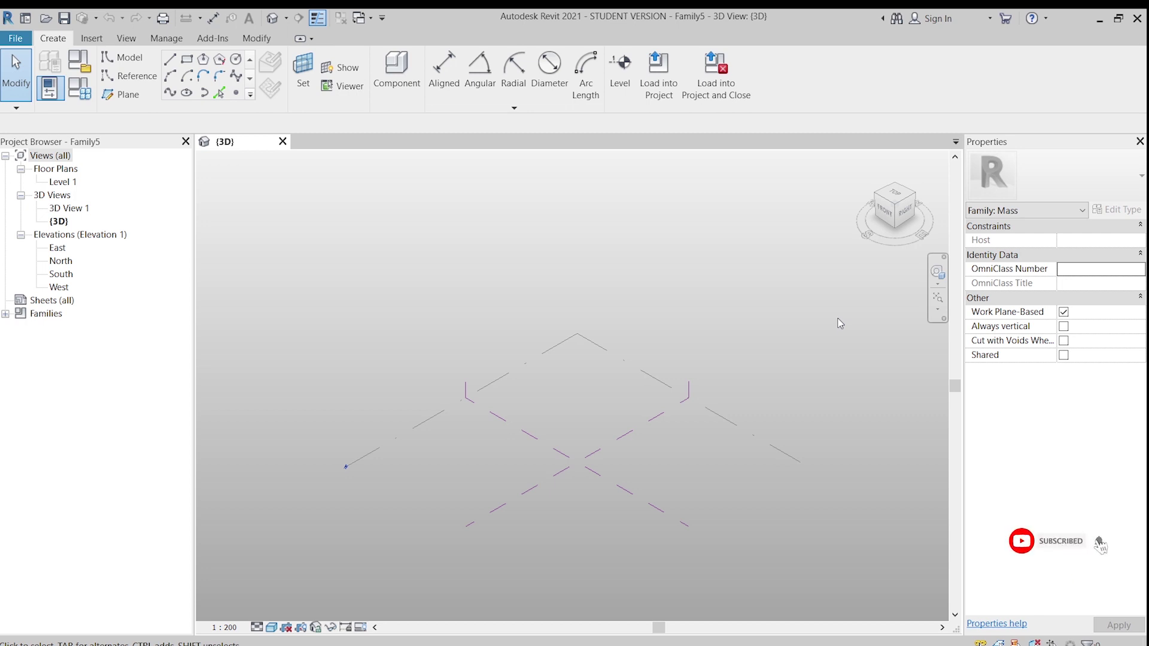
- Draw a start-end-radius arc model line, about 32349 mm long, on Level 1 within the reference planes
middle_click_drag(839, 323, 786, 251)
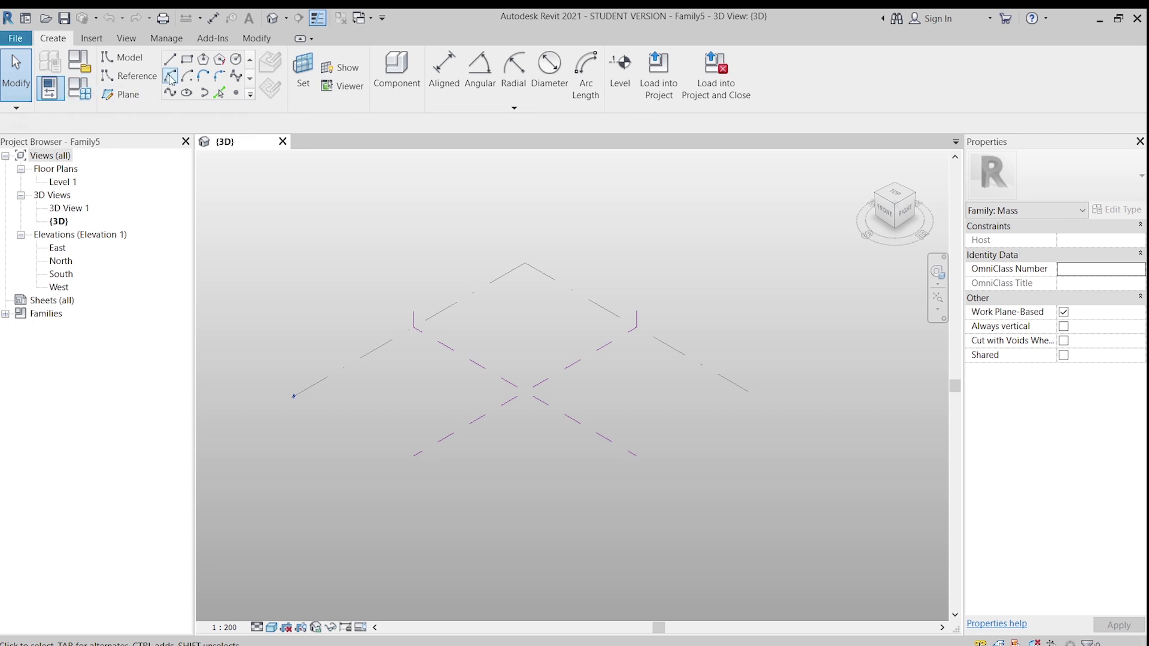
left_click(456, 391)
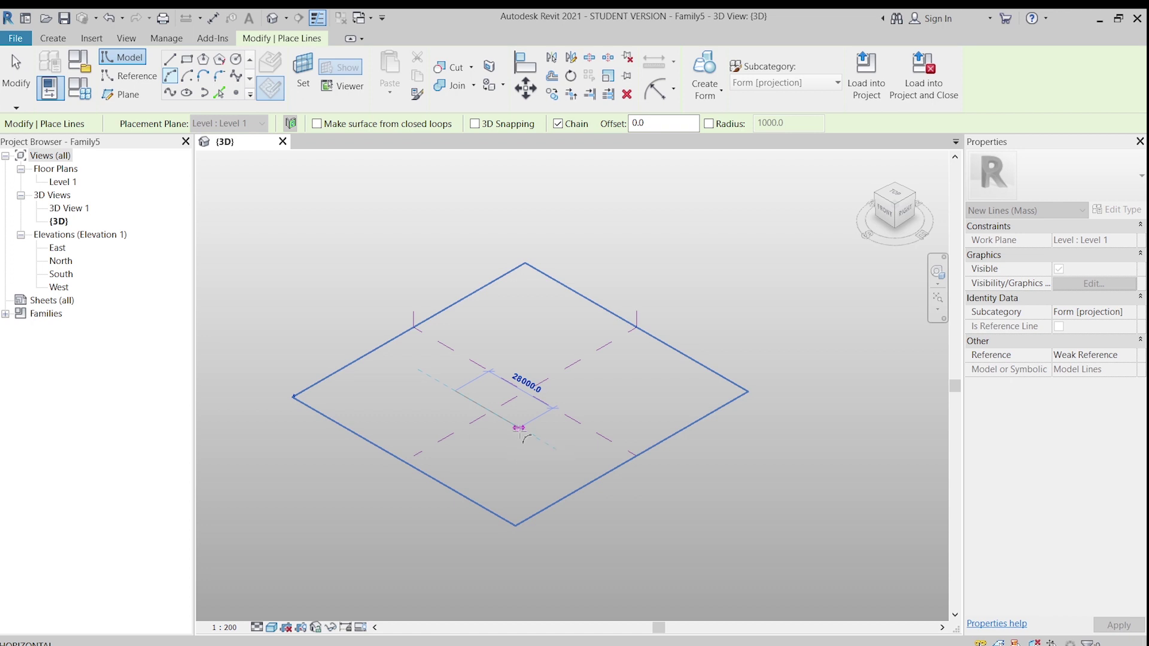
left_click(520, 430)
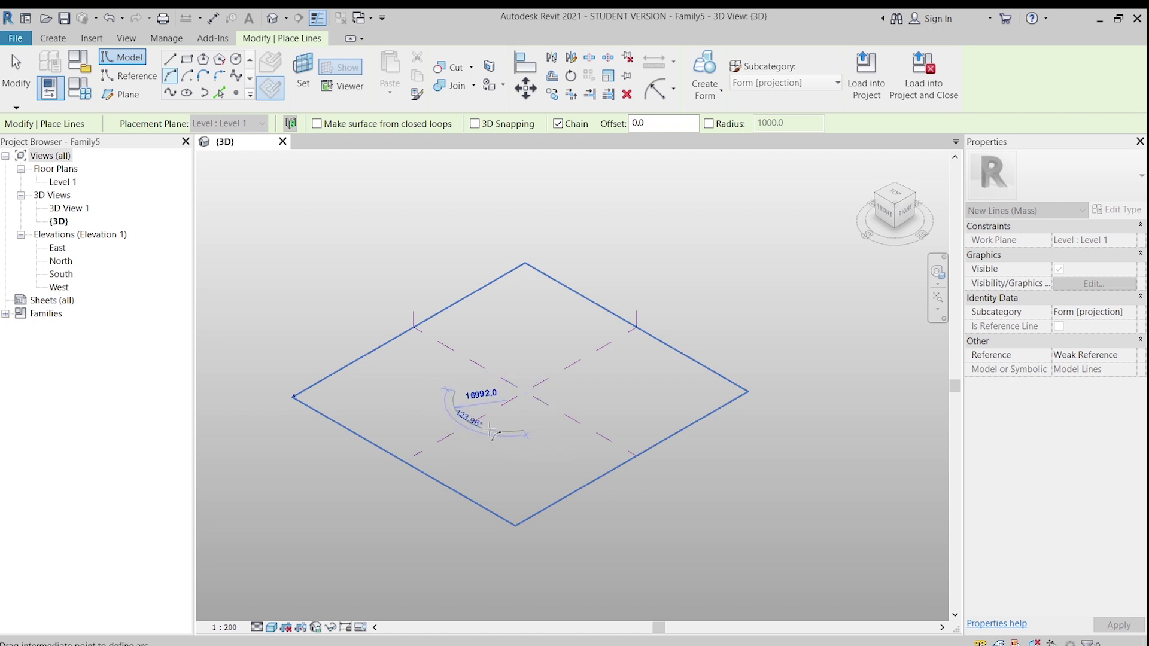
scroll(495, 435, "up", 2)
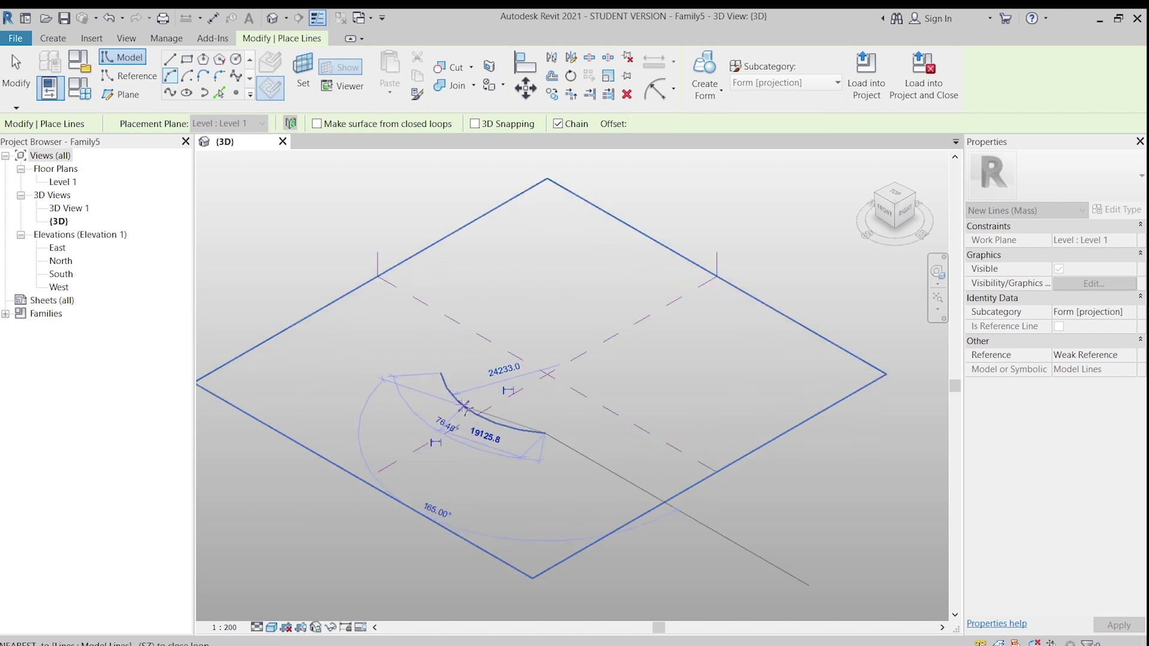
left_click(464, 406)
key("Escape")
key("Escape")
mouse_move(474, 440)
middle_mouse_down("shift")
mouse_move(521, 457)
mouse_move(580, 436)
mouse_move(590, 476)
mouse_move(643, 321)
mouse_move(597, 433)
middle_mouse_up("shift")
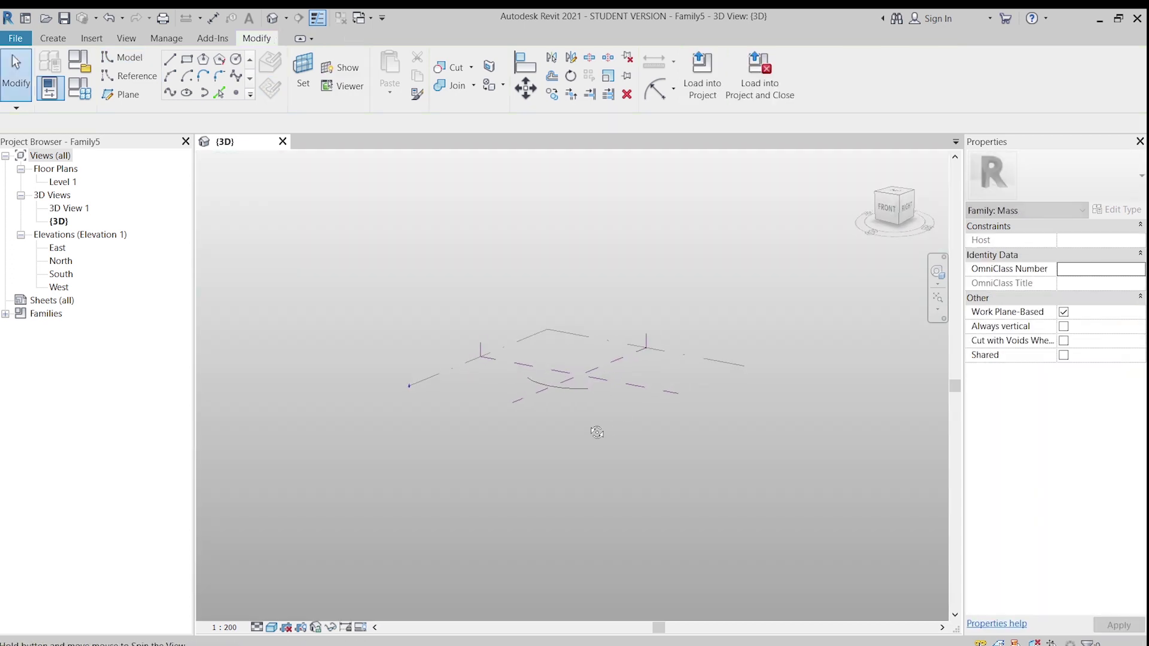
scroll(597, 433, "up", 2)
scroll(584, 503, "up", 2)
scroll(559, 492, "up", 2)
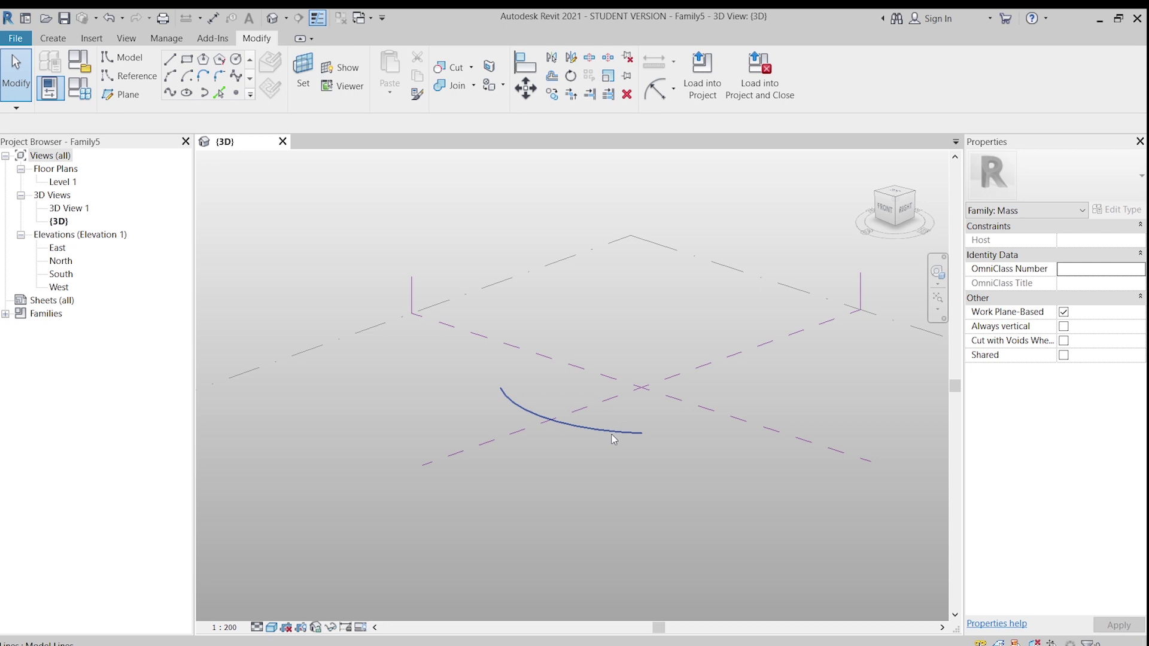
- Extrude the selected arc into a solid curved form
left_click(613, 439)
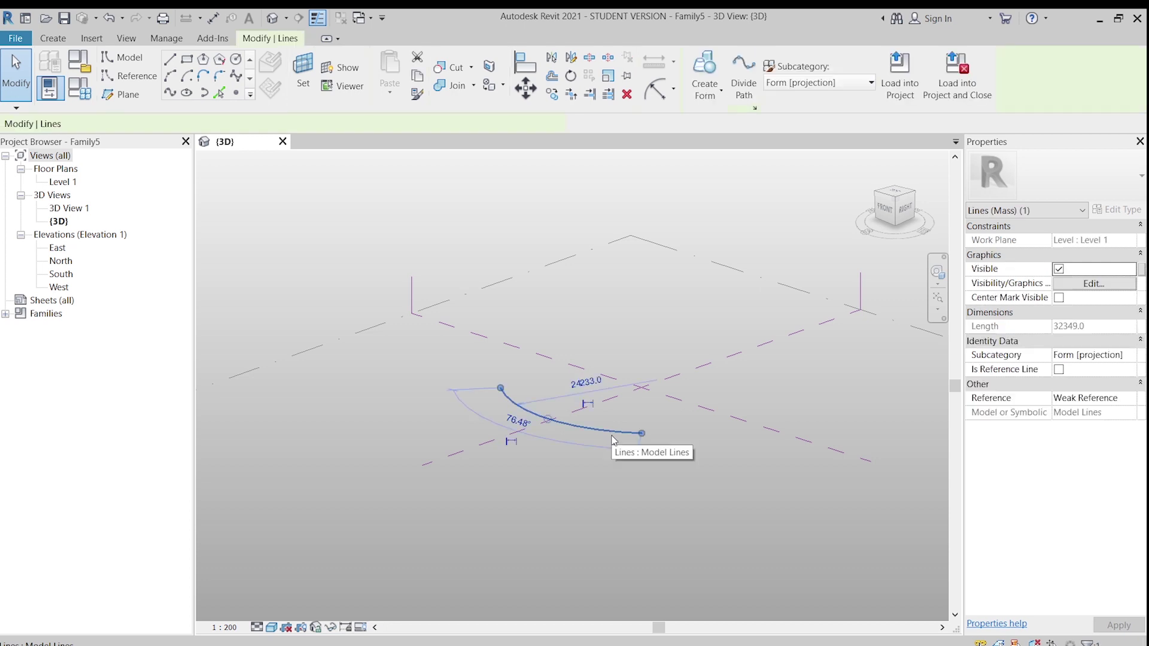
left_click(712, 109)
middle_click_drag(575, 468, 618, 504, "shift")
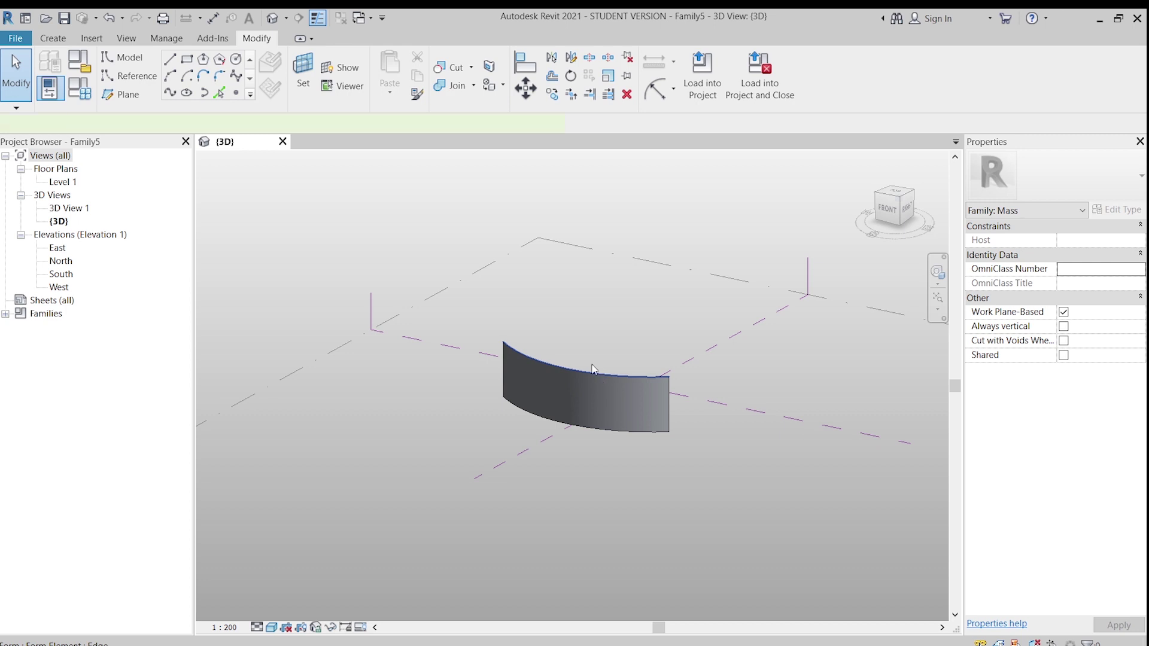
- Drag the form's top edge upward to make the curved wall taller
left_click(580, 353)
left_click_drag(580, 353, 614, 307)
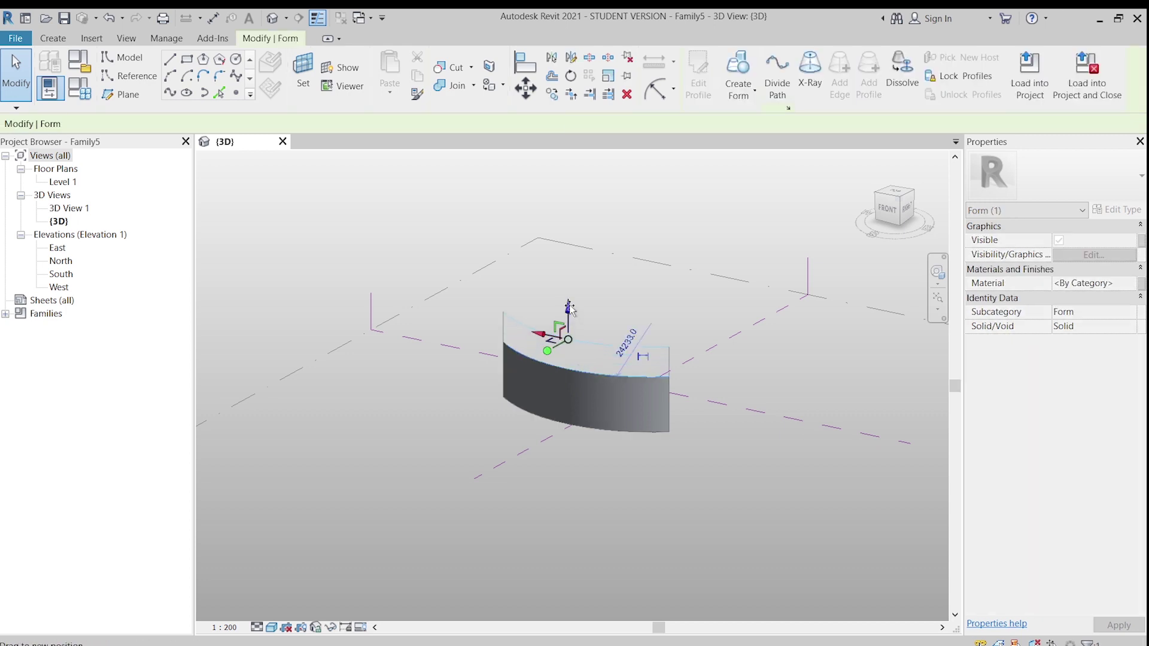
left_click(621, 310)
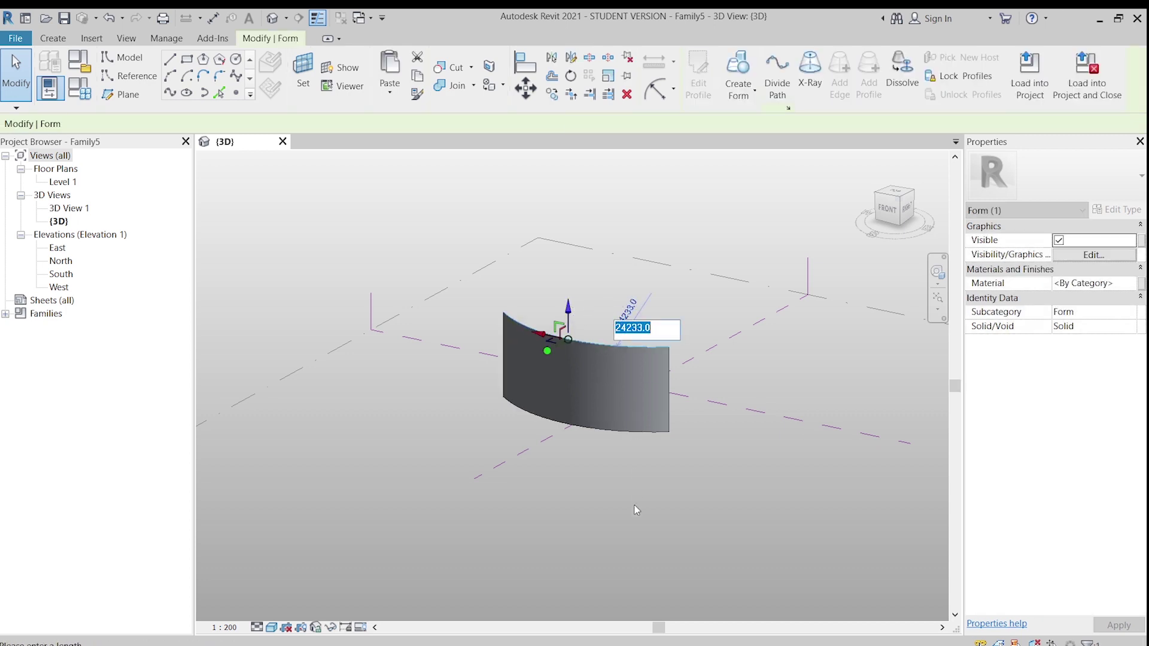
mouse_move(651, 510)
middle_mouse_down("shift")
mouse_move(442, 469)
mouse_move(820, 449)
mouse_move(807, 443)
mouse_move(872, 475)
mouse_move(645, 515)
mouse_move(721, 490)
mouse_move(559, 441)
mouse_move(533, 385)
mouse_move(664, 535)
mouse_move(619, 499)
mouse_move(692, 533)
mouse_move(682, 503)
mouse_move(718, 486)
mouse_move(682, 498)
middle_mouse_up("shift")
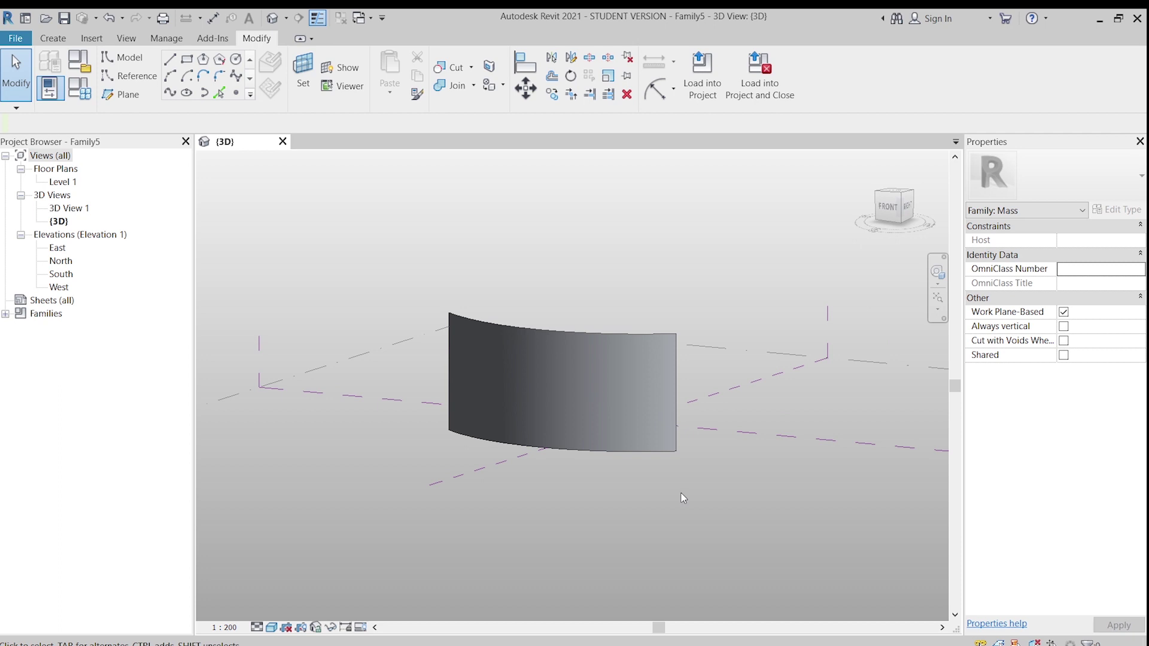
mouse_move(682, 498)
middle_mouse_down("shift")
mouse_move(687, 418)
mouse_move(672, 465)
mouse_move(690, 476)
middle_mouse_up("shift")
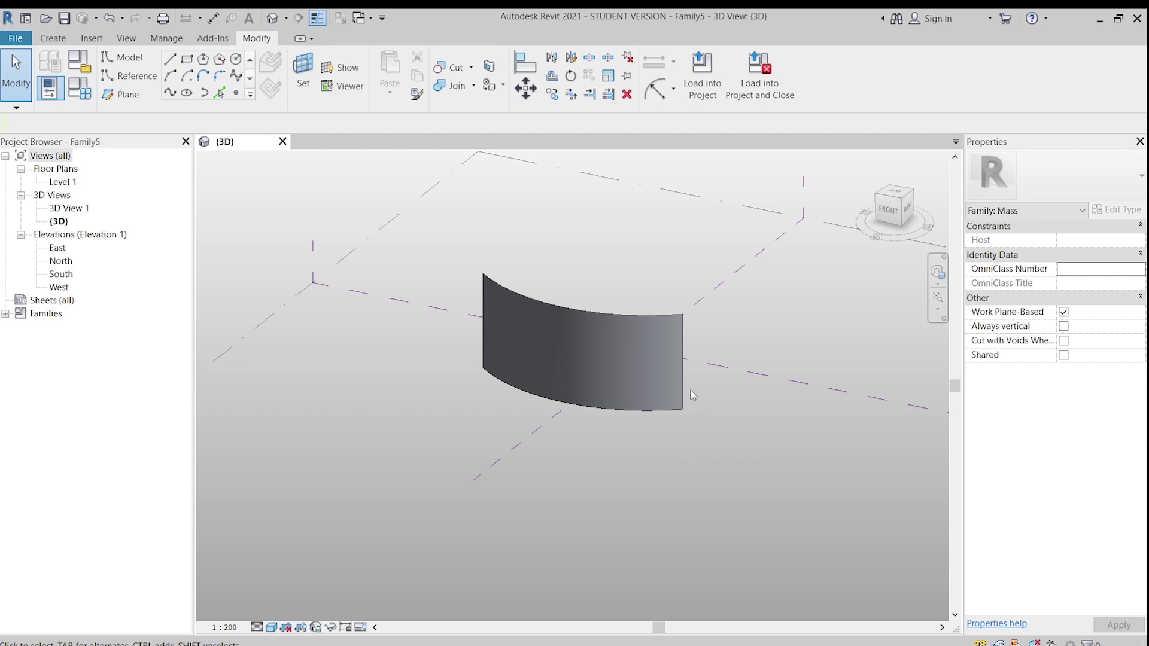
- Tab-select the whole curved form and apply Divide Surface
left_click(669, 415)
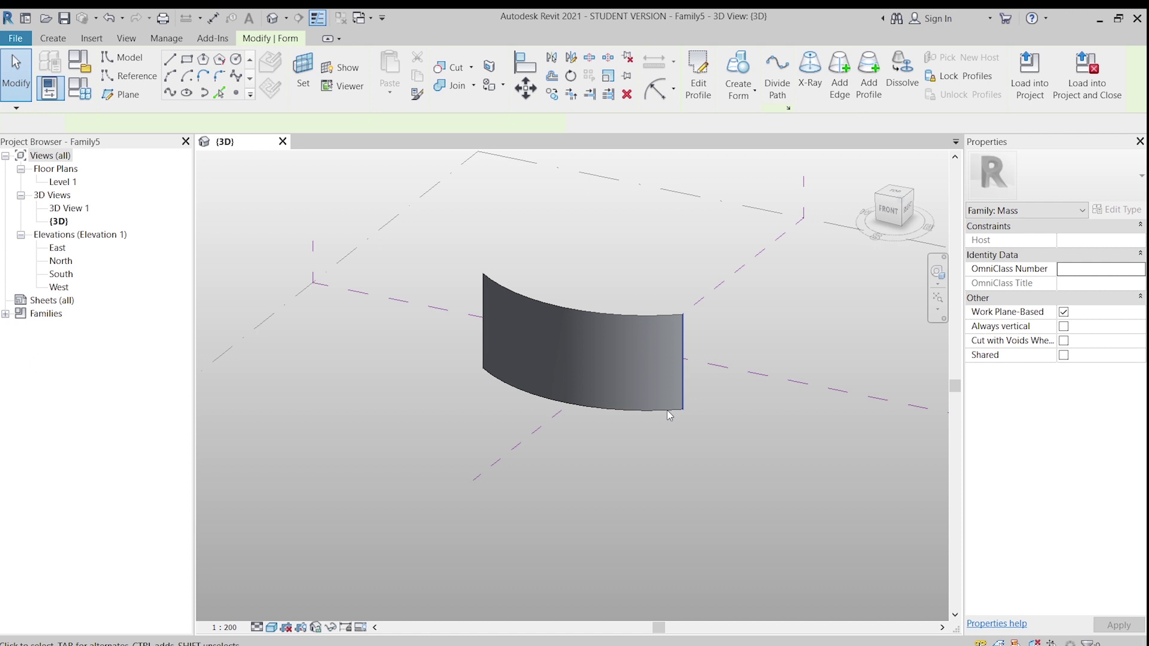
key("Escape")
key("Tab")
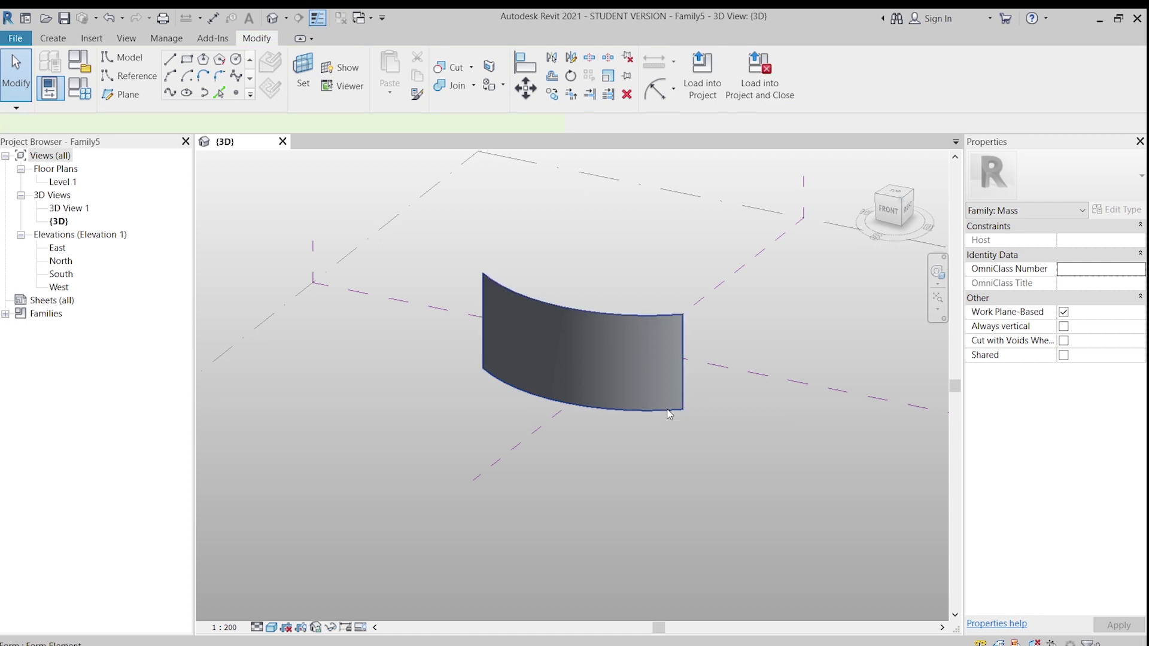
left_click(668, 416)
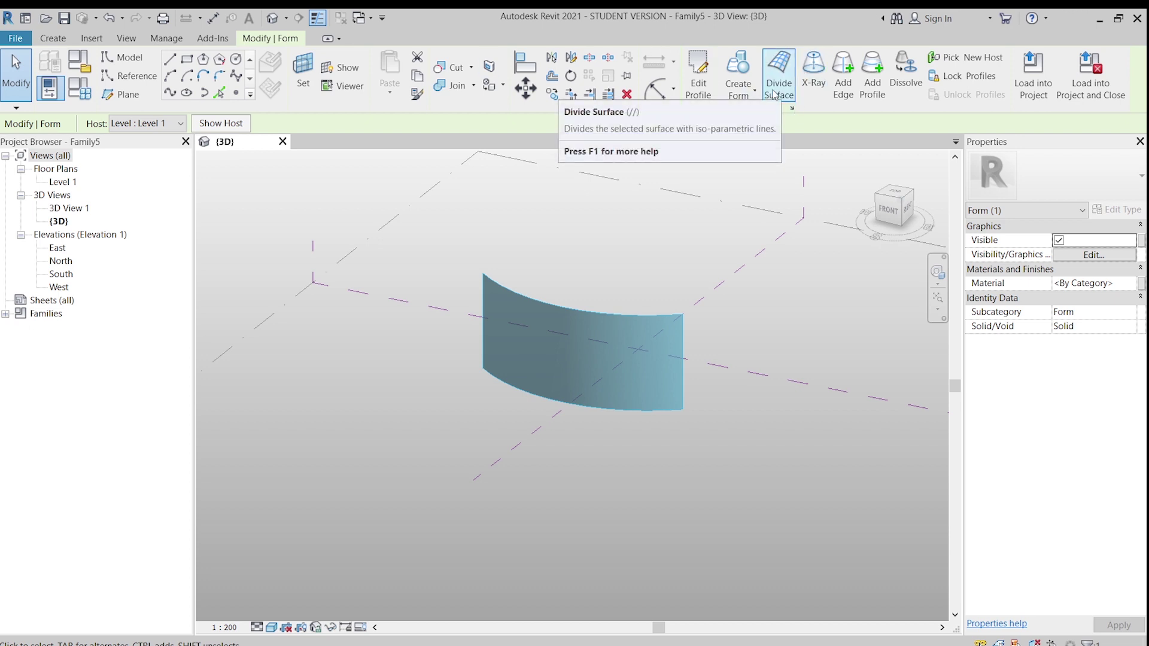
left_click(773, 94)
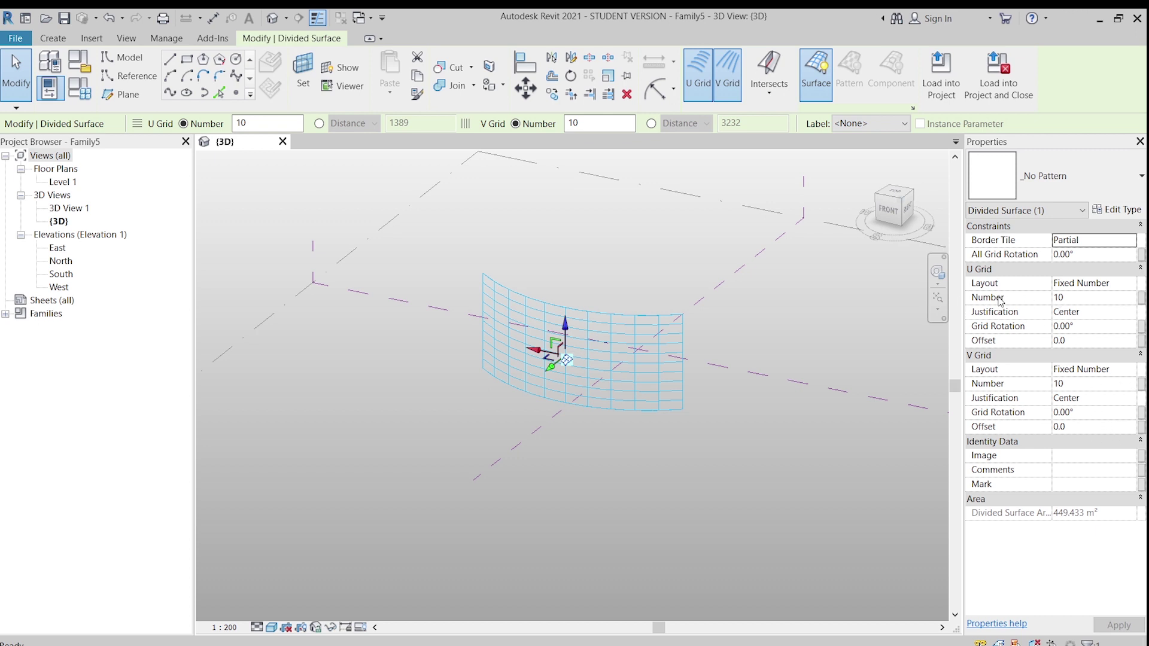
- Set the U grid to Fixed Distance 400 and the V grid to Fixed Distance 1200
left_click(1136, 284)
left_click(1120, 311)
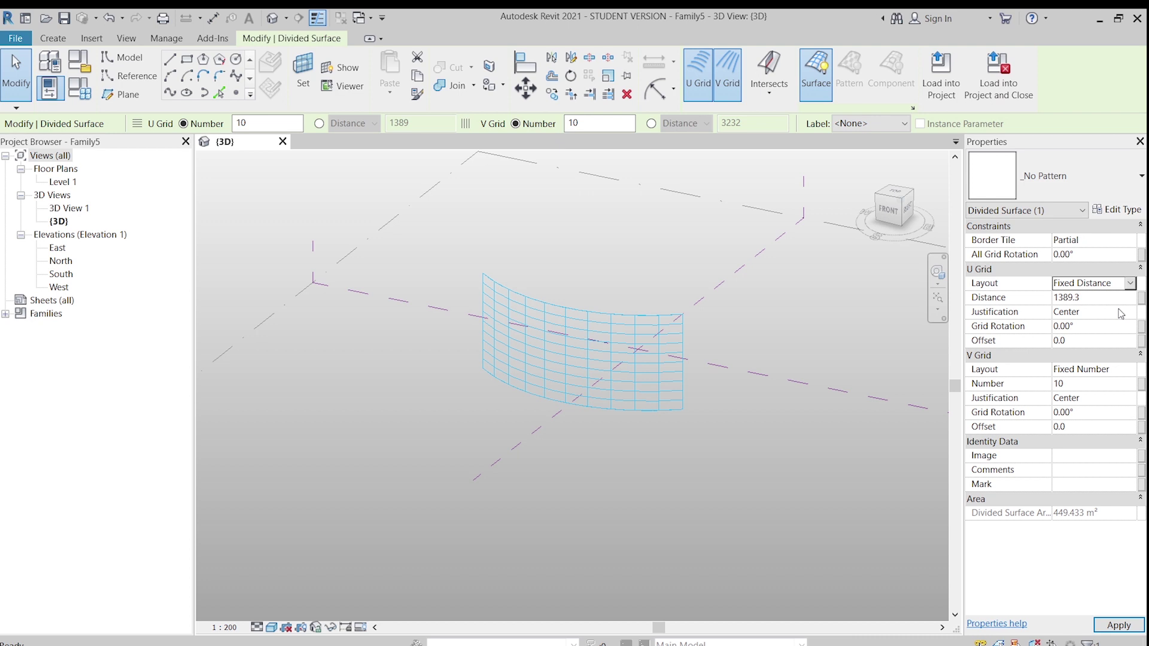
left_click(1097, 301)
key("Return")
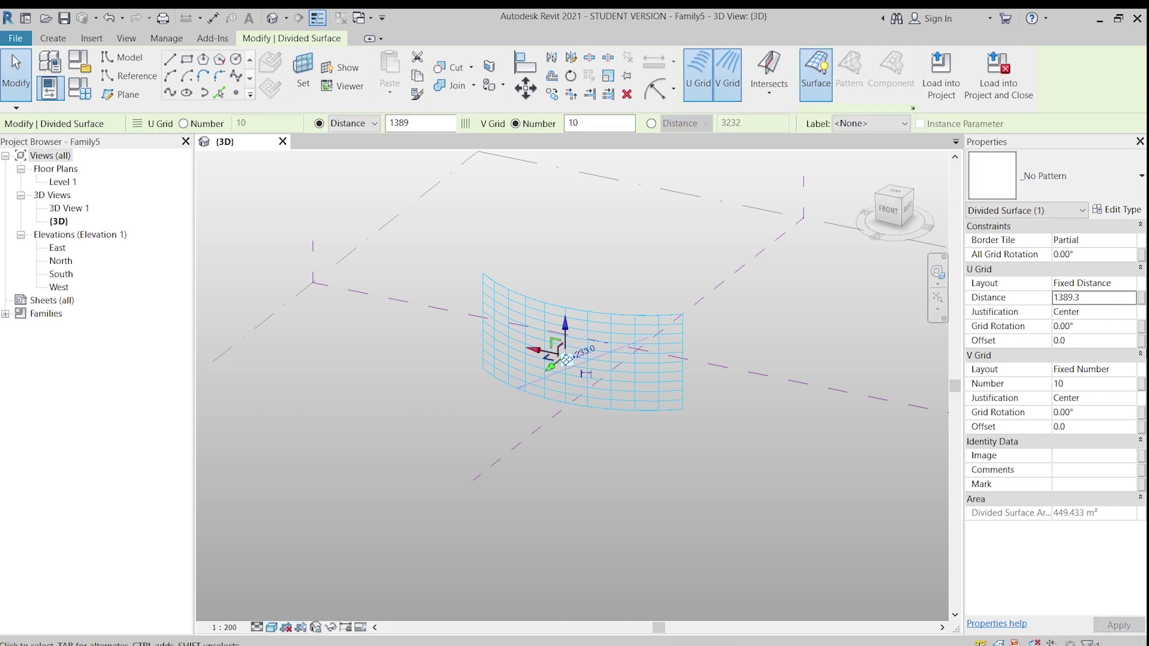
left_click(1098, 301)
type("400")
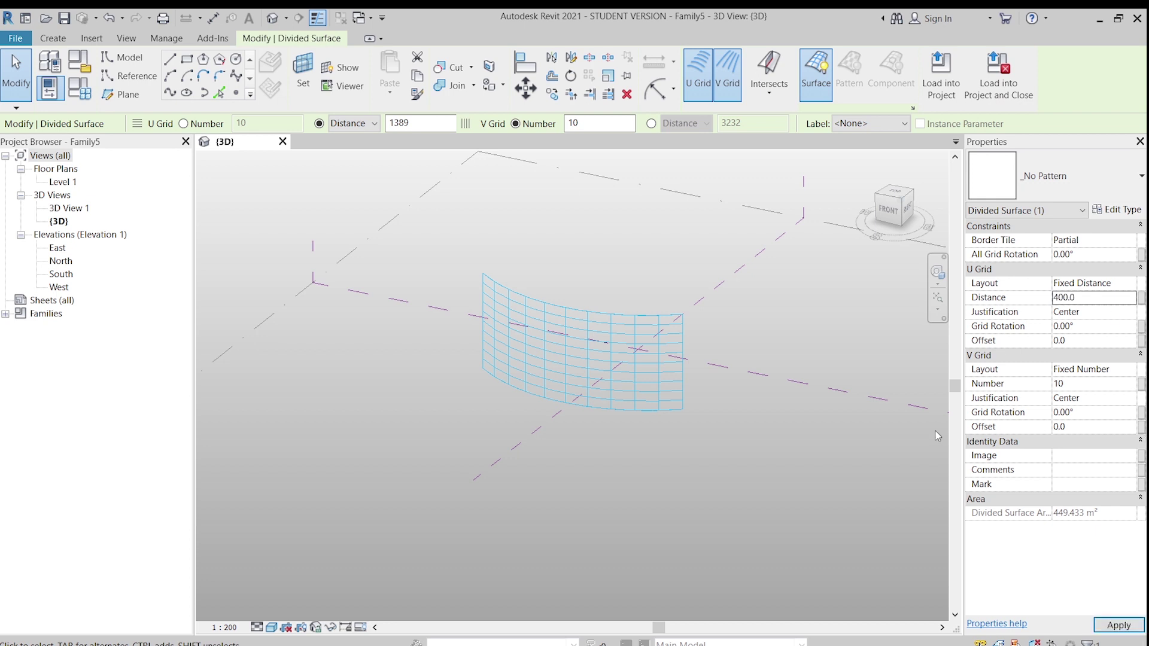
left_click(1122, 368)
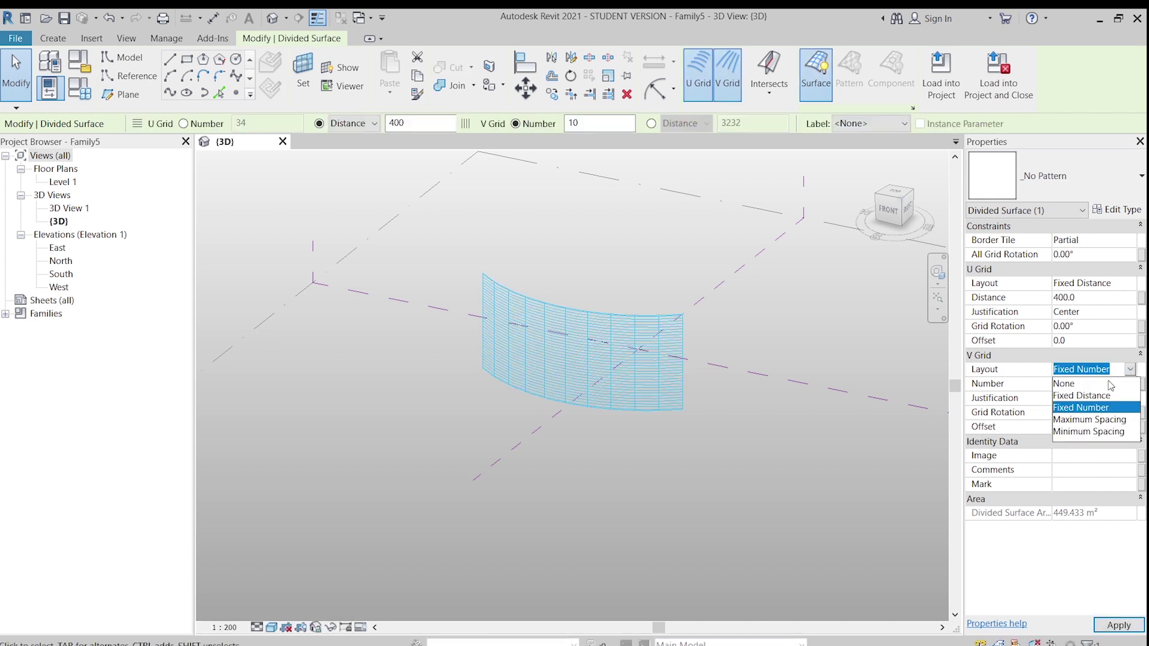
left_click(1093, 395)
left_click(1093, 388)
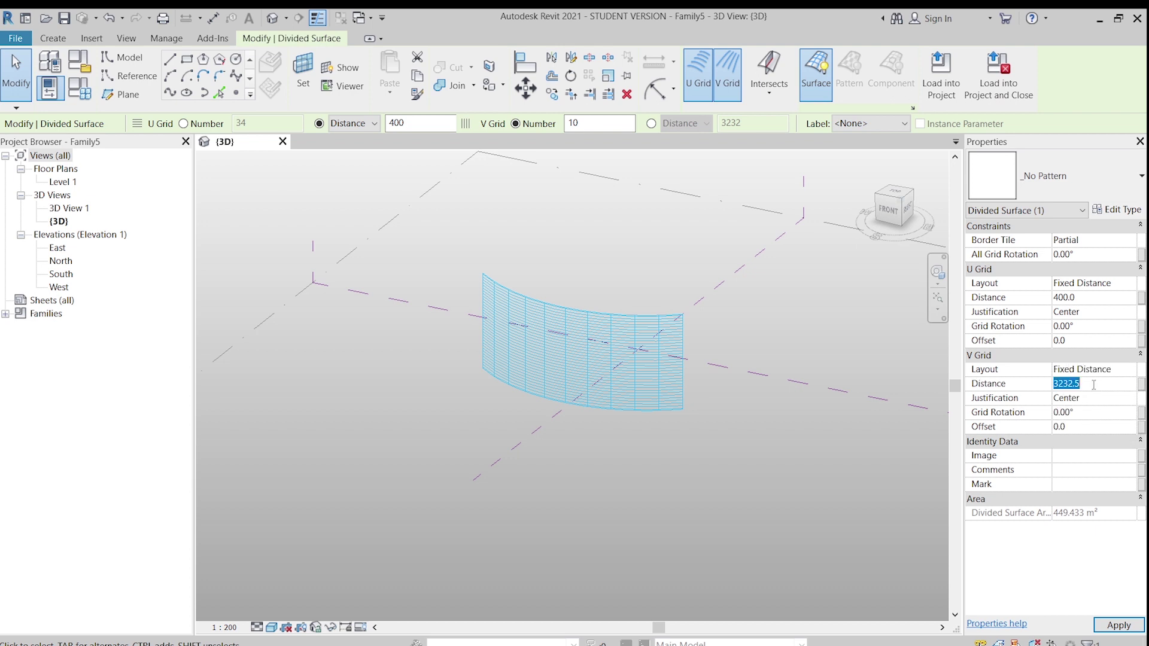
type("1200")
left_click(1120, 625)
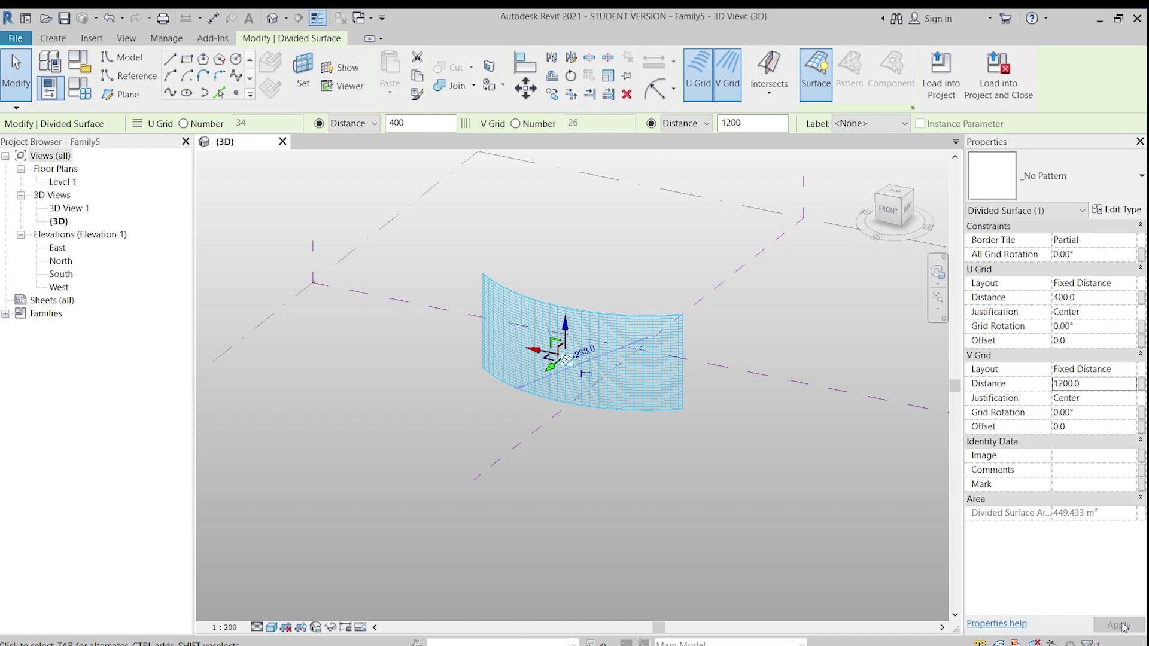
scroll(635, 386, "up", 5)
middle_click_drag(367, 567, 461, 457)
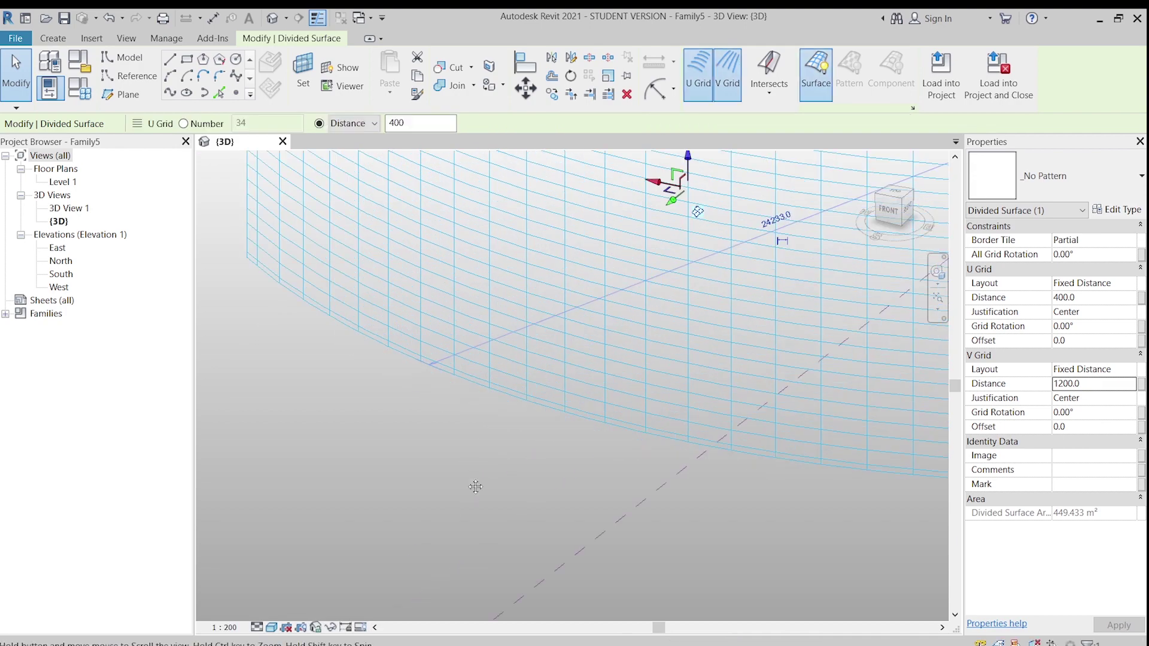
scroll(475, 486, "down", 4)
middle_click_drag(490, 495, 726, 489, "shift")
key("Escape")
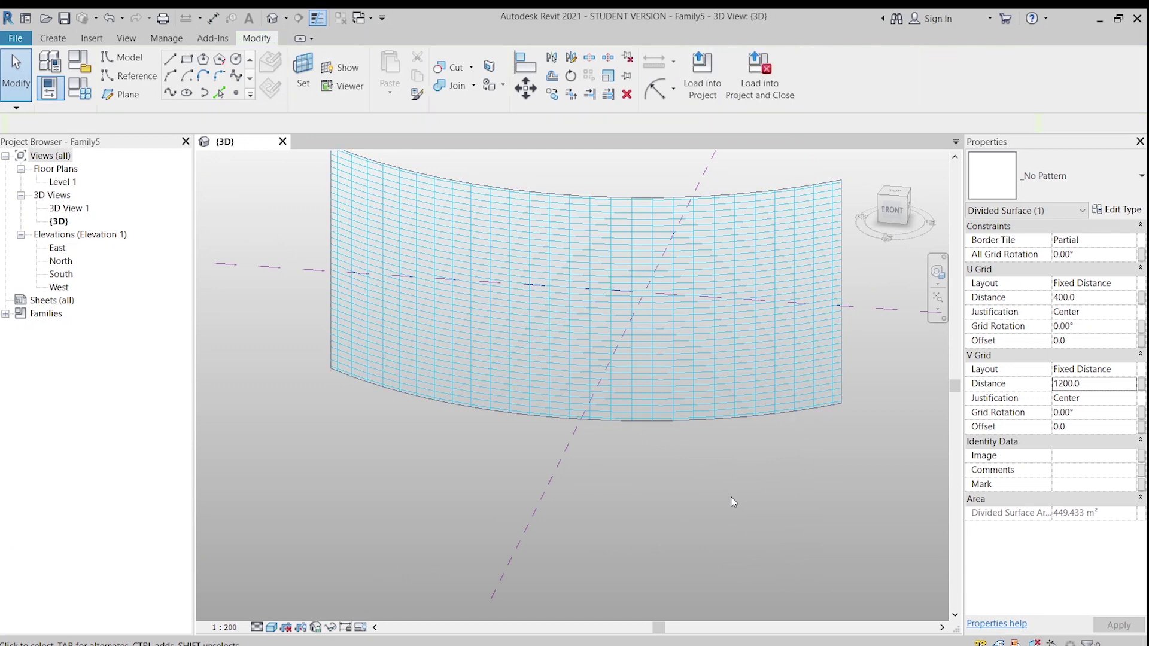
left_click(731, 504)
middle_click_drag(684, 526, 724, 449, "shift")
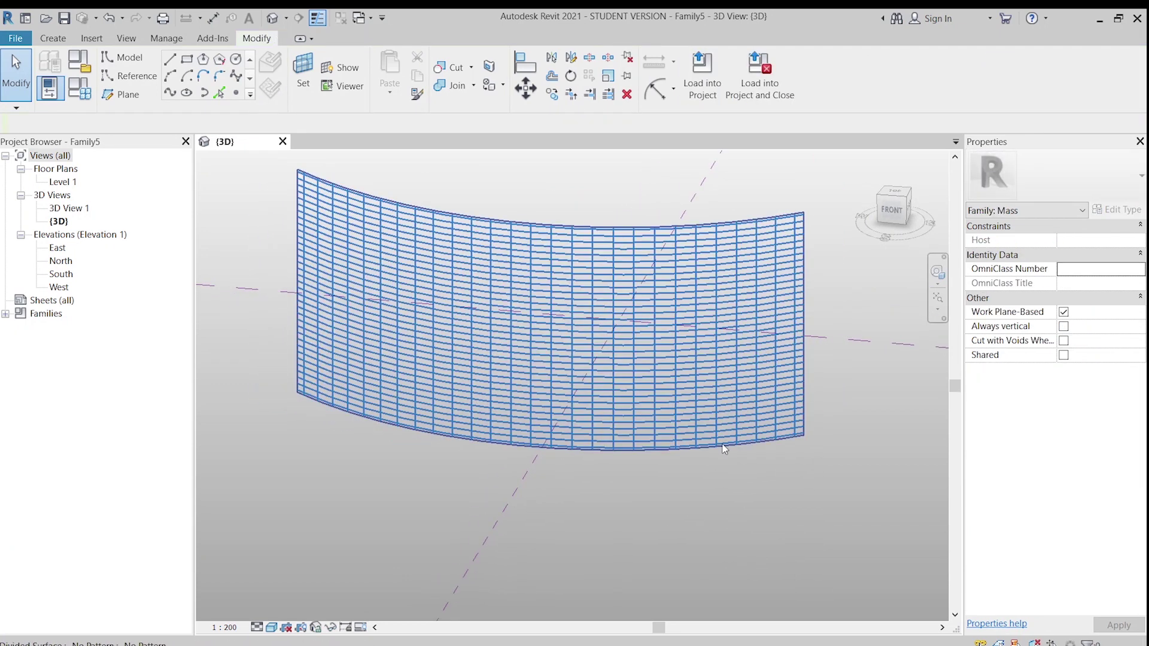
- Create a new family from Metric Generic Model Pattern Based.rft in the English templates folder
left_click(724, 448)
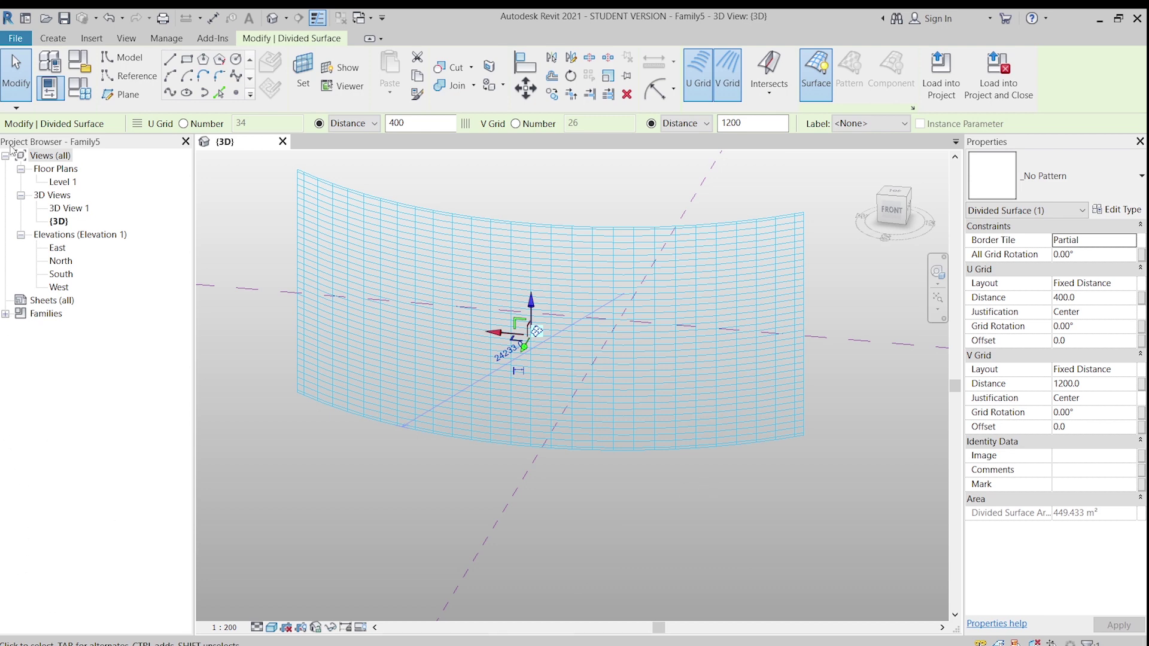
left_click(16, 41)
mouse_move(50, 97)
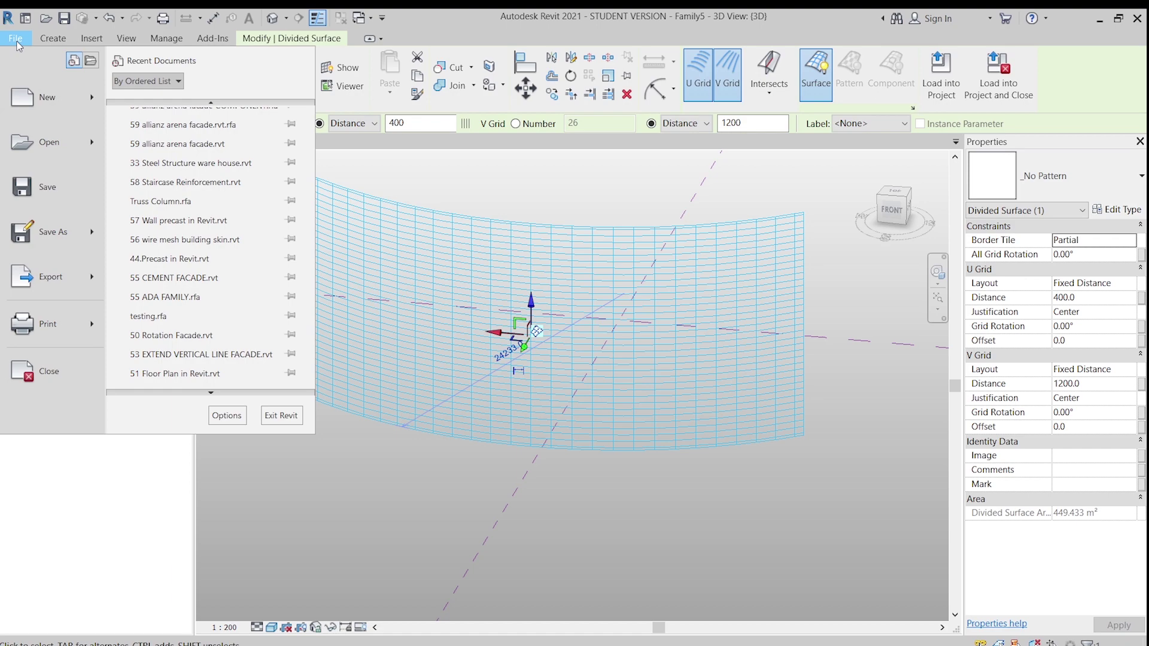
left_click(185, 151)
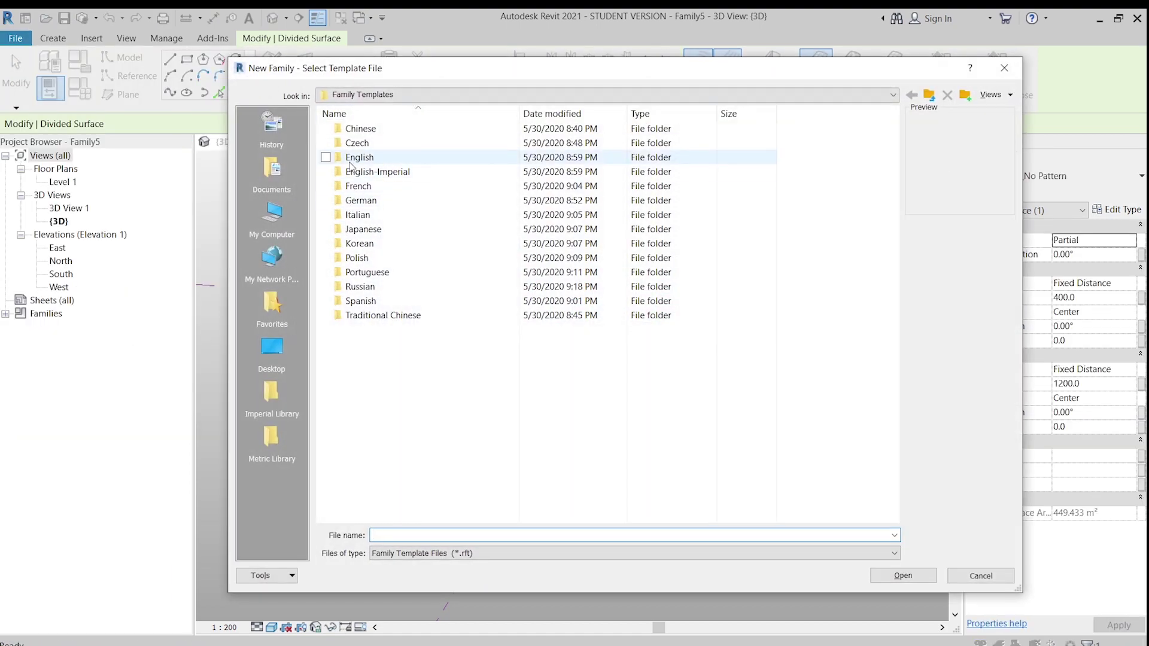
double_click(350, 157)
left_click_drag(896, 151, 904, 229)
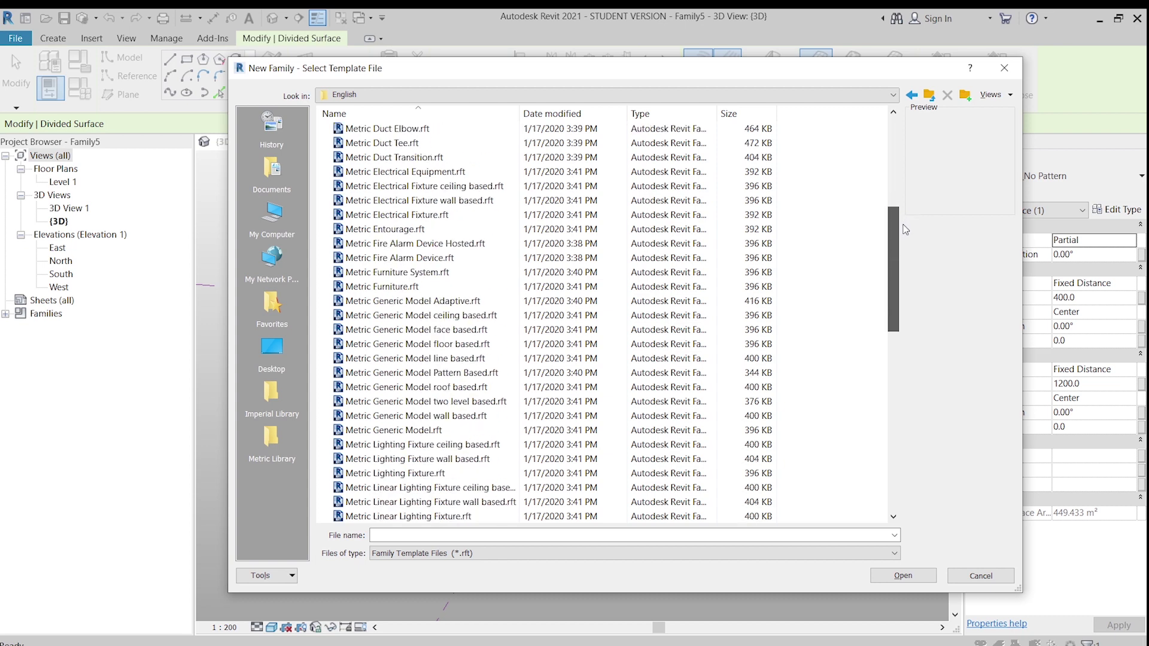
left_click(344, 377)
left_click(905, 573)
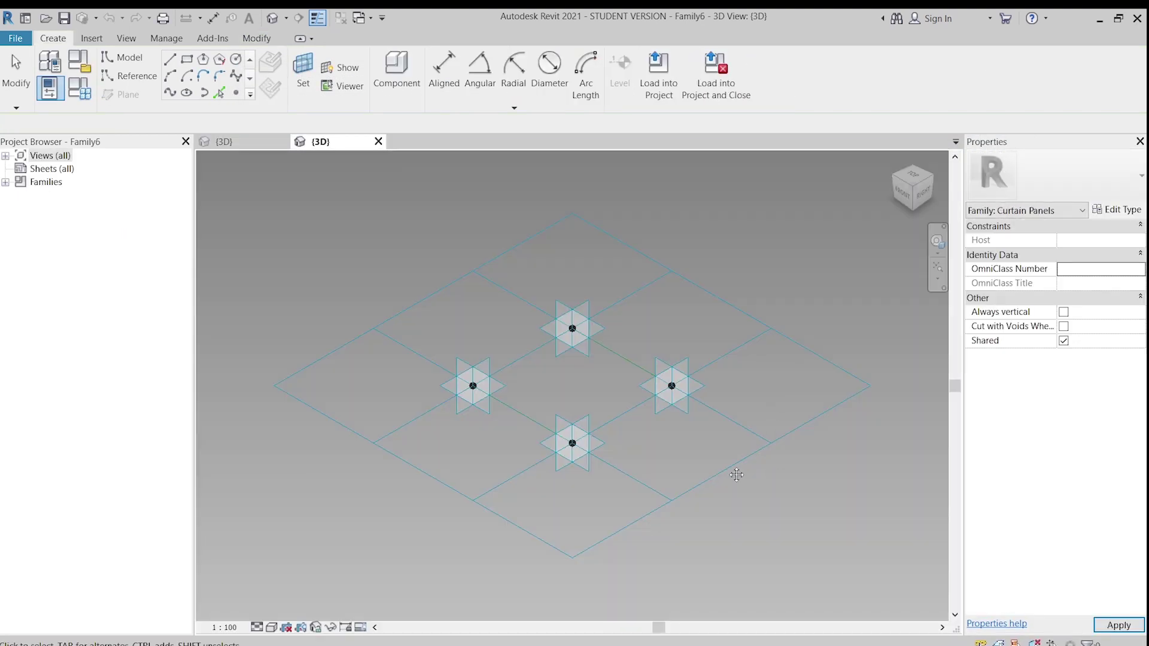
- Give the tile pattern grid 1200 horizontal and 400 vertical spacing
mouse_move(774, 400)
middle_mouse_down("shift")
mouse_move(769, 450)
mouse_move(787, 455)
middle_mouse_up("shift")
middle_click_drag(724, 487, 654, 504)
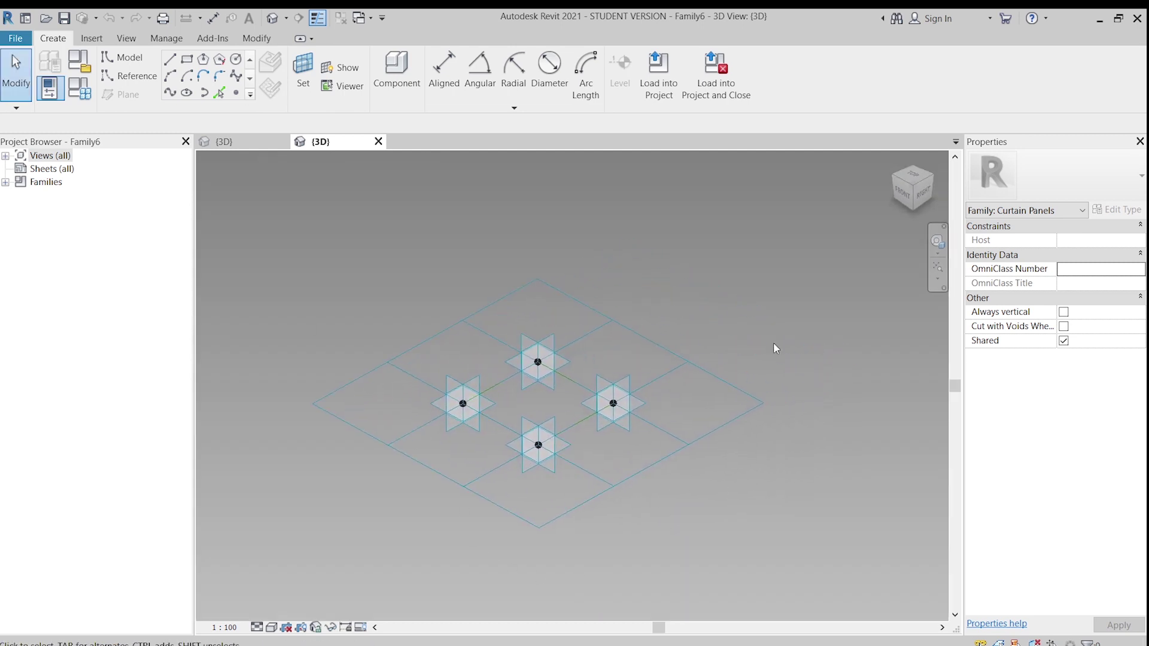
middle_click_drag(272, 346, 312, 303)
middle_click_drag(379, 417, 386, 459)
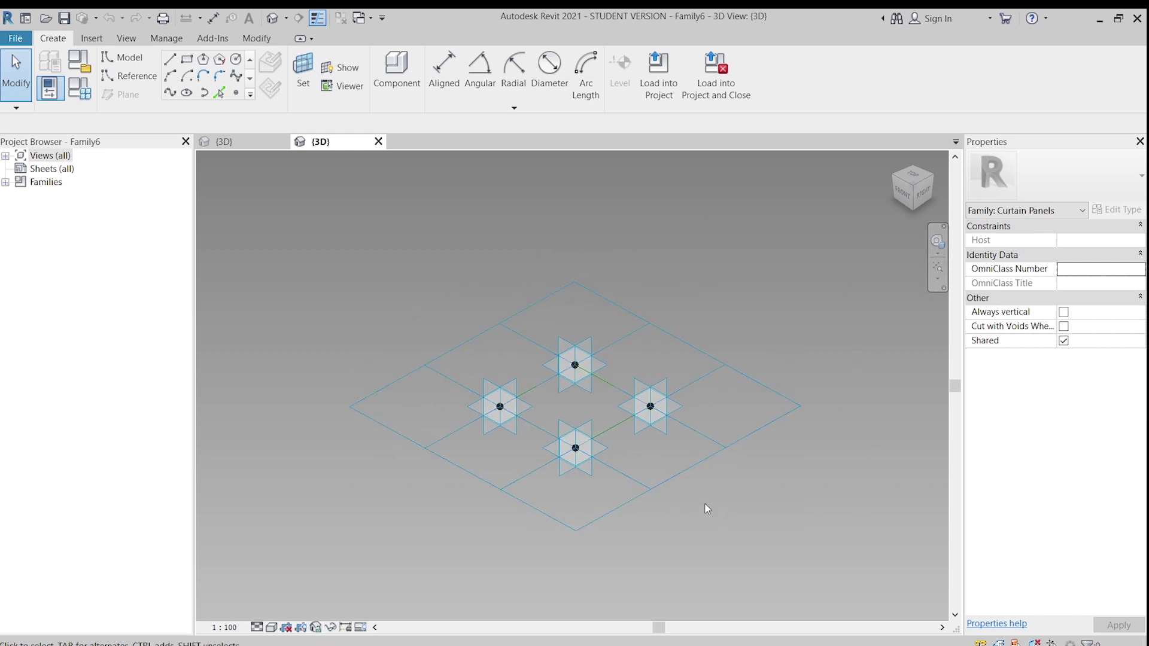
left_click(687, 475)
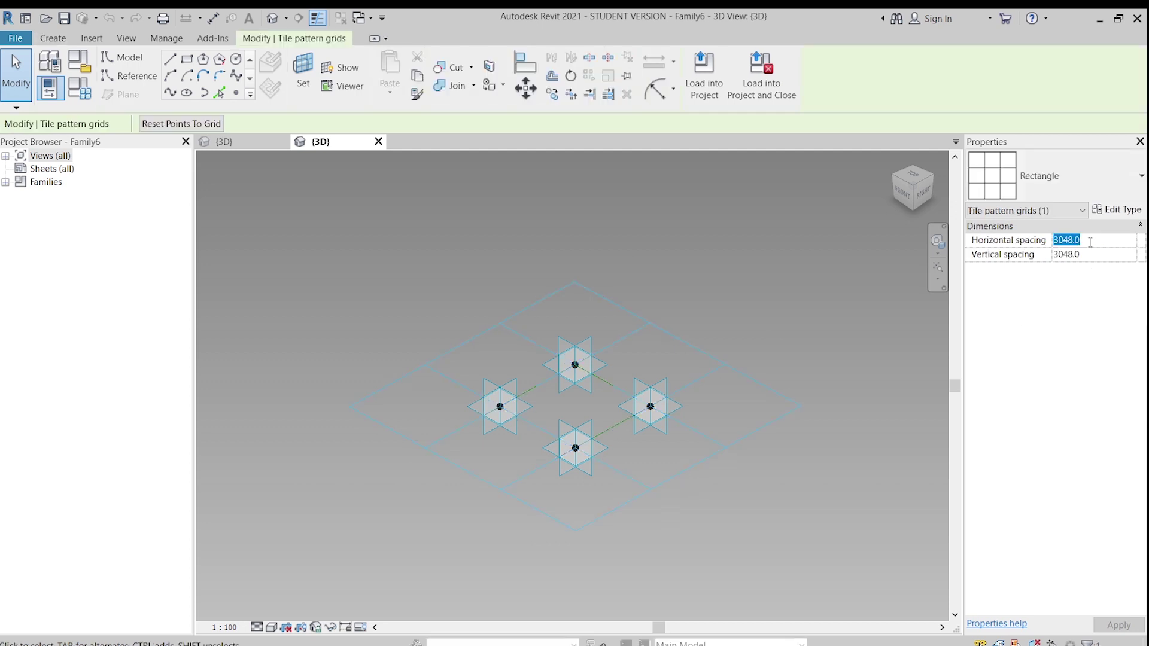
type("1200")
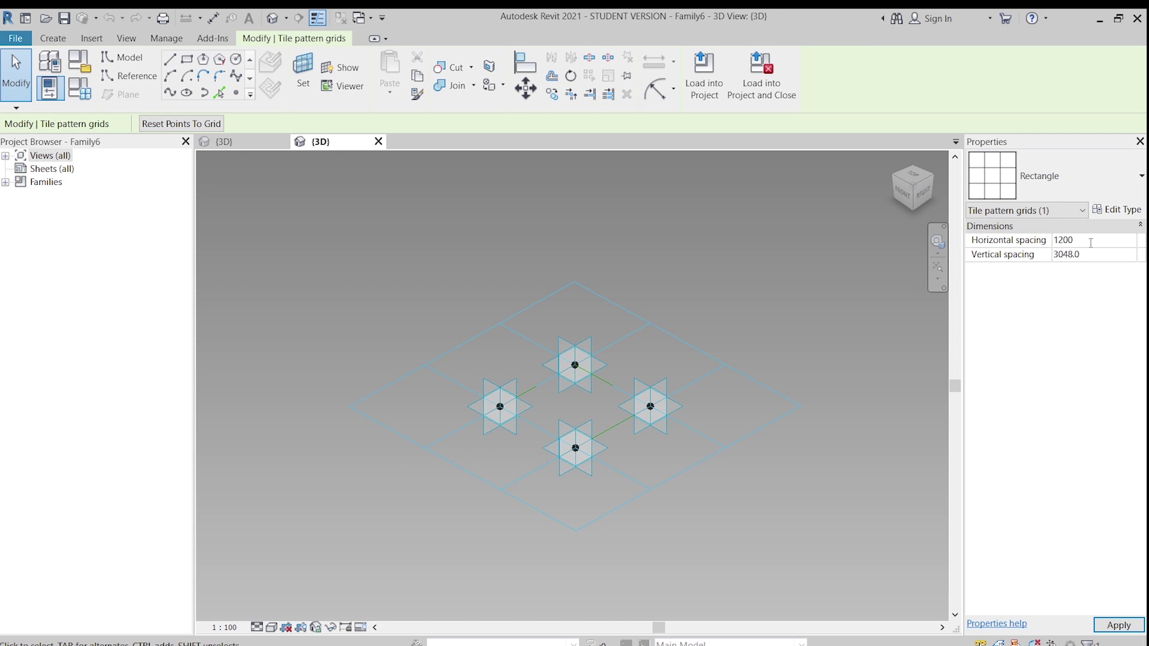
left_click(1089, 255)
type("400")
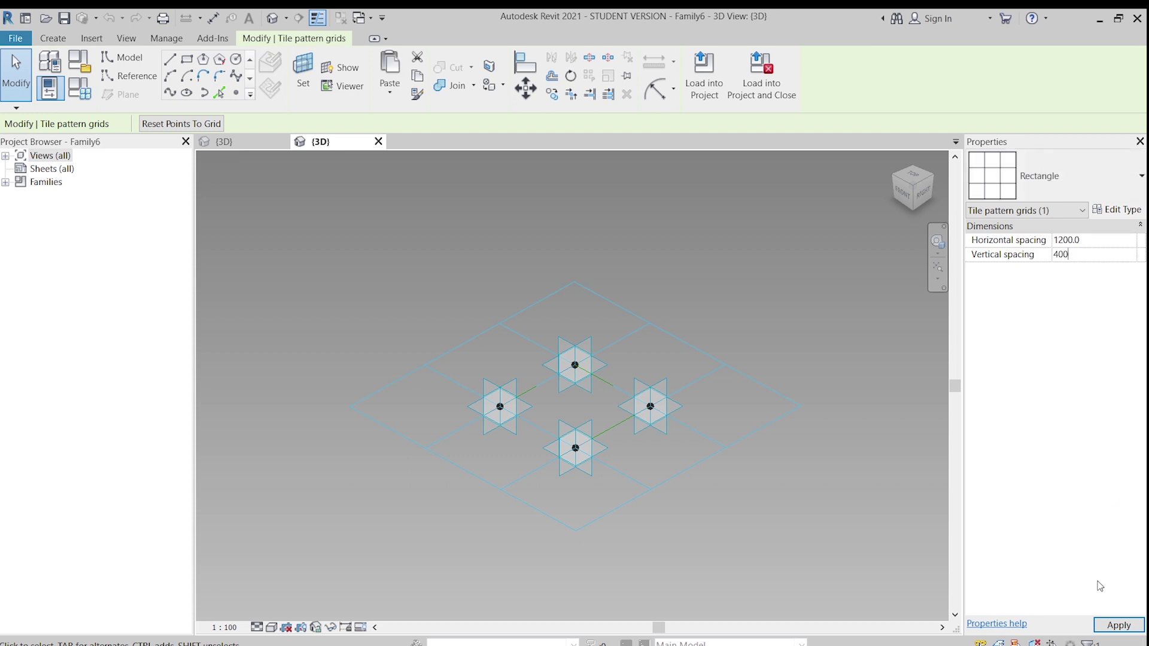
left_click(1113, 625)
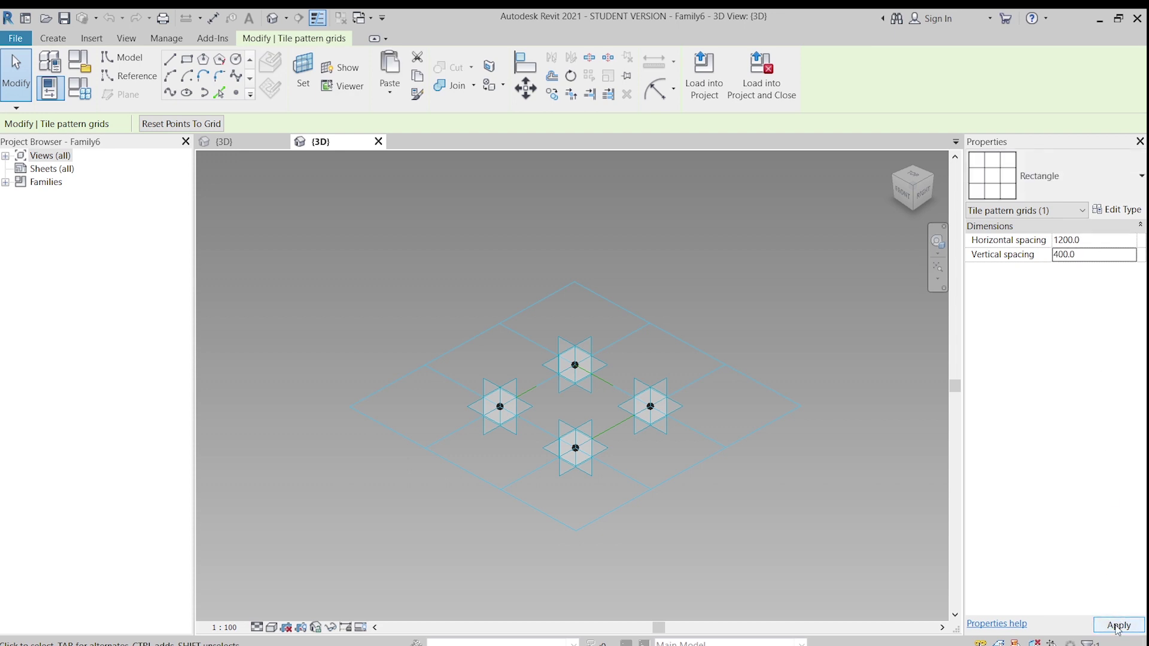
left_click(403, 500)
mouse_move(403, 499)
middle_mouse_down("shift")
mouse_move(574, 533)
mouse_move(512, 430)
mouse_move(634, 429)
mouse_move(610, 467)
mouse_move(638, 515)
middle_mouse_up("shift")
scroll(545, 446, "up", 3)
scroll(634, 429, "up", 3)
scroll(629, 457, "up", 1)
scroll(611, 467, "up", 2)
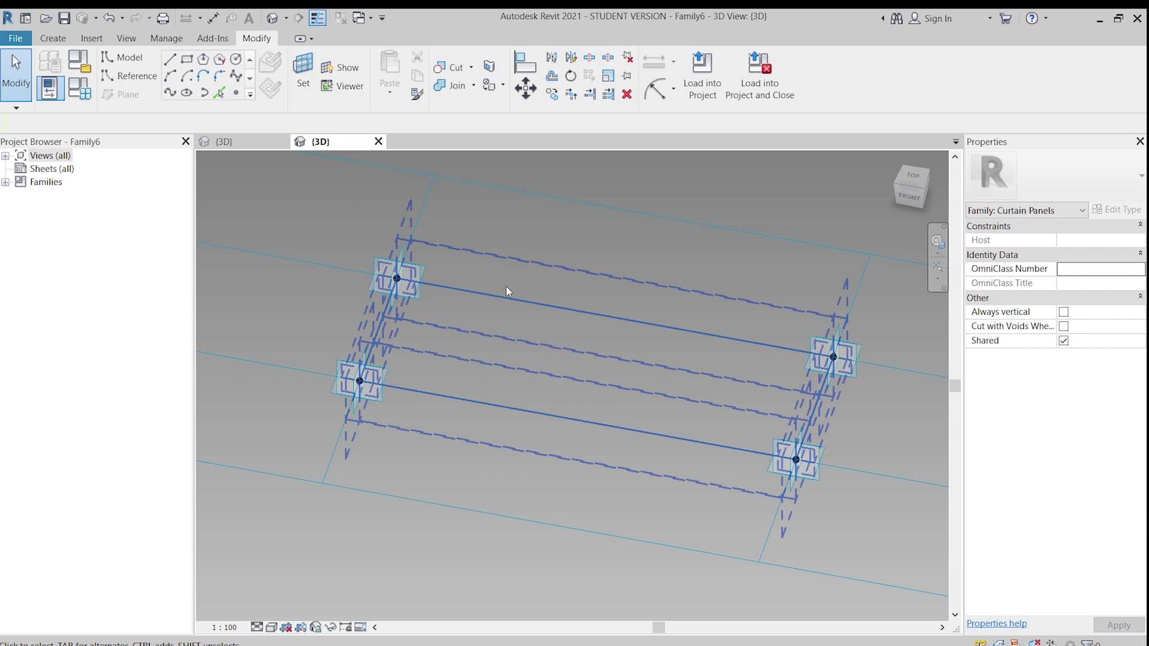
- Check the divided surface's distances in Family5, then reselect the grid elements in Family6
left_click(223, 142)
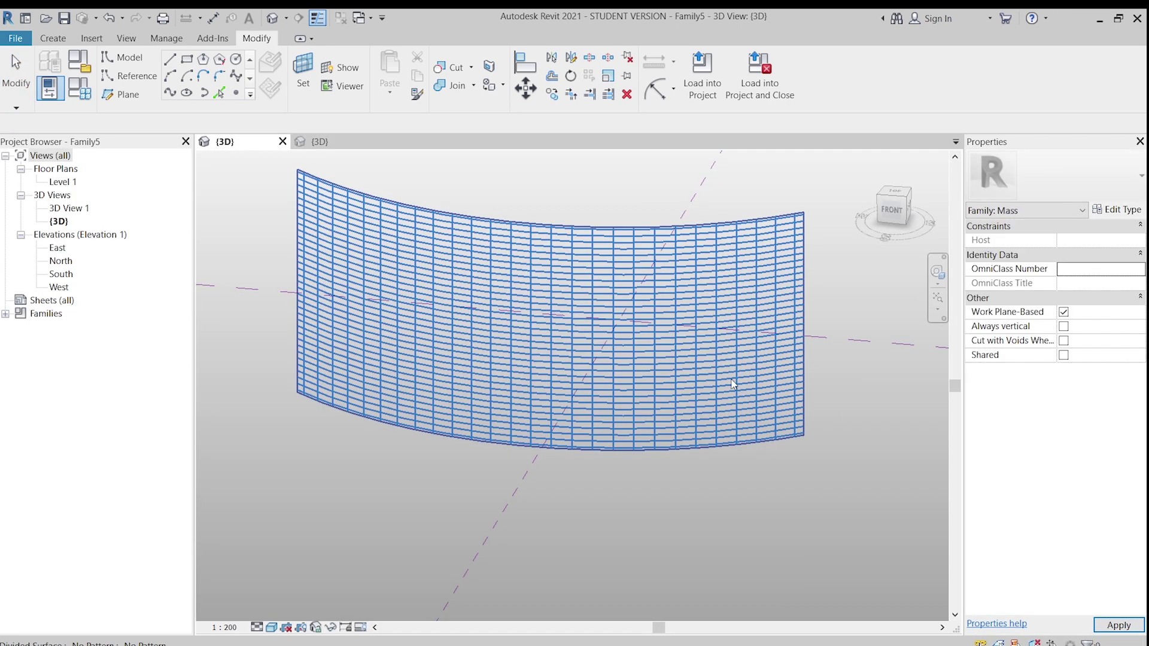
left_click(741, 388)
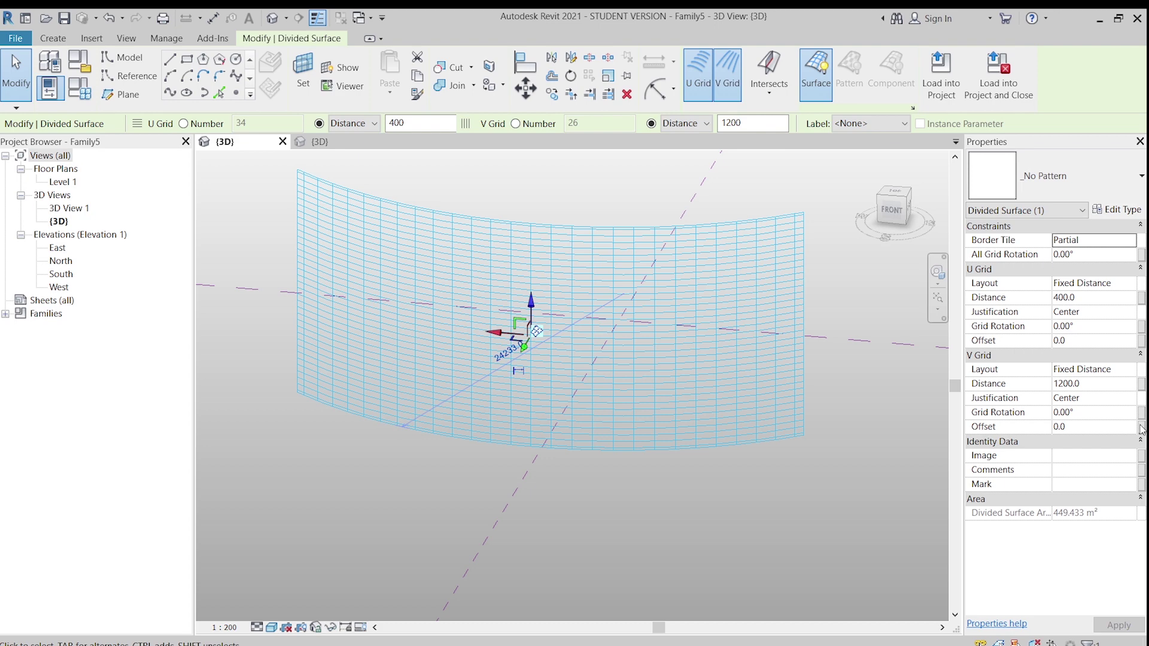
left_click(327, 145)
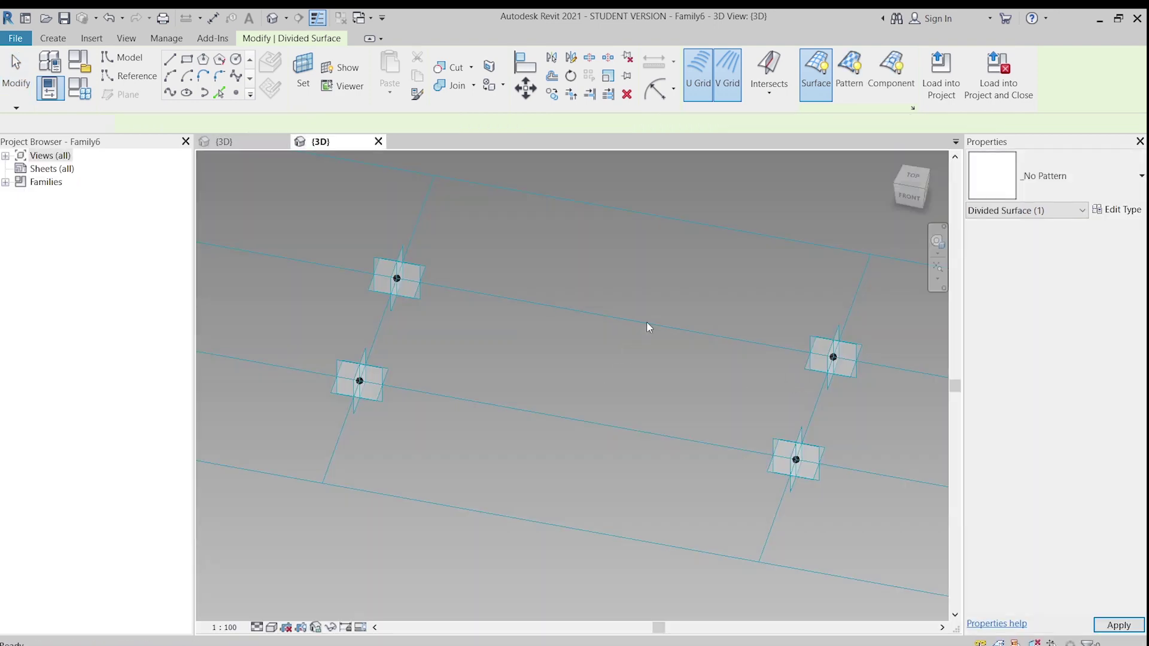
left_click(646, 321)
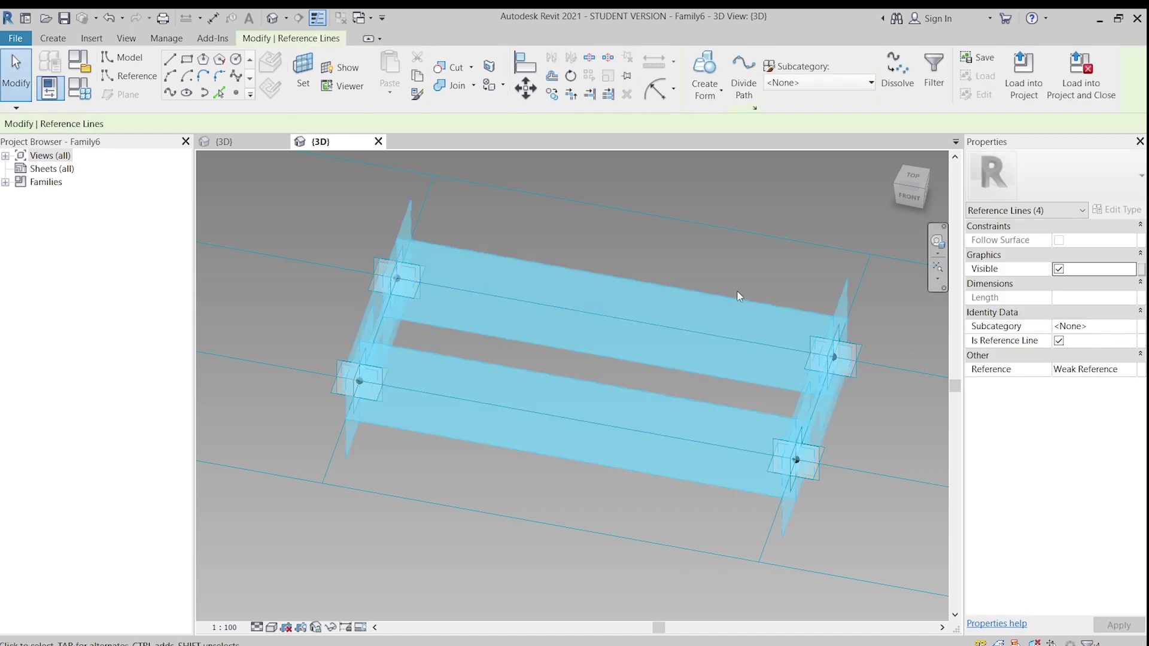
left_click(724, 240)
left_click(728, 229)
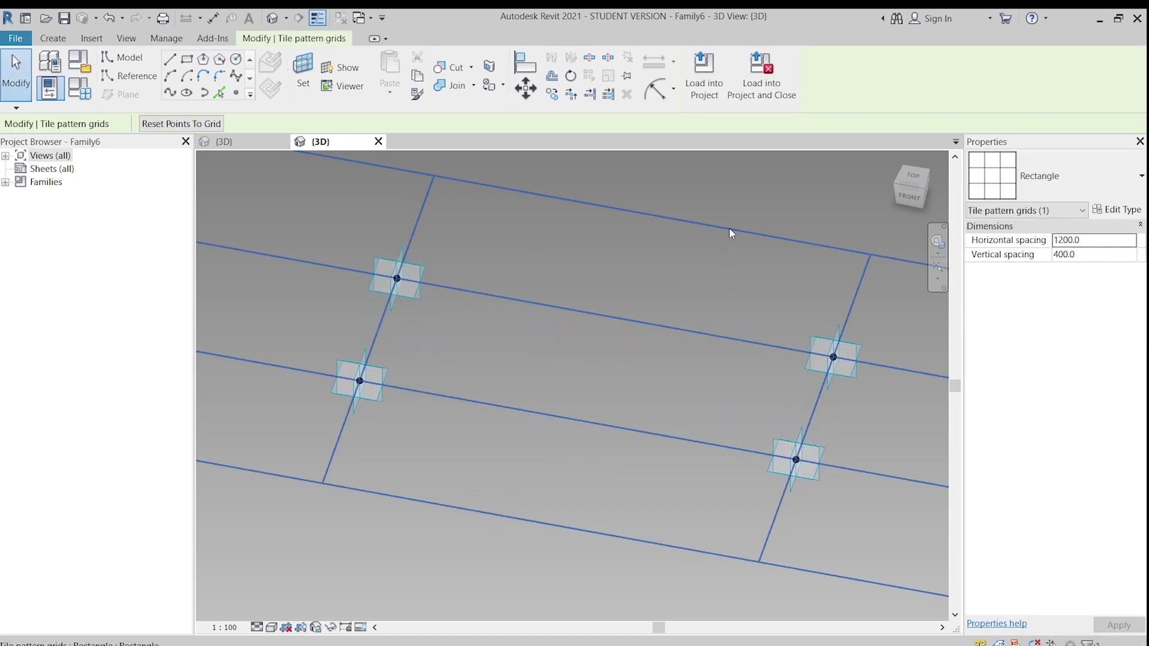
mouse_move(729, 234)
middle_mouse_down("shift")
mouse_move(267, 379)
mouse_move(379, 436)
mouse_move(505, 429)
mouse_move(526, 499)
mouse_move(598, 500)
mouse_move(585, 443)
middle_mouse_up("shift")
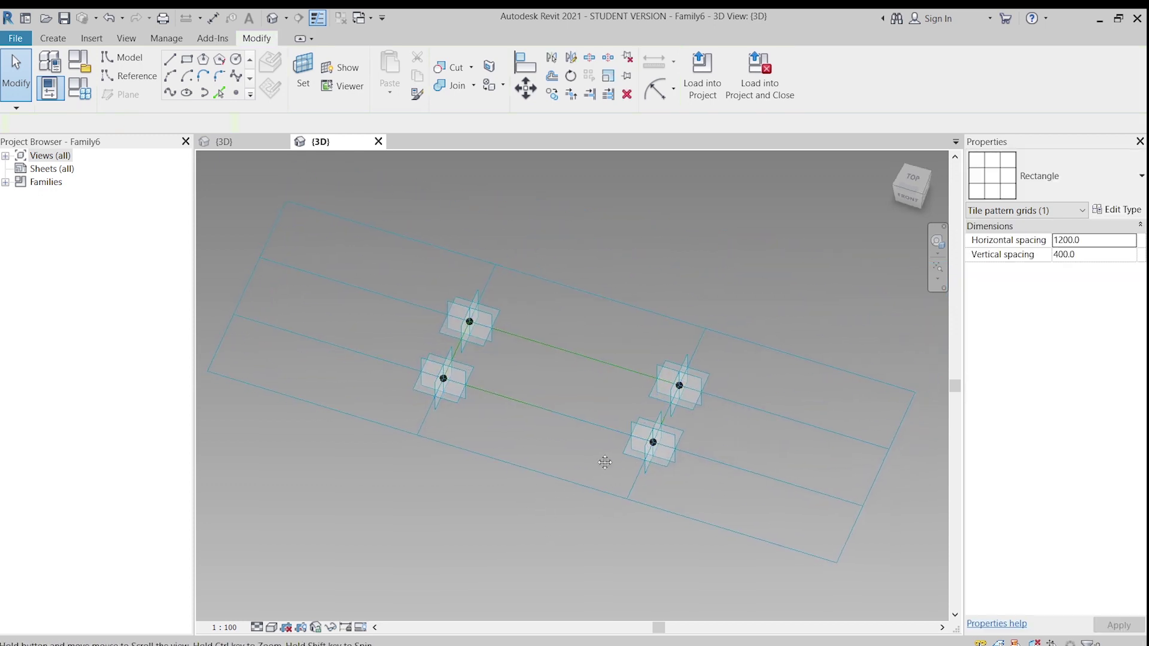
key("Escape")
scroll(505, 454, "up", 3)
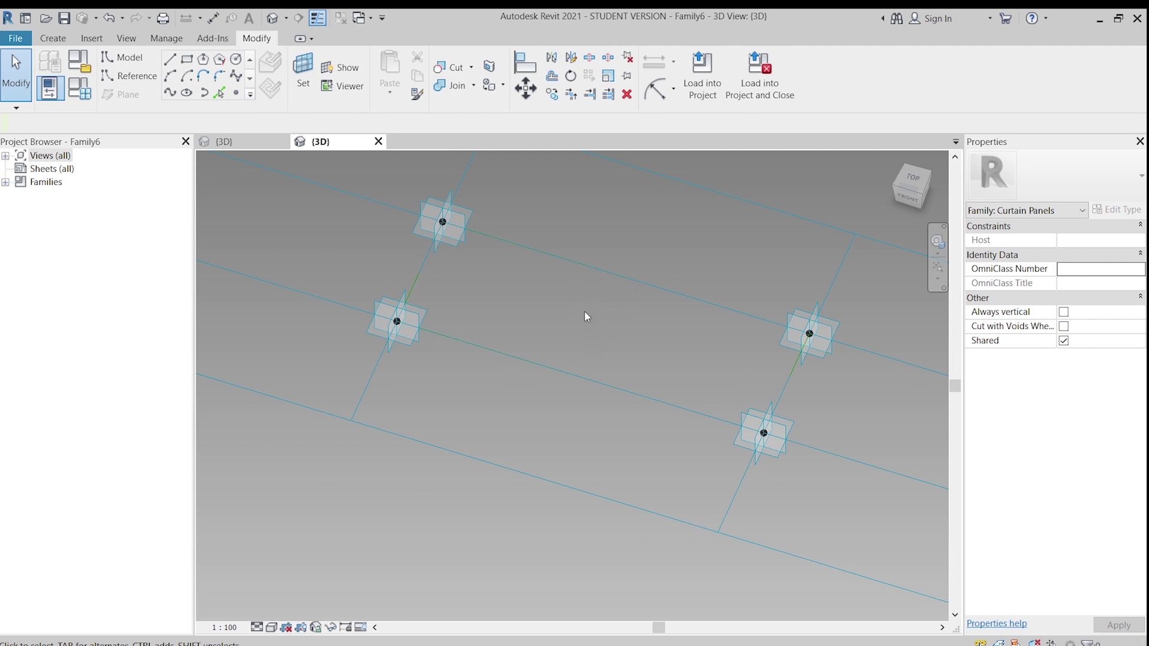
- Place reference points on the panel with the Point Element tool
left_click(127, 76)
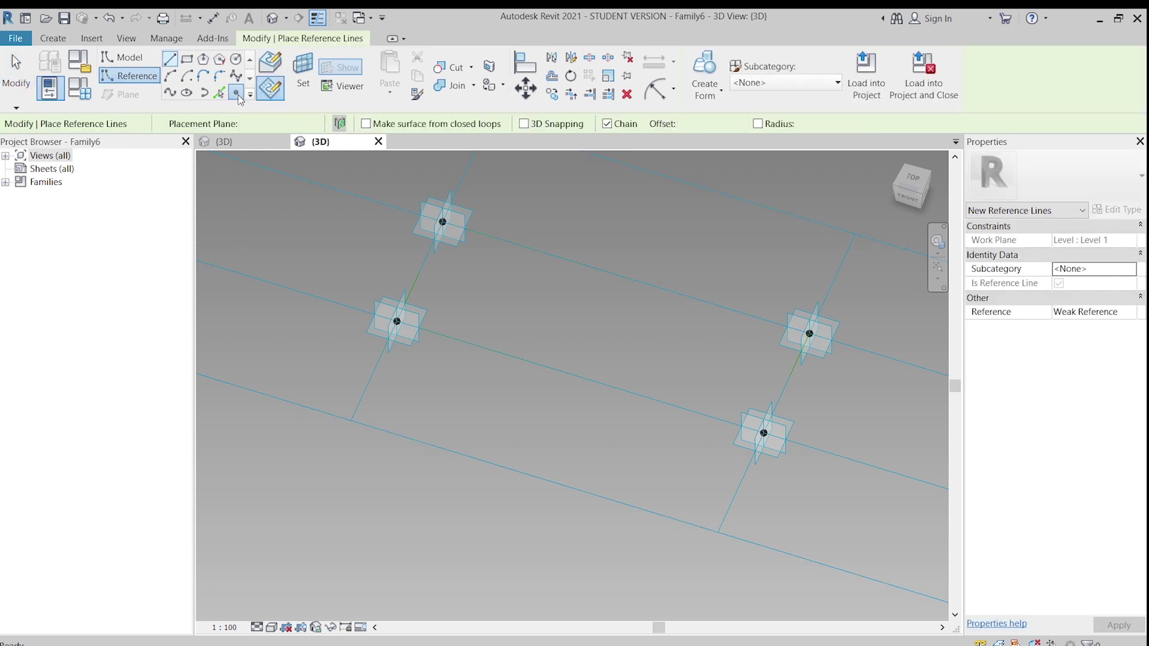
left_click(236, 93)
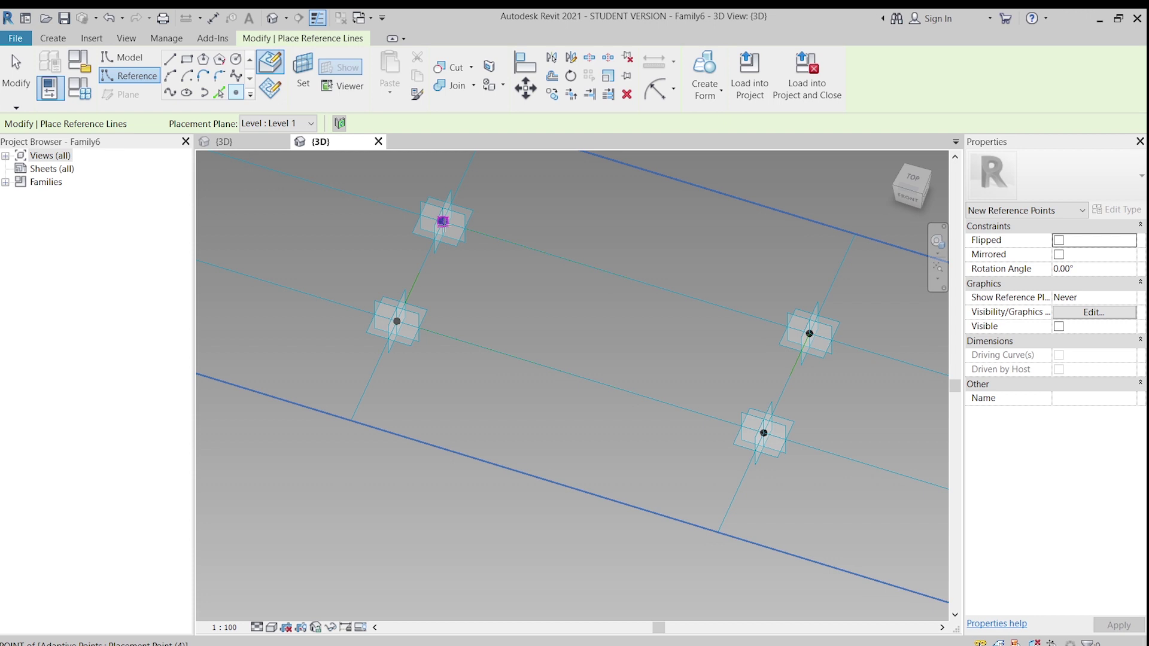
left_click(442, 222)
left_click(809, 335)
left_click(763, 431)
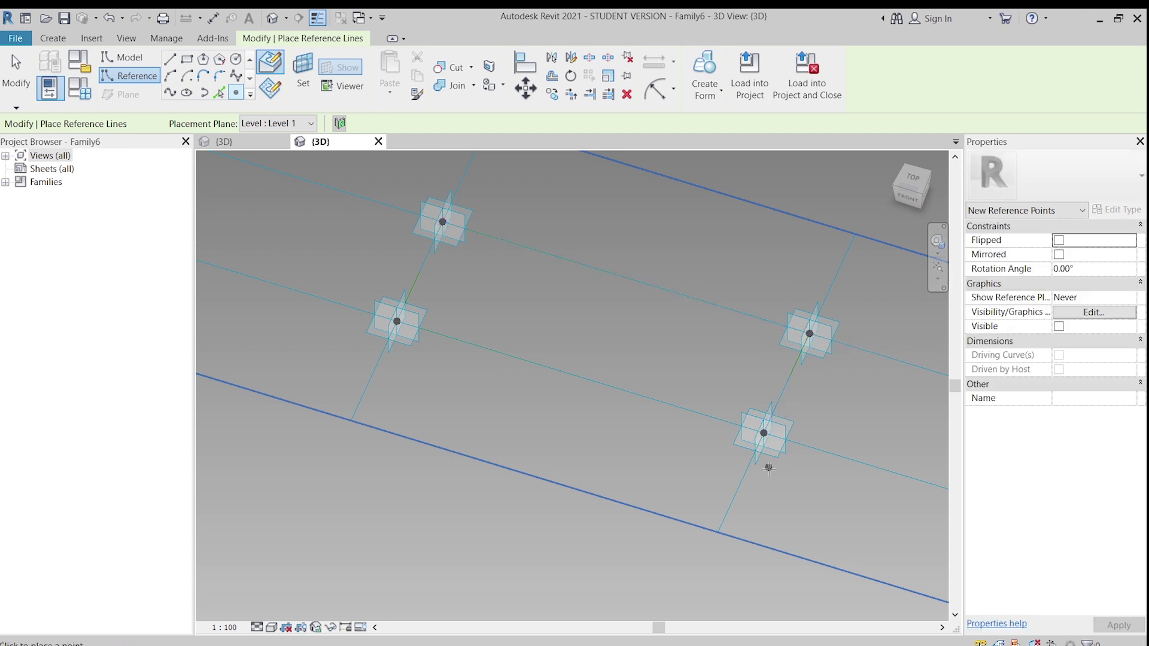
key("Escape")
key("Escape")
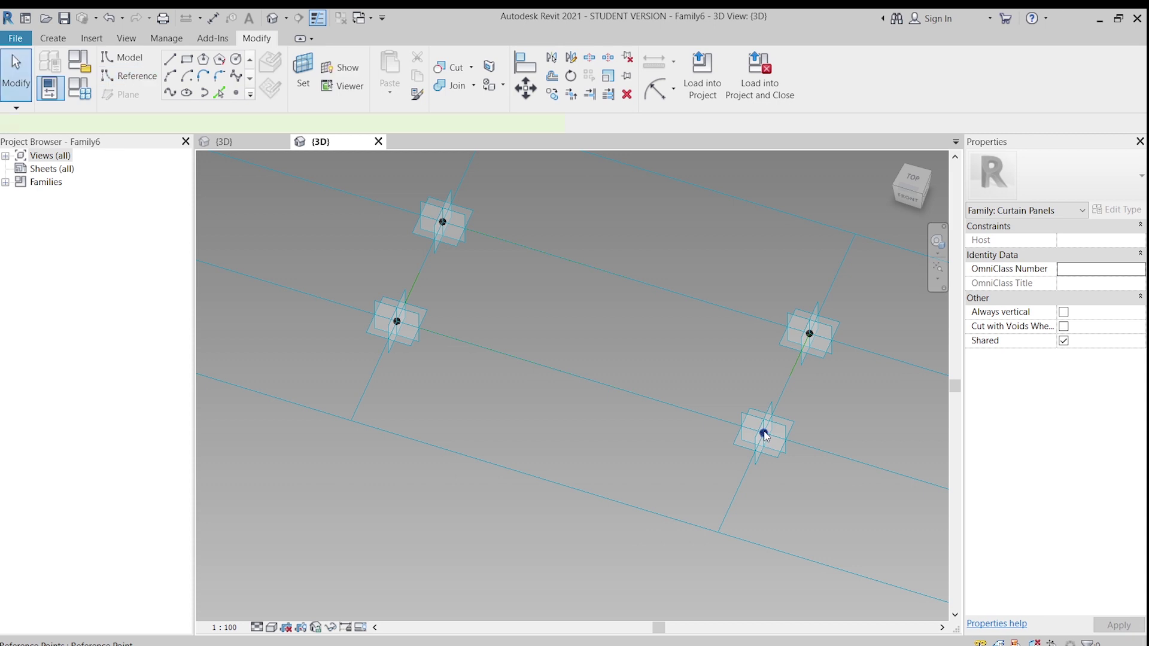
- Move the lower point to the bottom line's midpoint, then 200 up to the panel centre
left_click(764, 434)
key("m")
key("v")
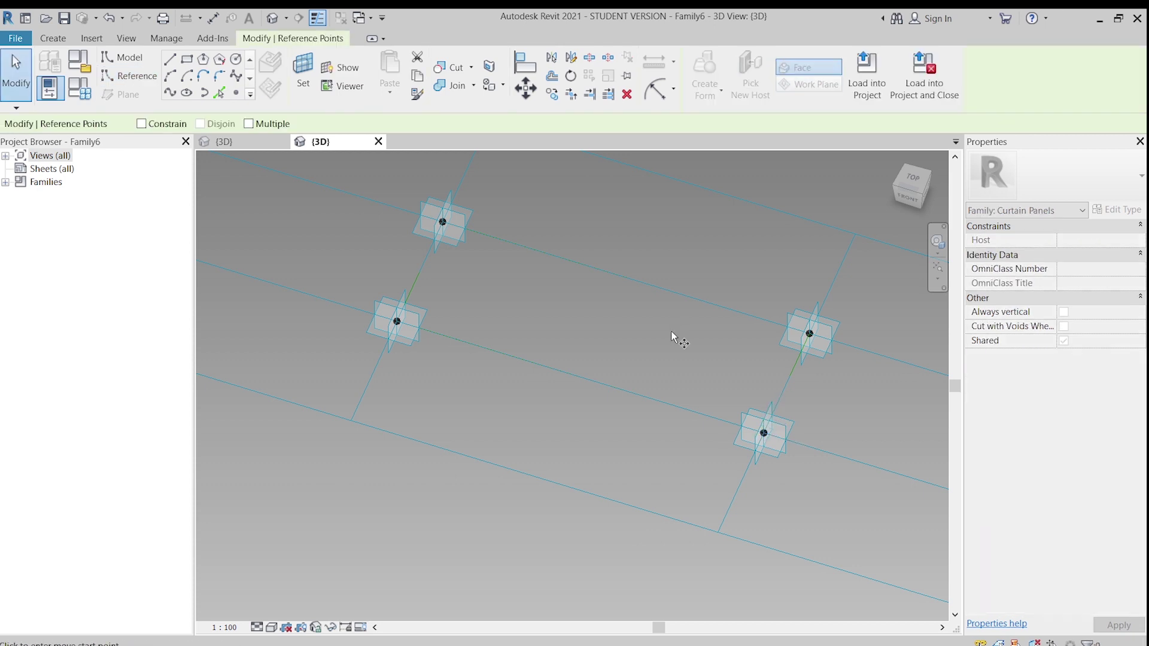
left_click(763, 433)
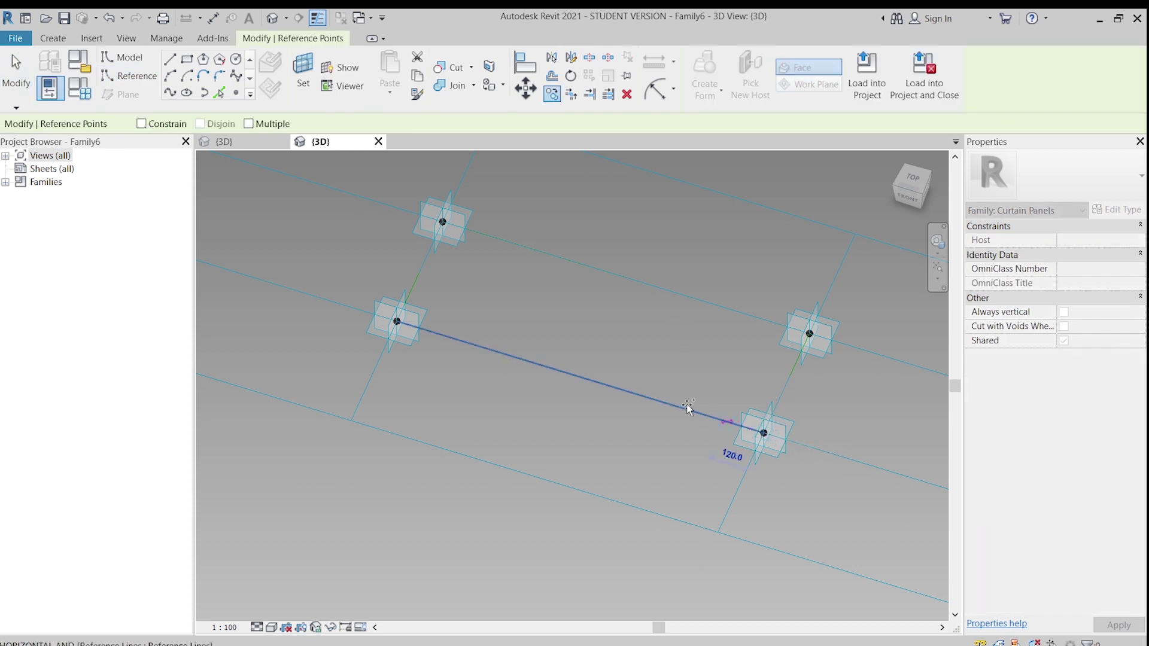
left_click(582, 376)
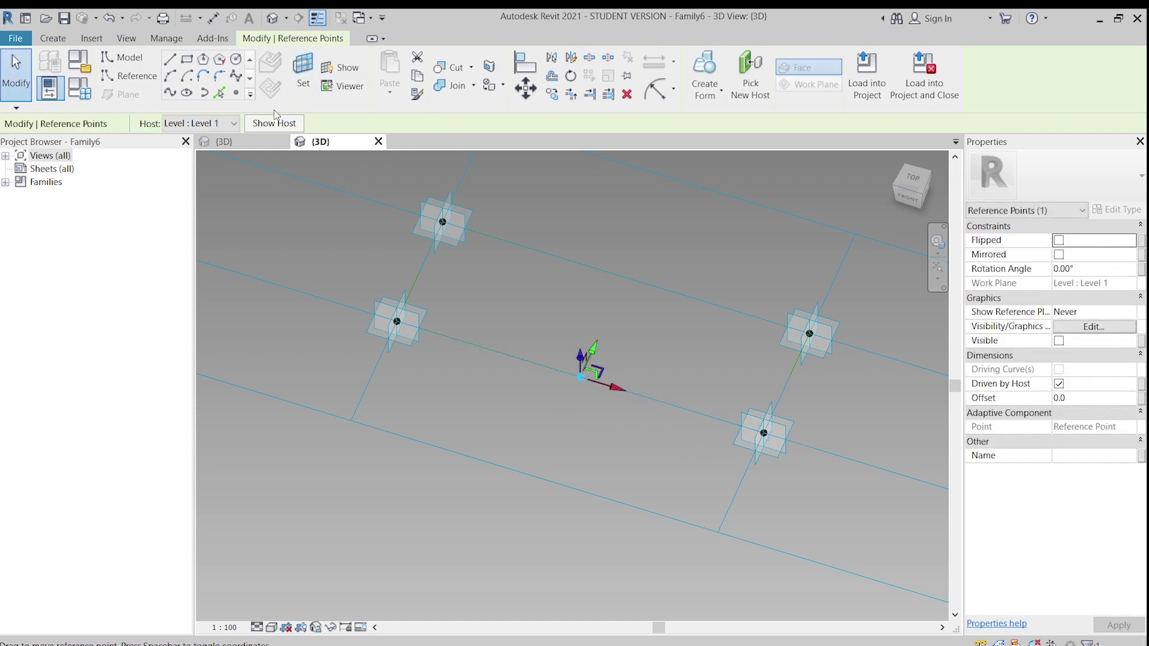
left_click(526, 94)
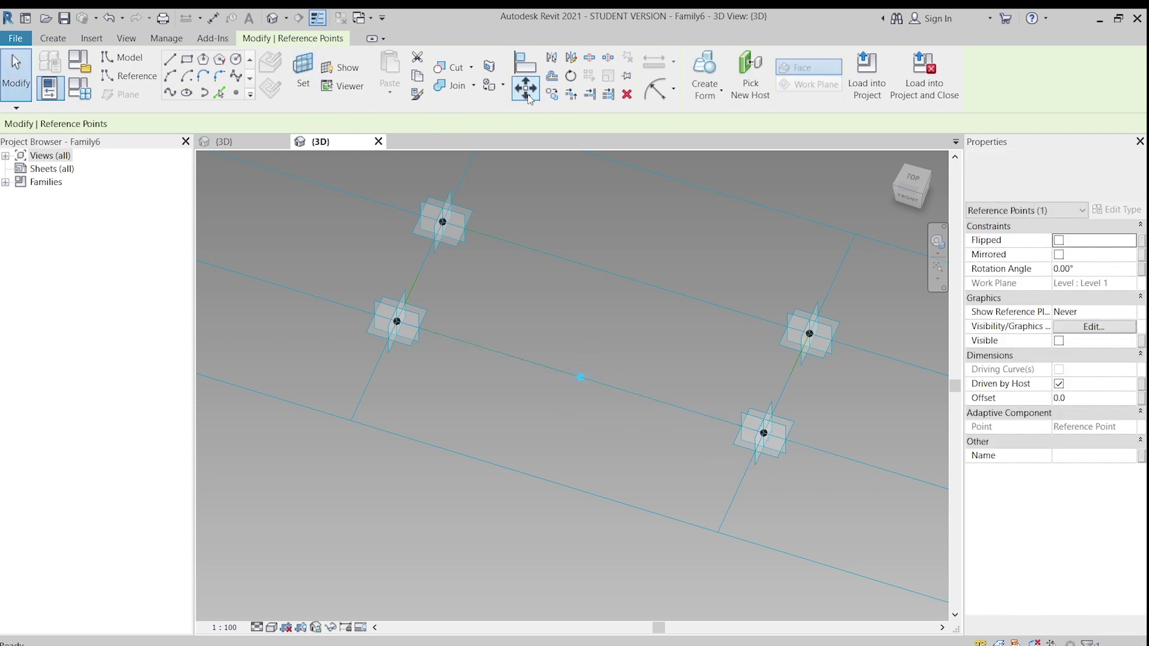
left_click(764, 434)
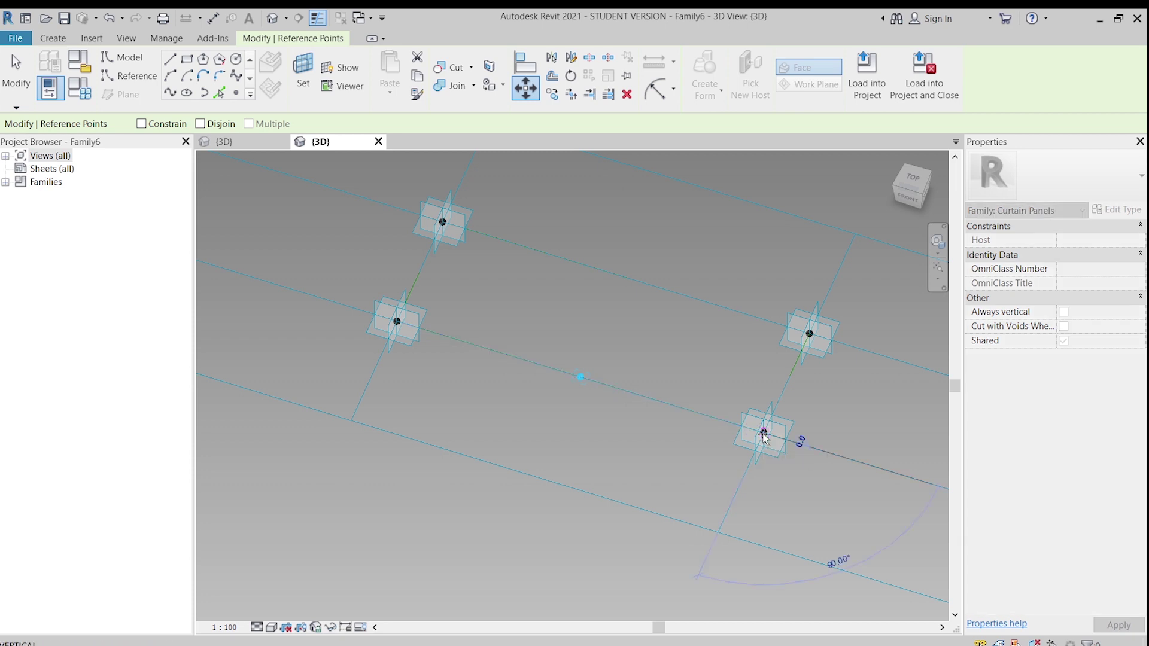
left_click(786, 387)
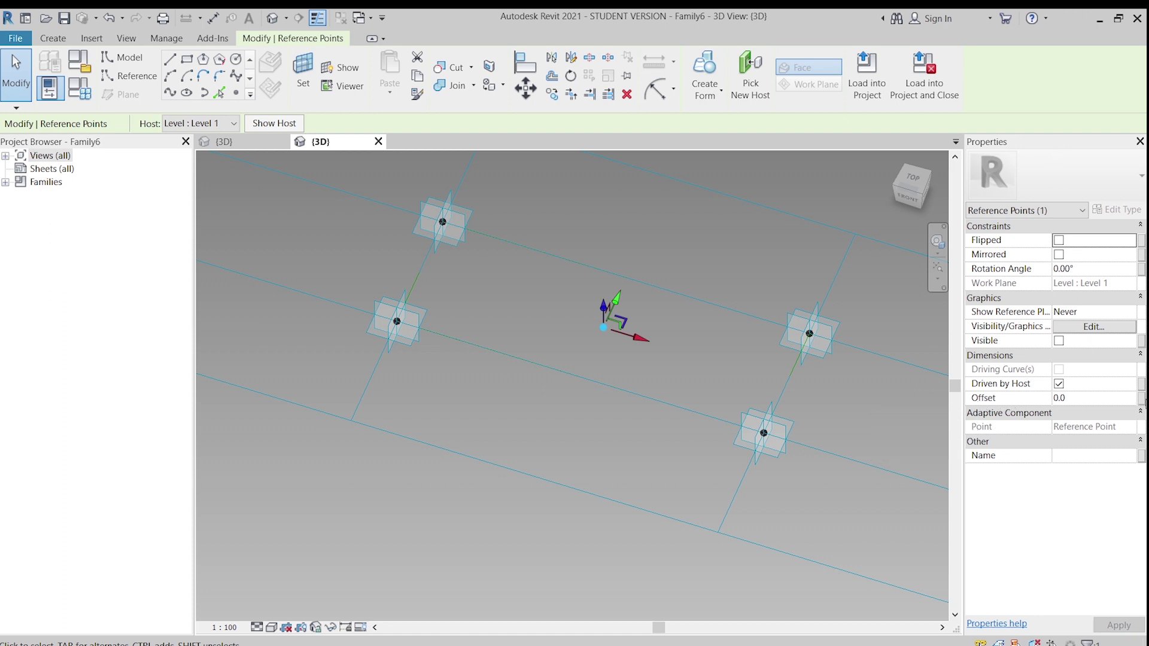
- Link the point's Offset to a new 'offset point' family parameter
left_click(1139, 398)
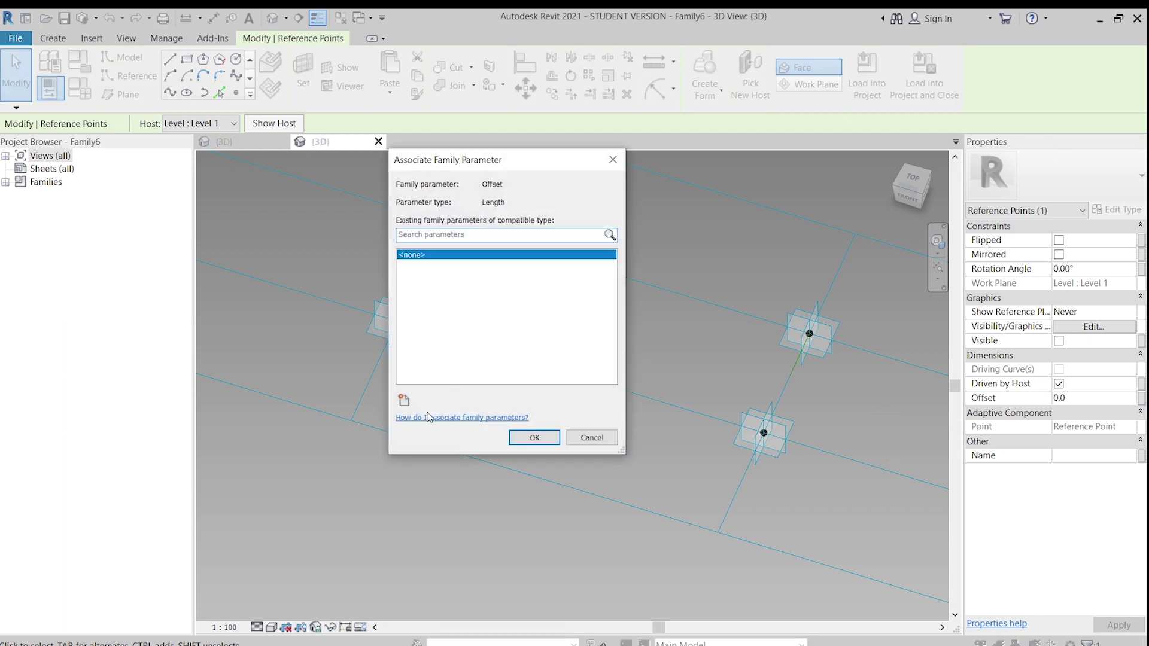
left_click(404, 400)
type("offset point")
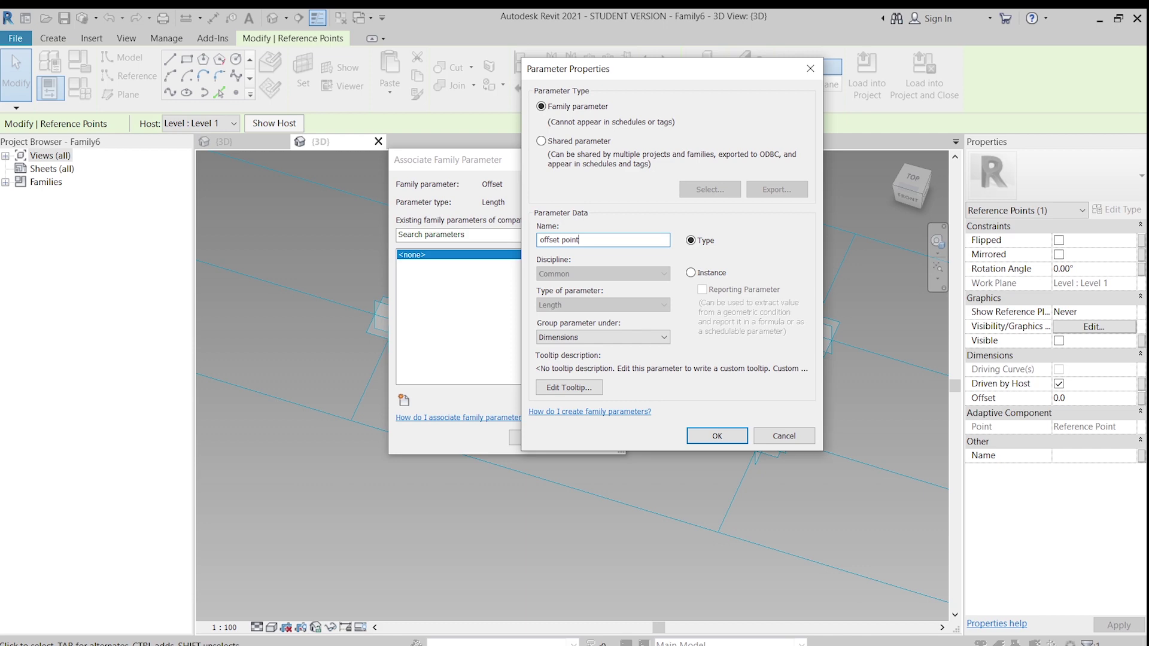
key("Return")
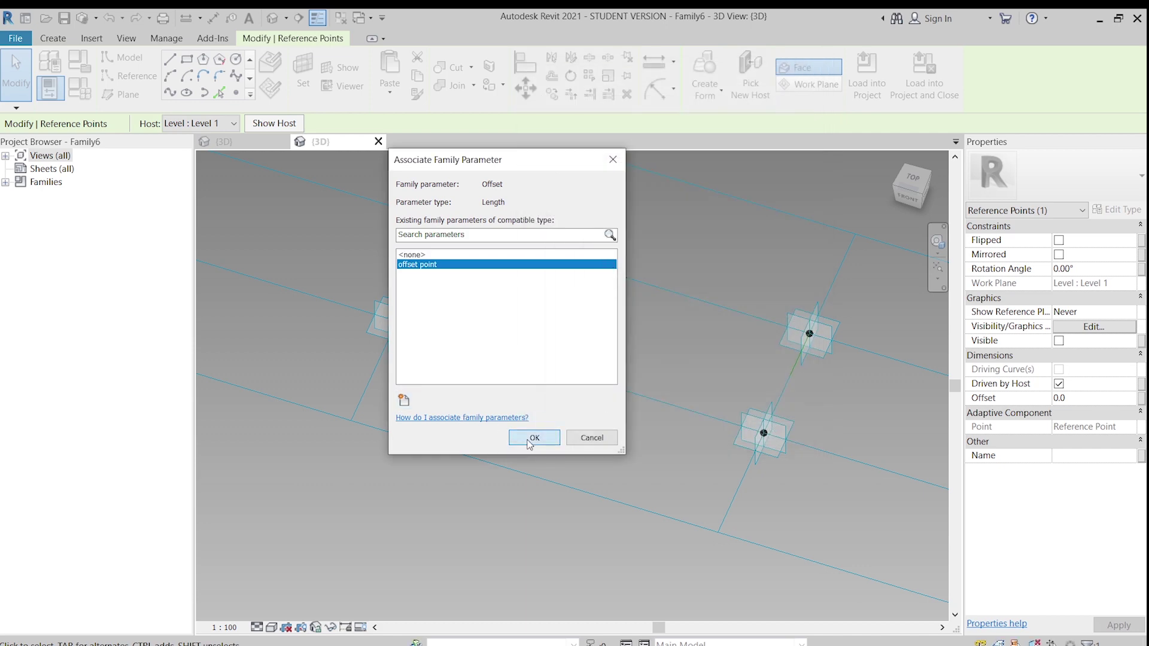
left_click(534, 436)
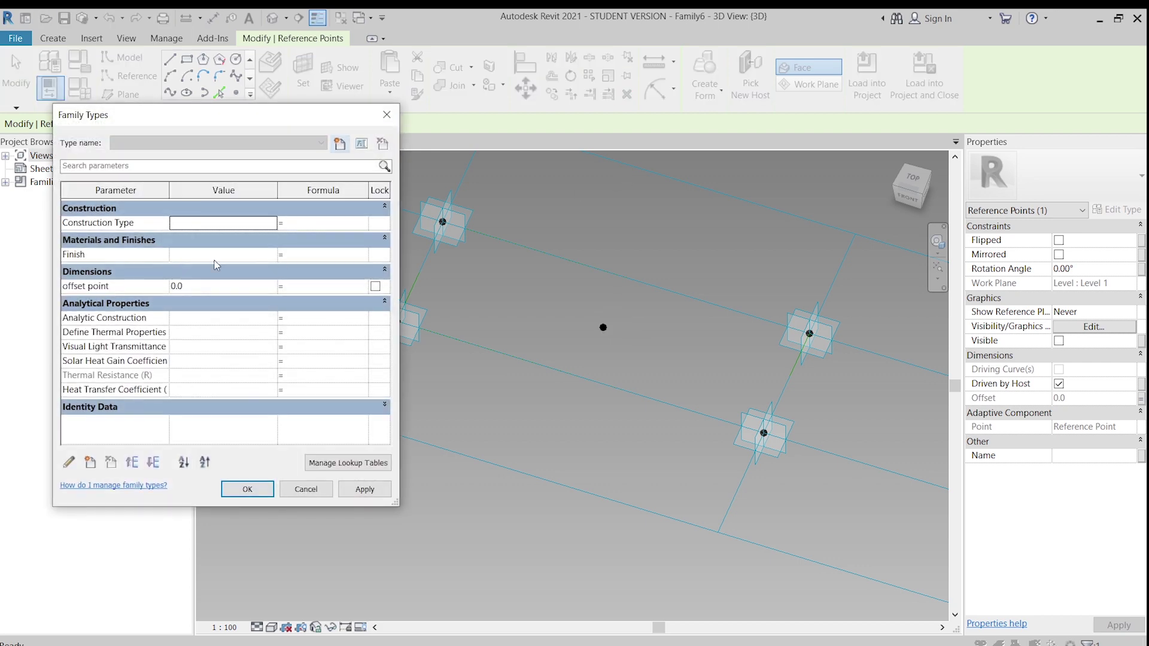
- Set 'offset point' to 200.0 in Family Types and view the raised point
left_click(210, 285)
type("200")
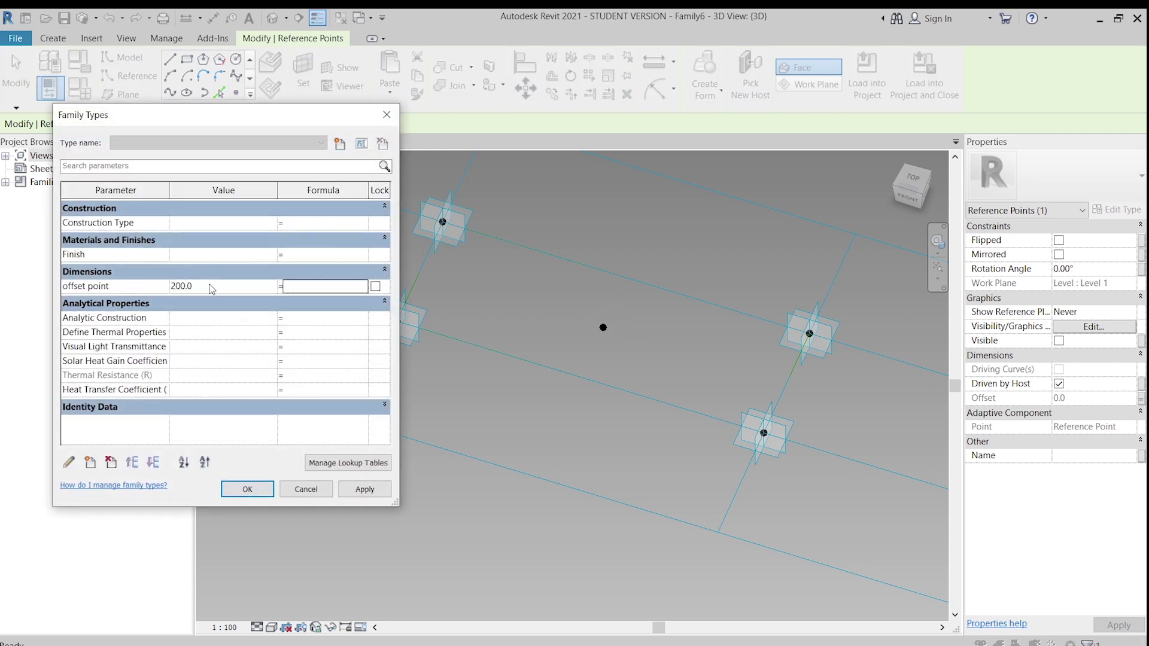
left_click(383, 492)
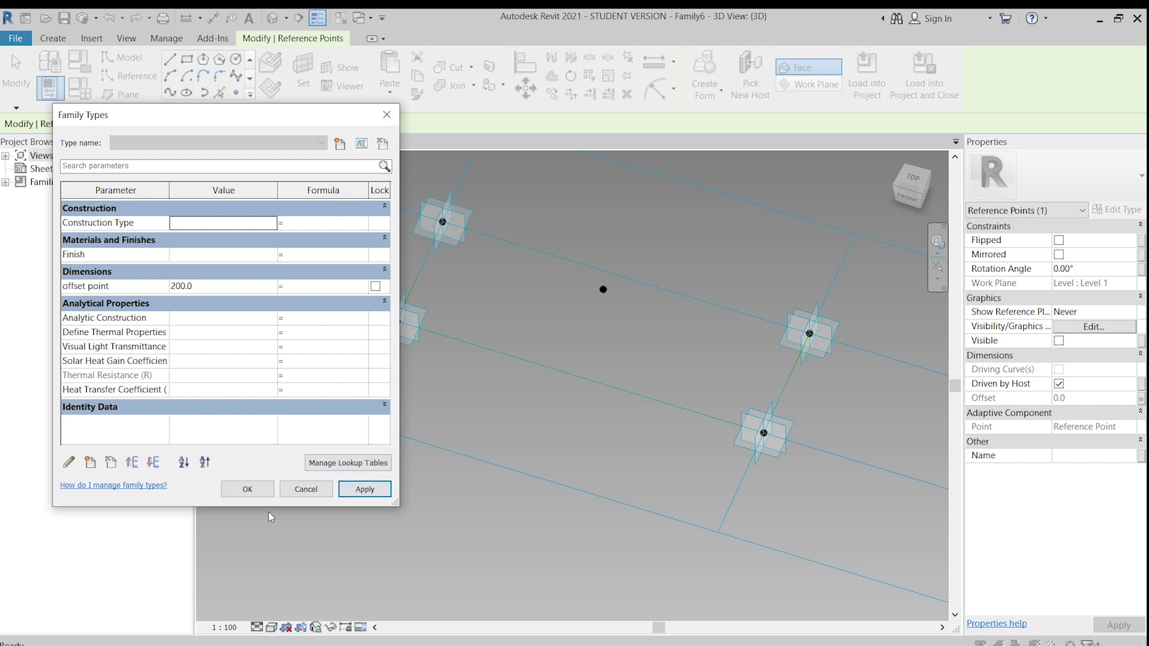
left_click(247, 489)
mouse_move(705, 526)
middle_mouse_down("shift")
mouse_move(748, 530)
mouse_move(570, 461)
mouse_move(585, 485)
middle_mouse_up("shift")
- Add reference points at both long-edge midpoints, then window-select the three middle points
key("Escape")
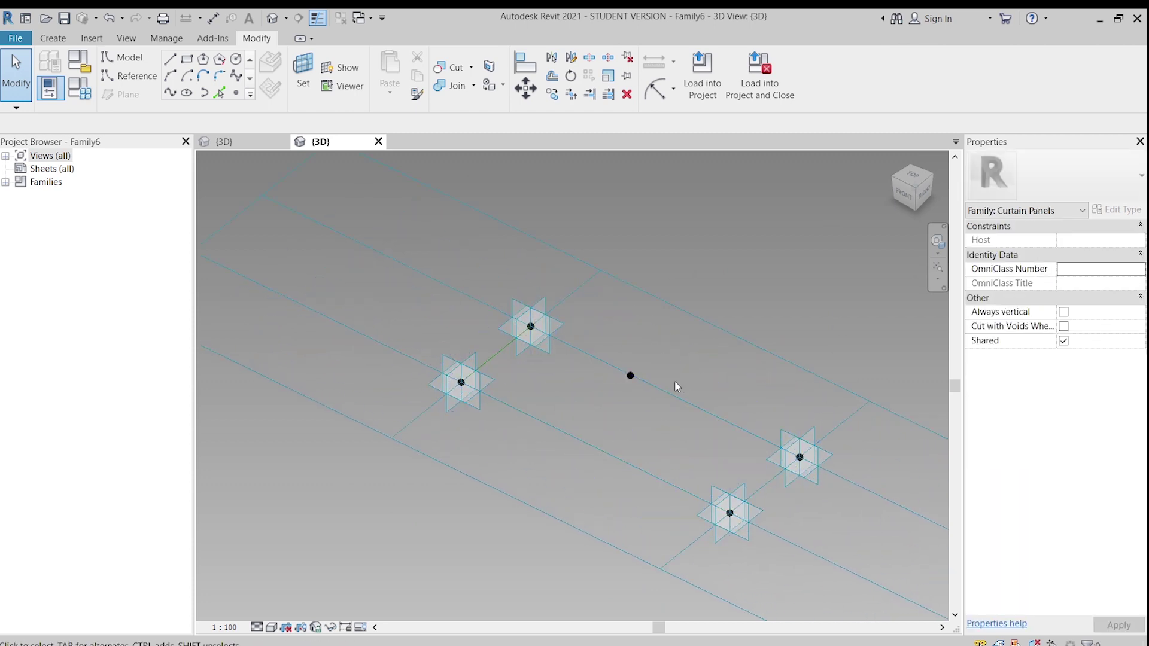
left_click(128, 79)
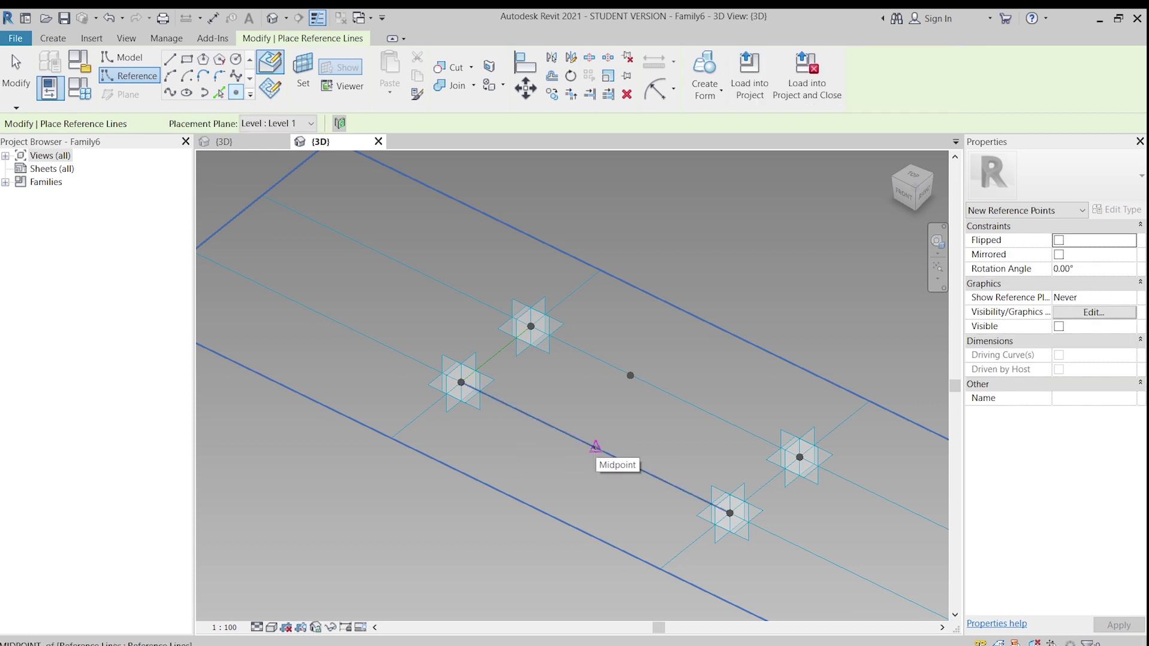
left_click(595, 445)
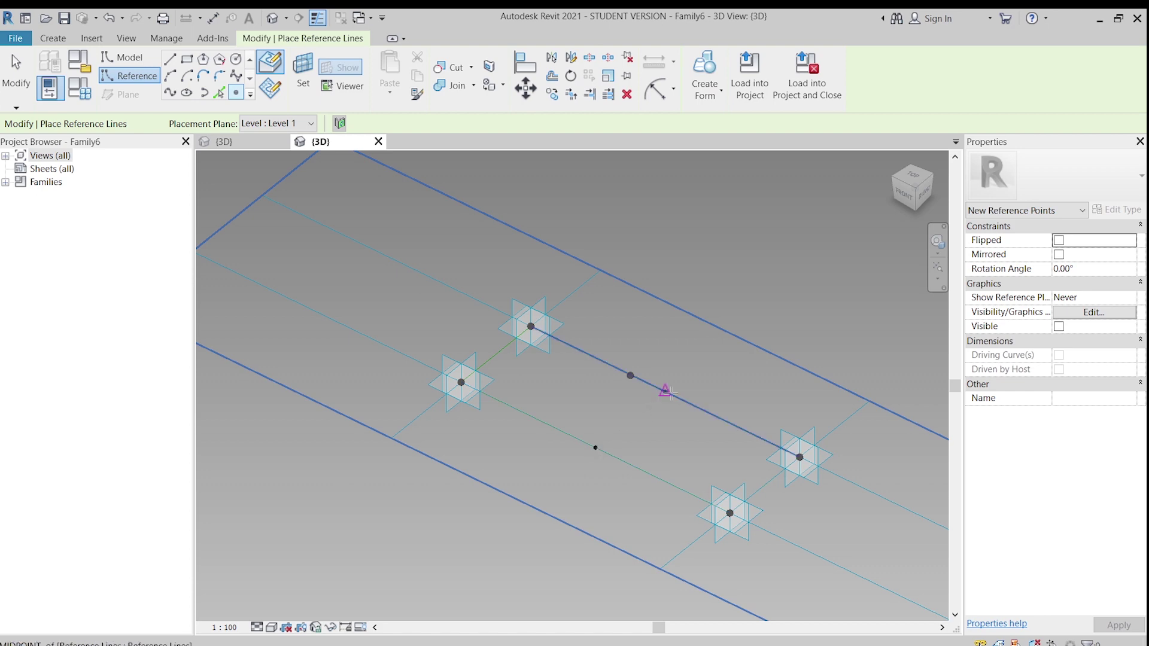
left_click(664, 391)
key("Escape")
scroll(602, 569, "up", 2)
mouse_move(602, 569)
middle_mouse_down()
mouse_move(518, 592)
mouse_move(501, 294)
middle_mouse_up()
key("Escape")
mouse_move(501, 238)
left_mouse_down()
mouse_move(682, 545)
mouse_move(664, 553)
left_mouse_up()
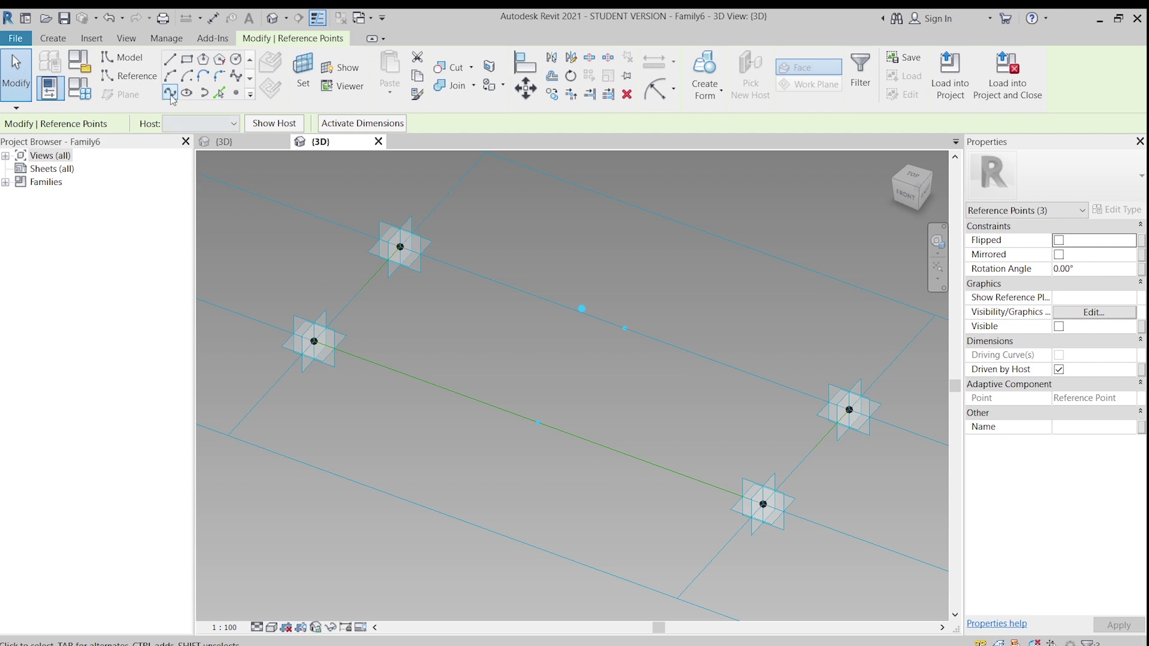
- Draw a spline through the three middle points and make it a reference line
left_click(169, 94)
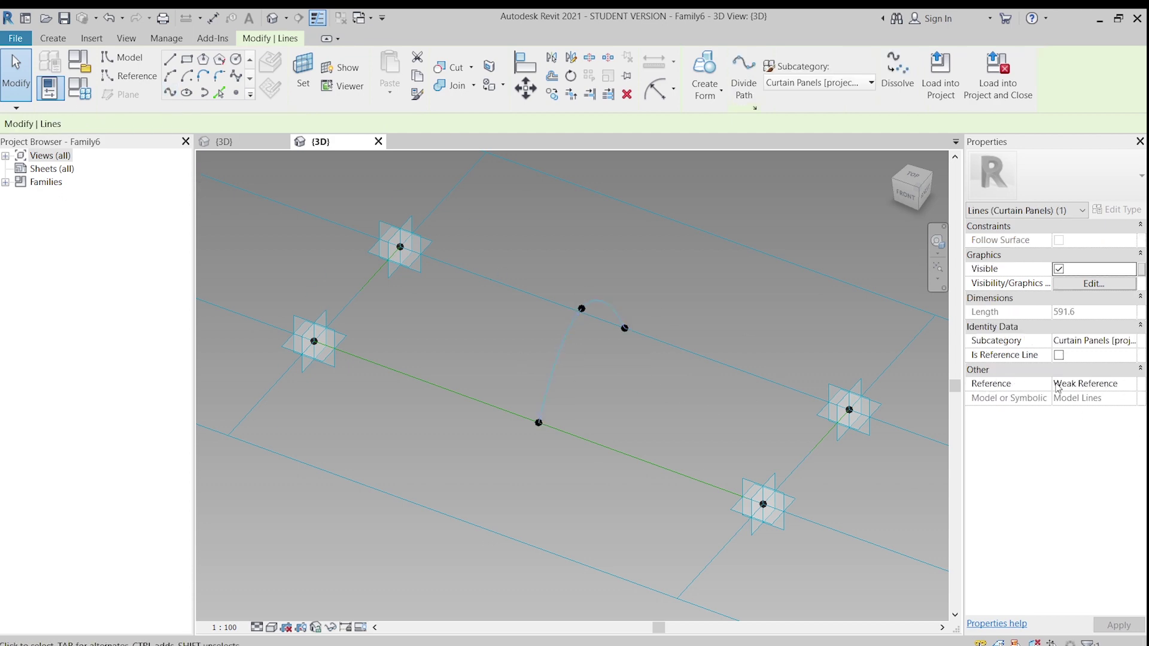
left_click(1057, 356)
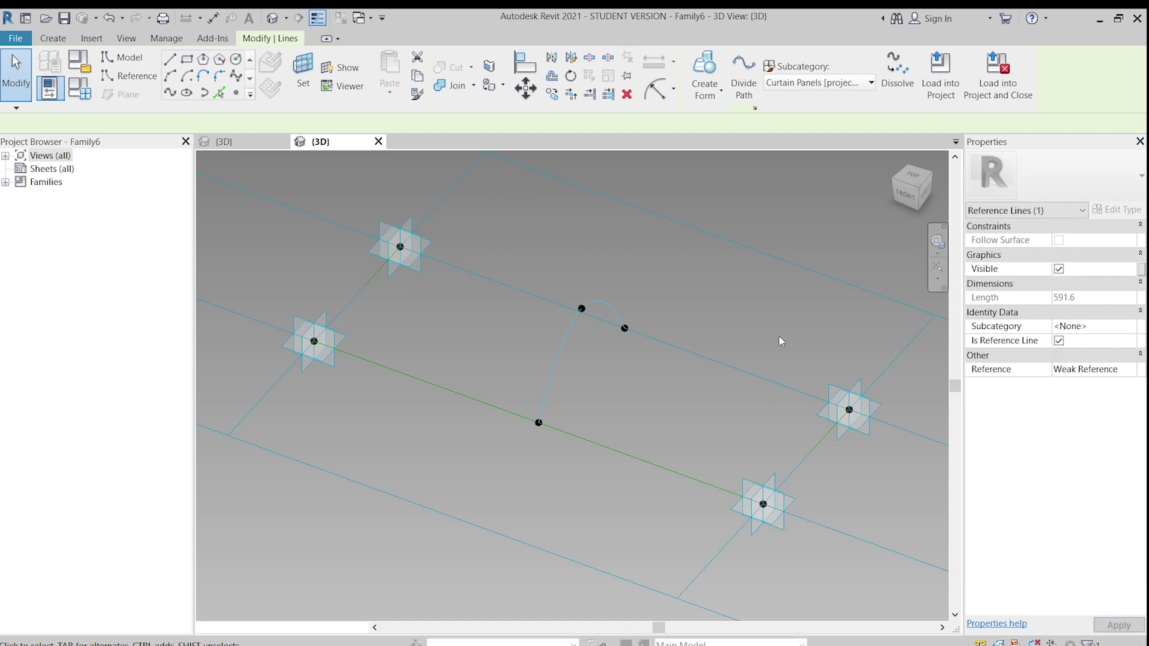
middle_click_drag(626, 379, 573, 341)
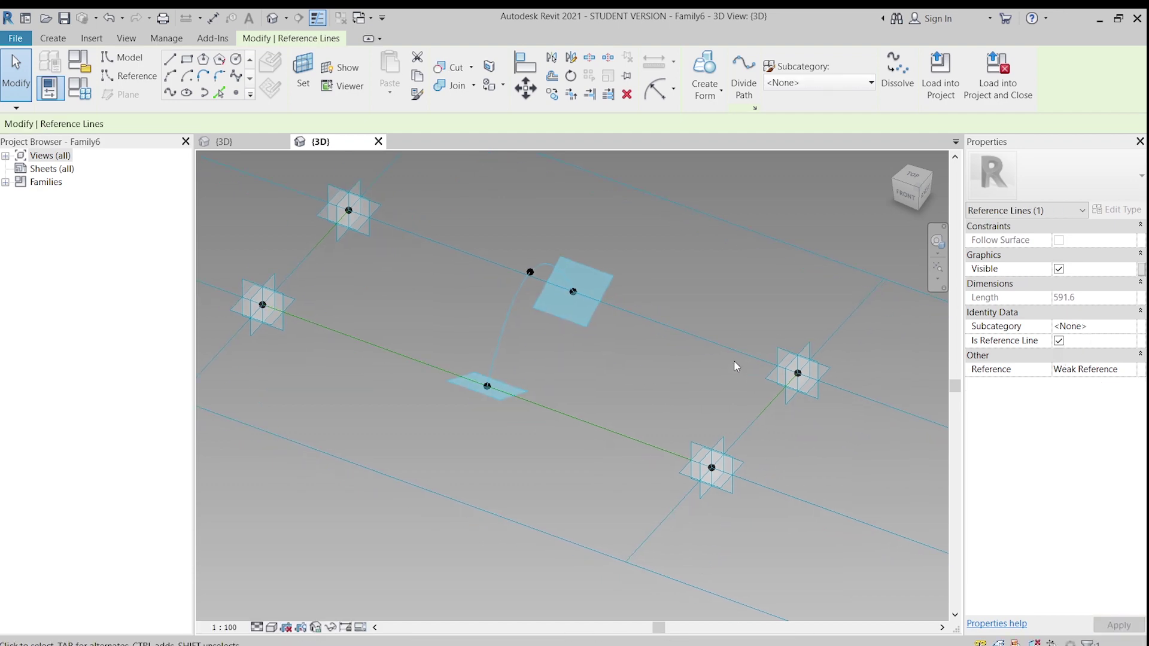
- Select the right corner points and start a spline, then cancel it
left_click(712, 469)
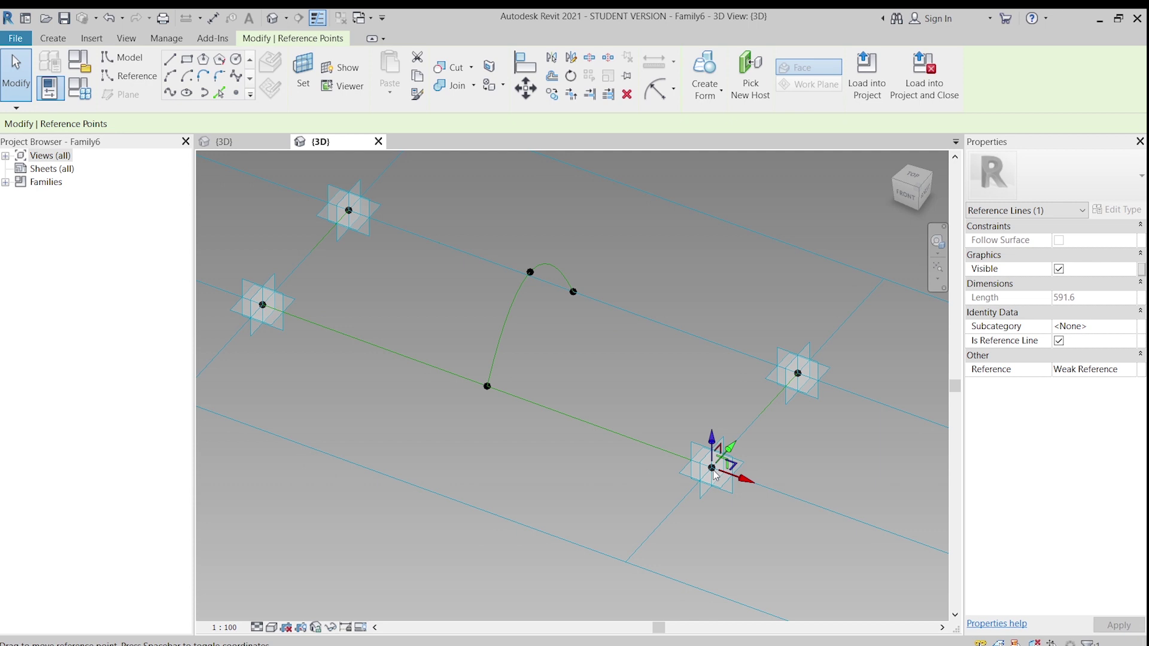
scroll(843, 444, "up", 2)
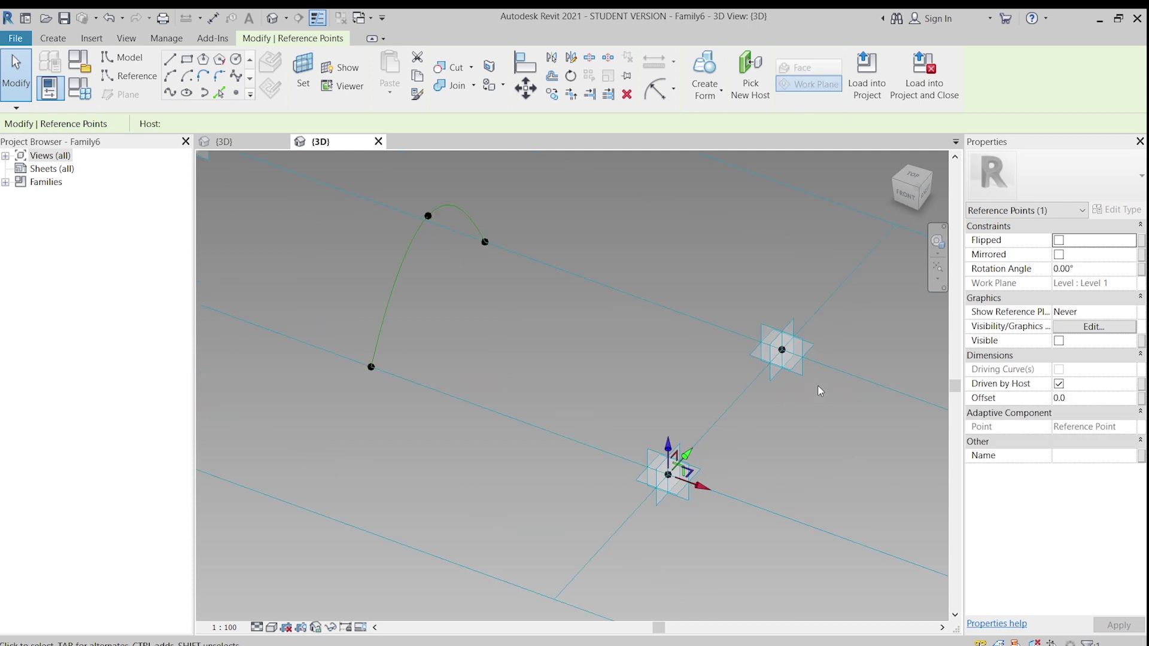
left_click(782, 349)
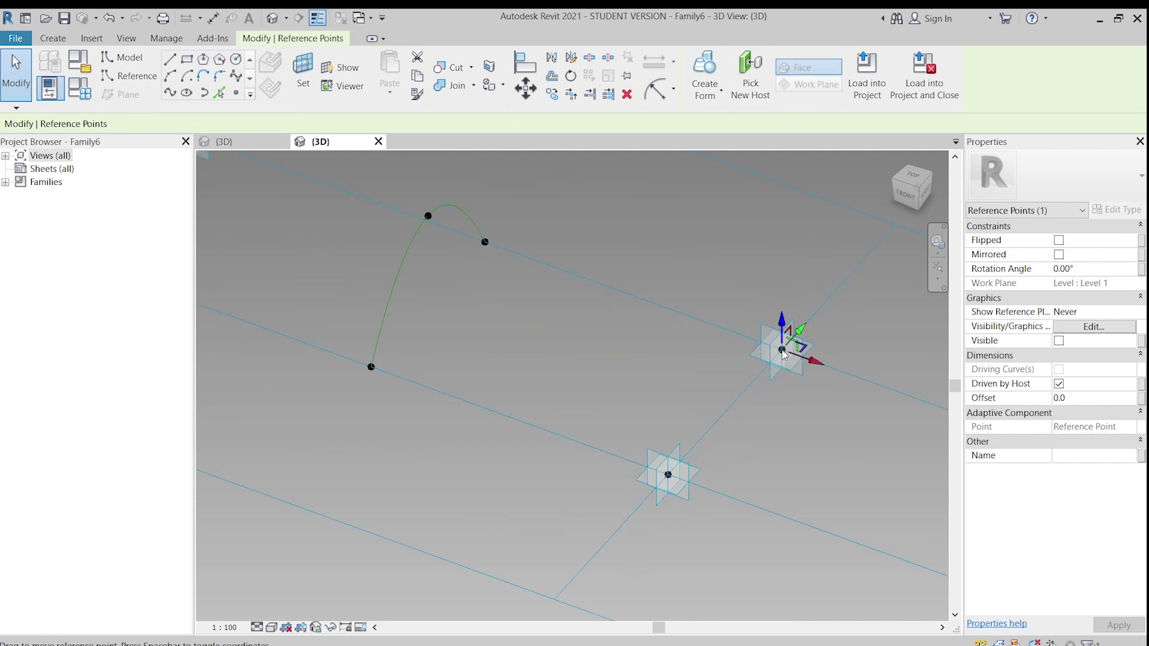
left_click(668, 476, "ctrl")
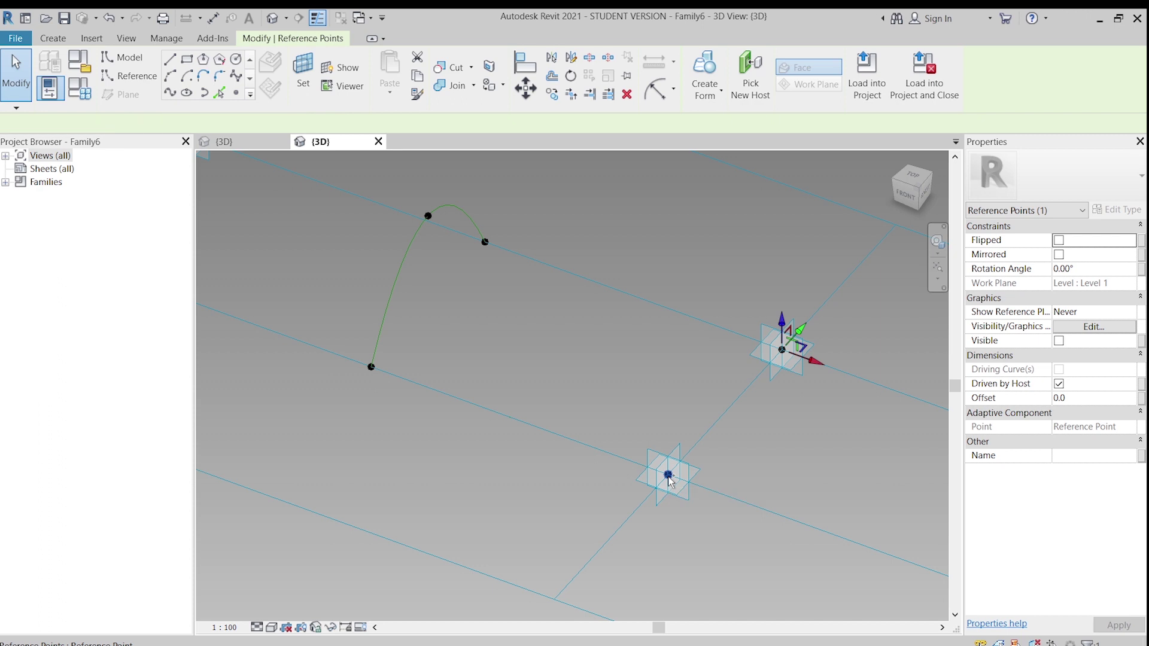
left_click(130, 76)
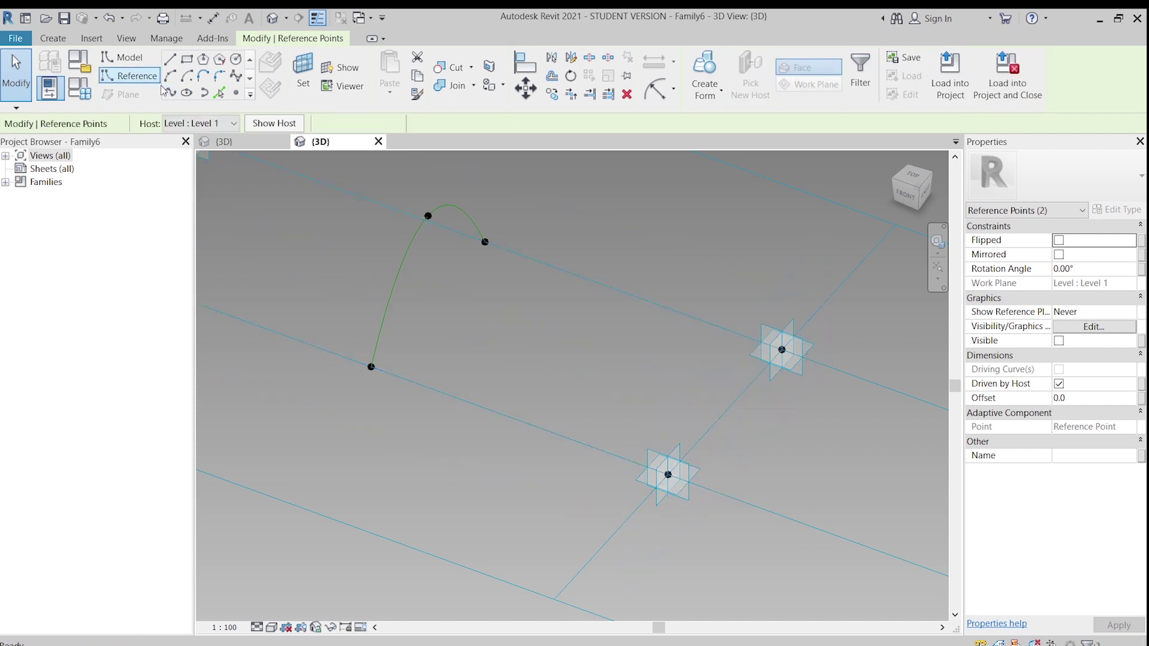
left_click(170, 93)
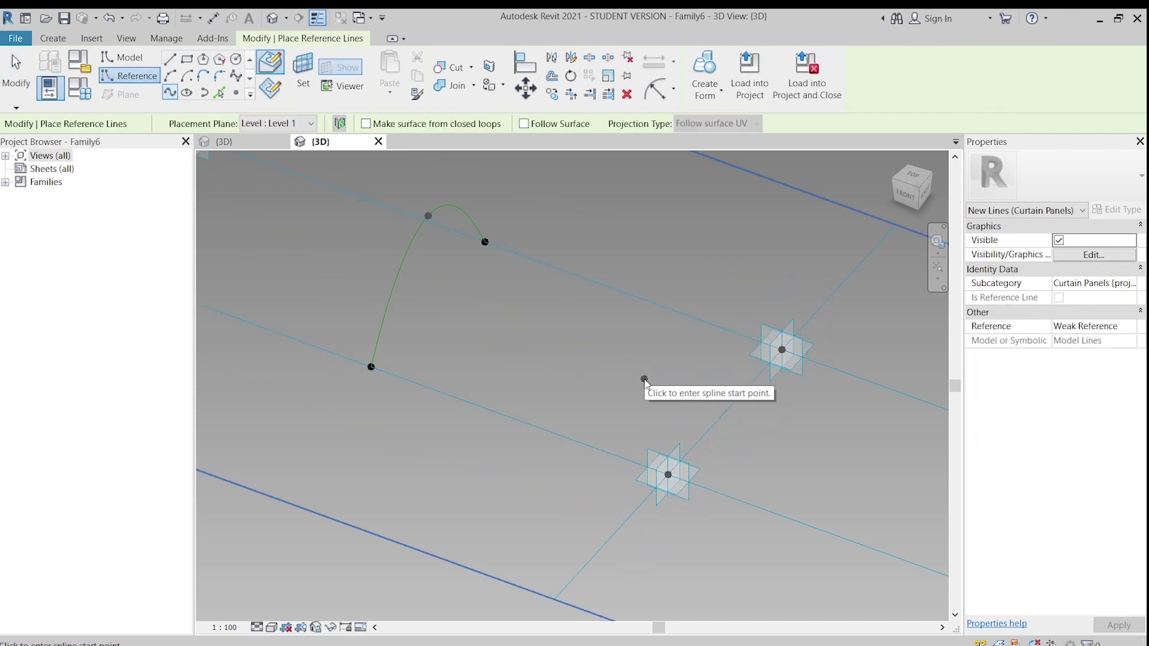
key("Escape")
key("Escape")
- Draw a line through the two right corner points and make it a reference line
left_click(667, 477)
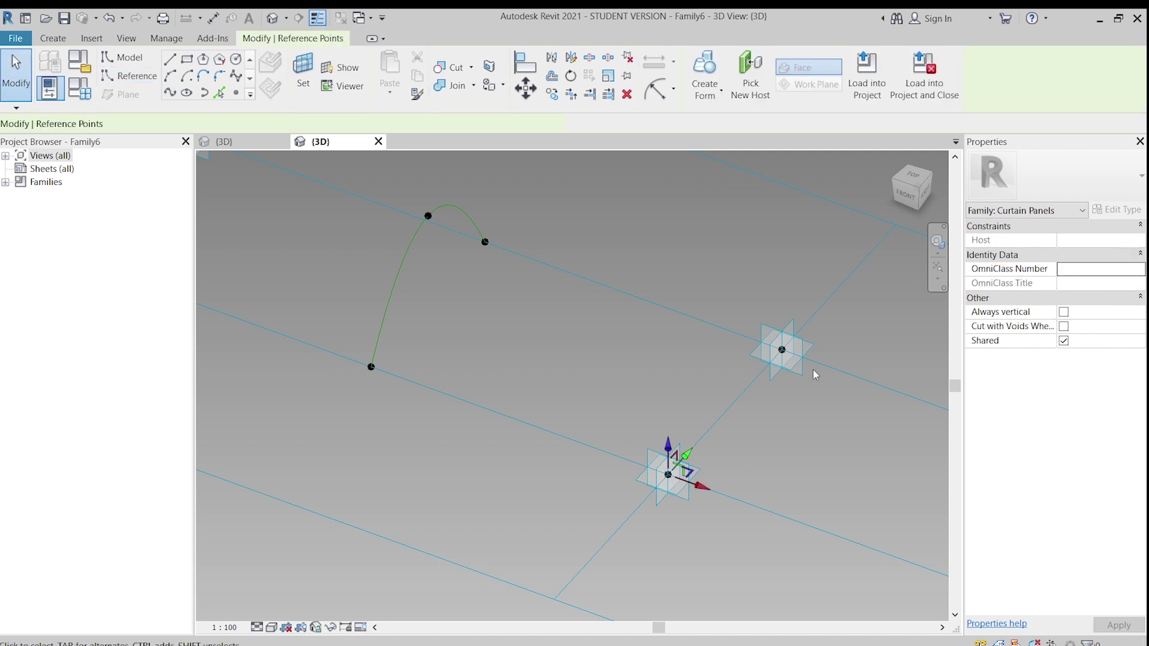
left_click(782, 350, "ctrl")
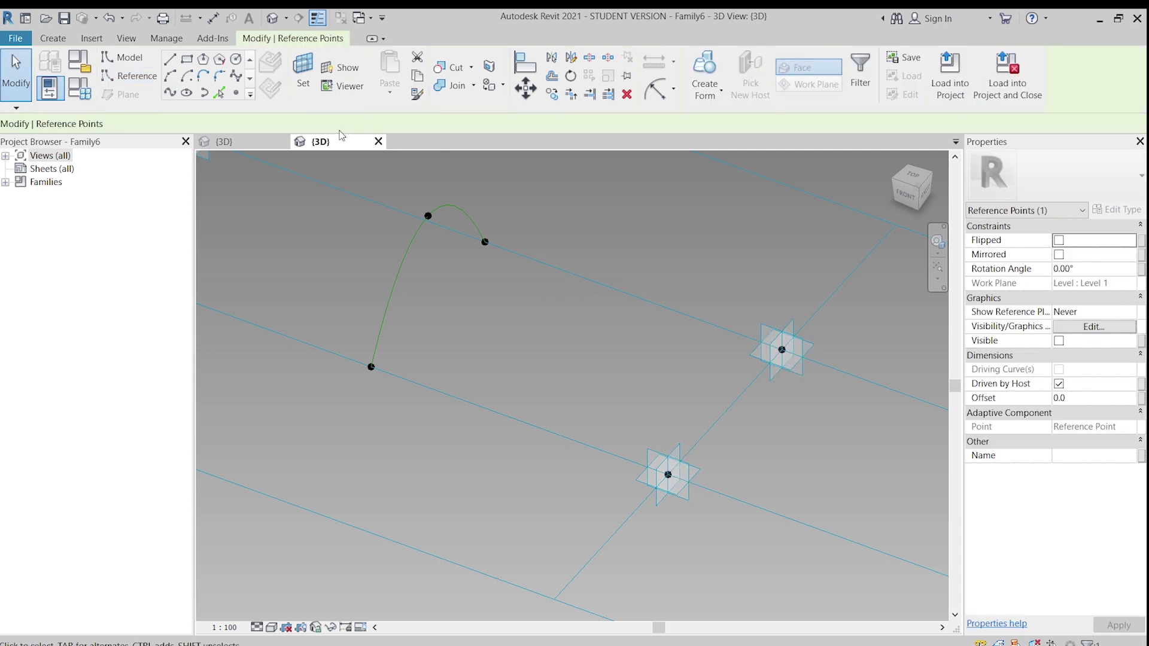
left_click(186, 92)
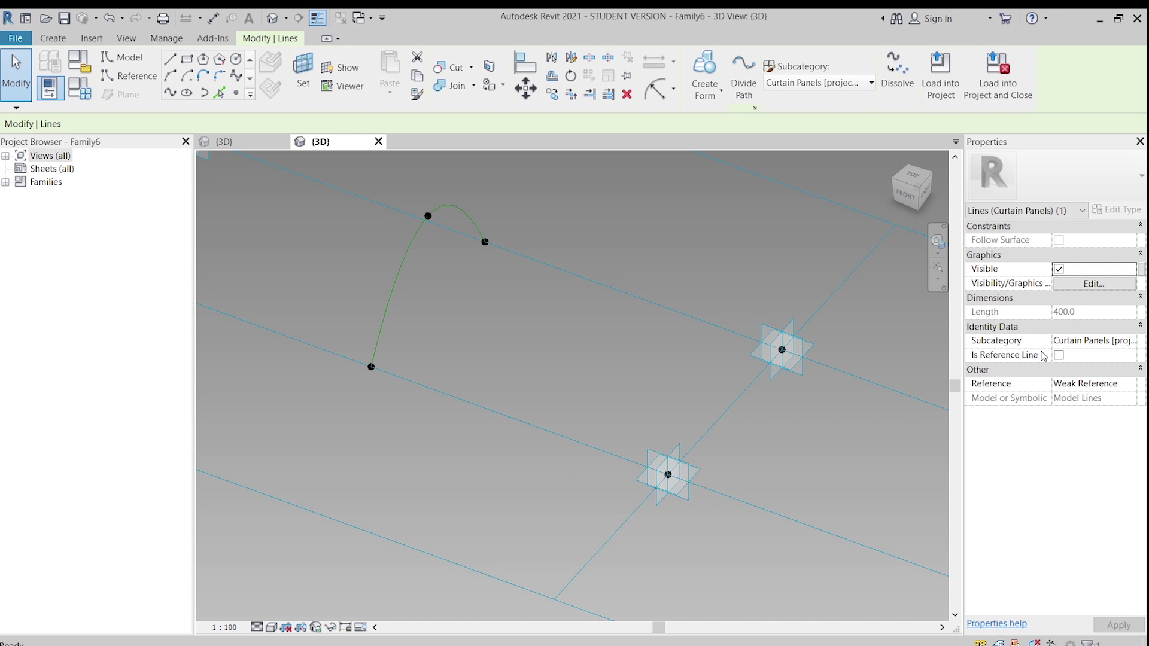
left_click(1065, 360)
left_click(1059, 356)
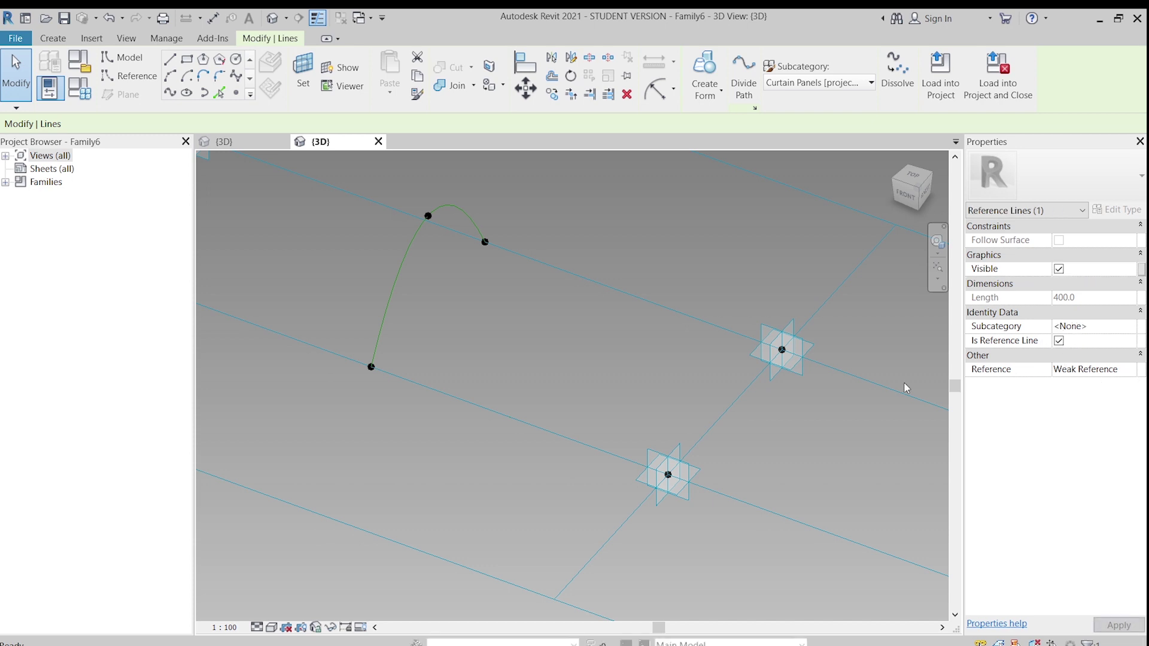
left_click(773, 276)
scroll(696, 399, "down", 2)
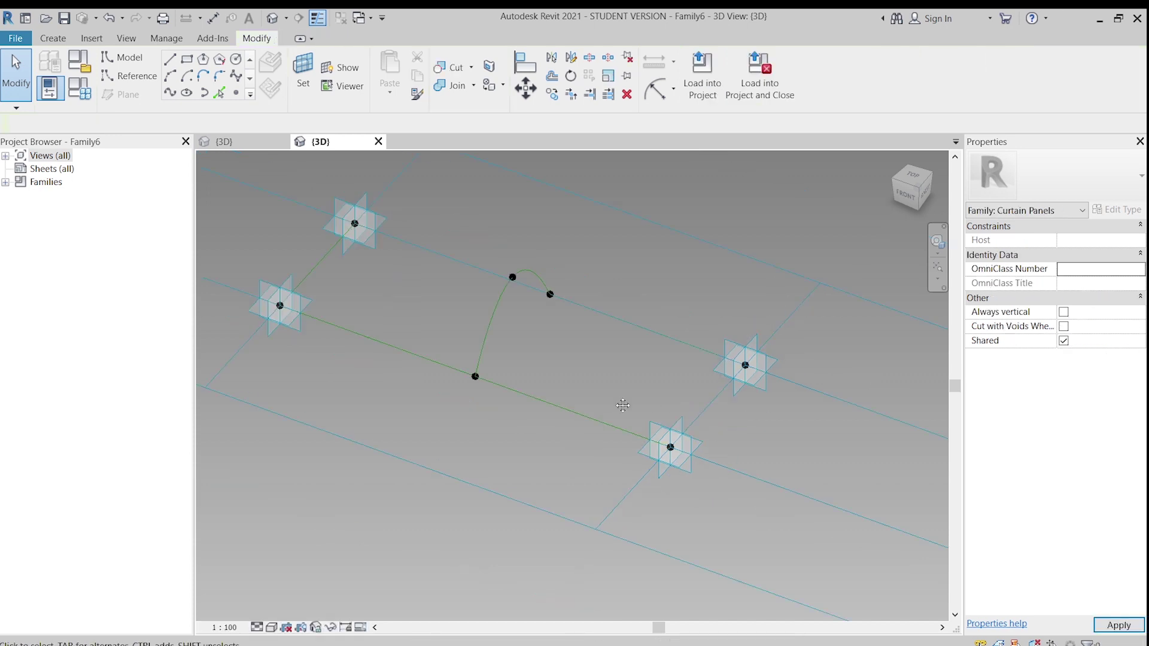
- Turn the left edge, through its two corner points, into a reference line
mouse_move(696, 399)
middle_mouse_down()
mouse_move(789, 438)
mouse_move(379, 370)
middle_mouse_up()
left_click(799, 443)
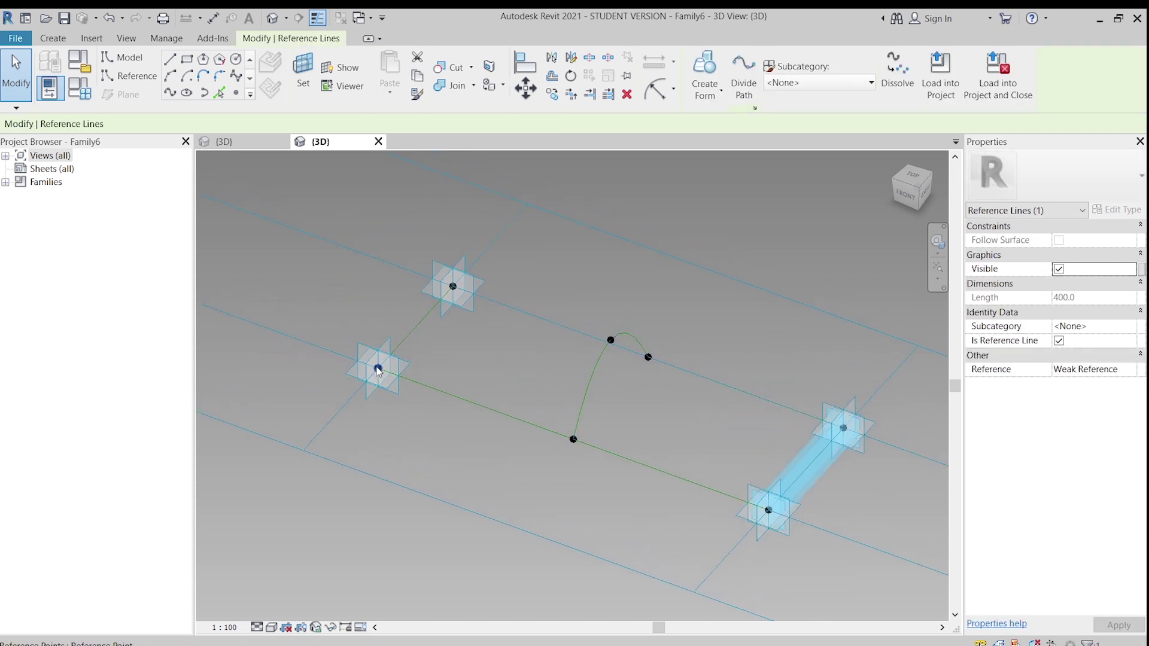
left_click(453, 286)
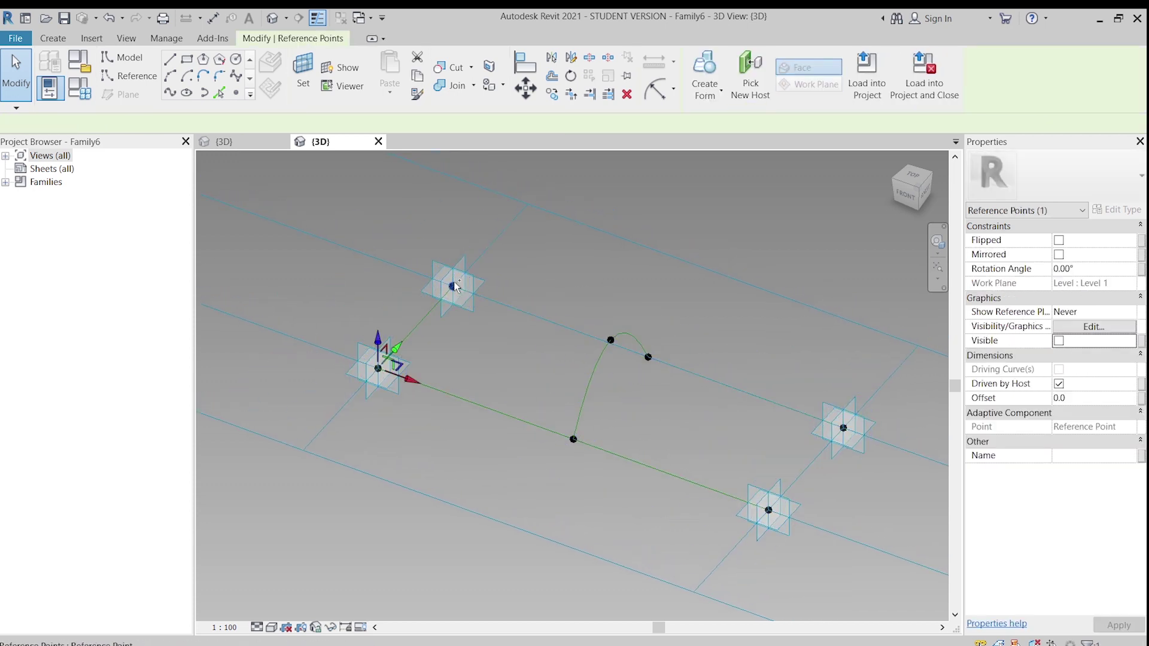
left_click(453, 285, "ctrl")
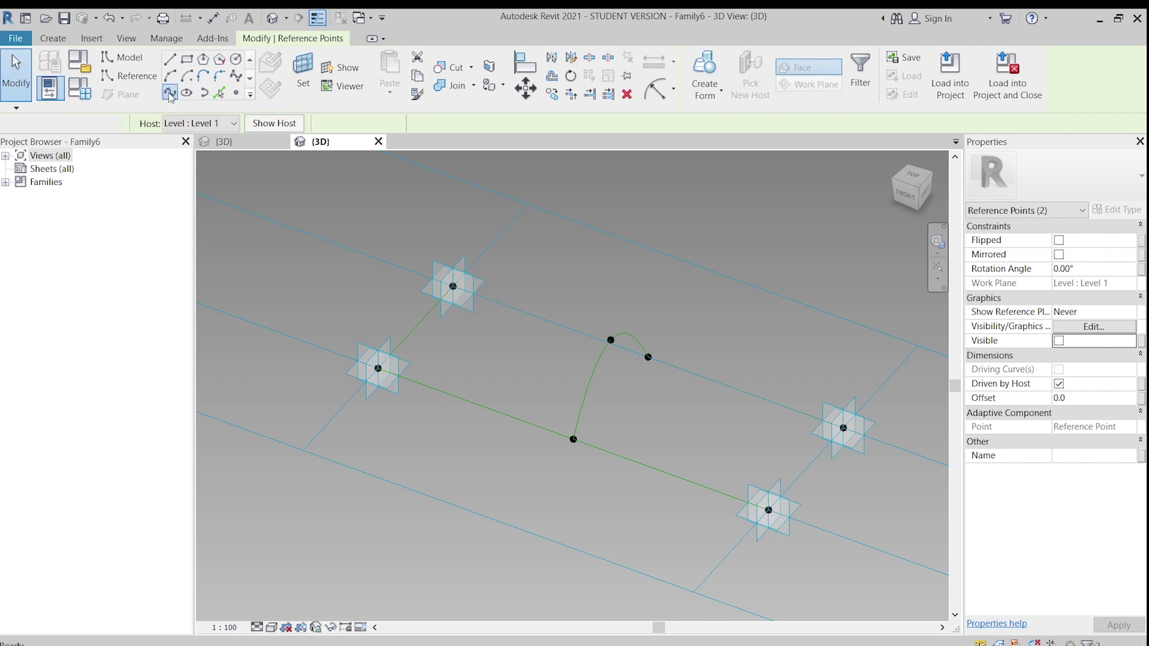
left_click(1059, 356)
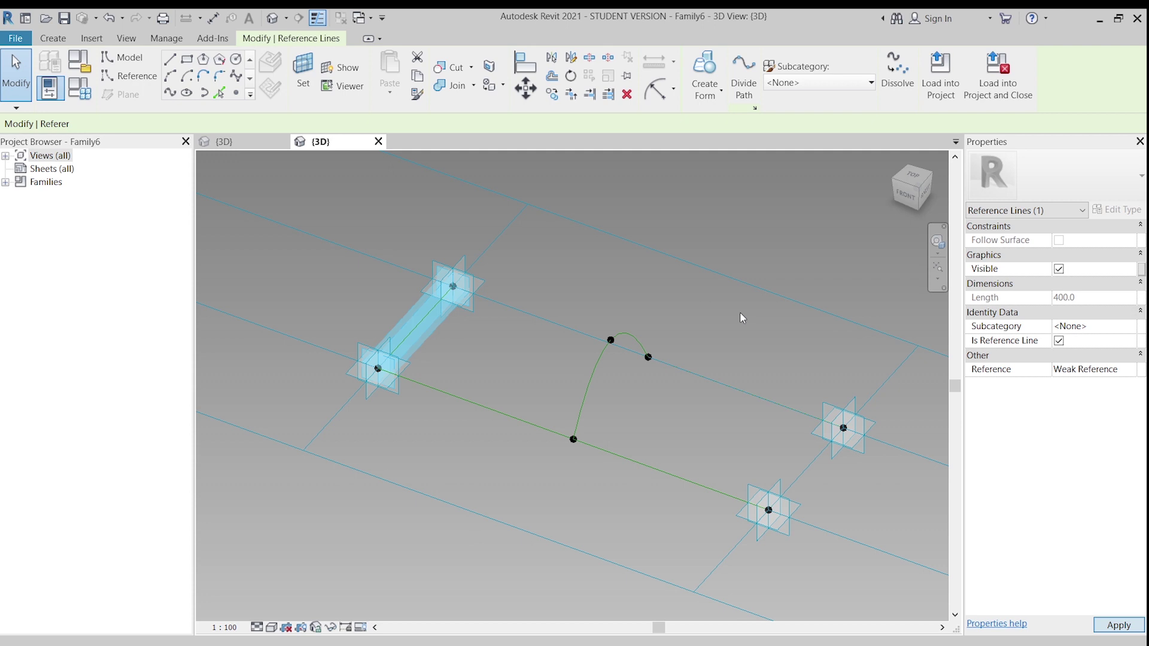
middle_click_drag(739, 312, 665, 314)
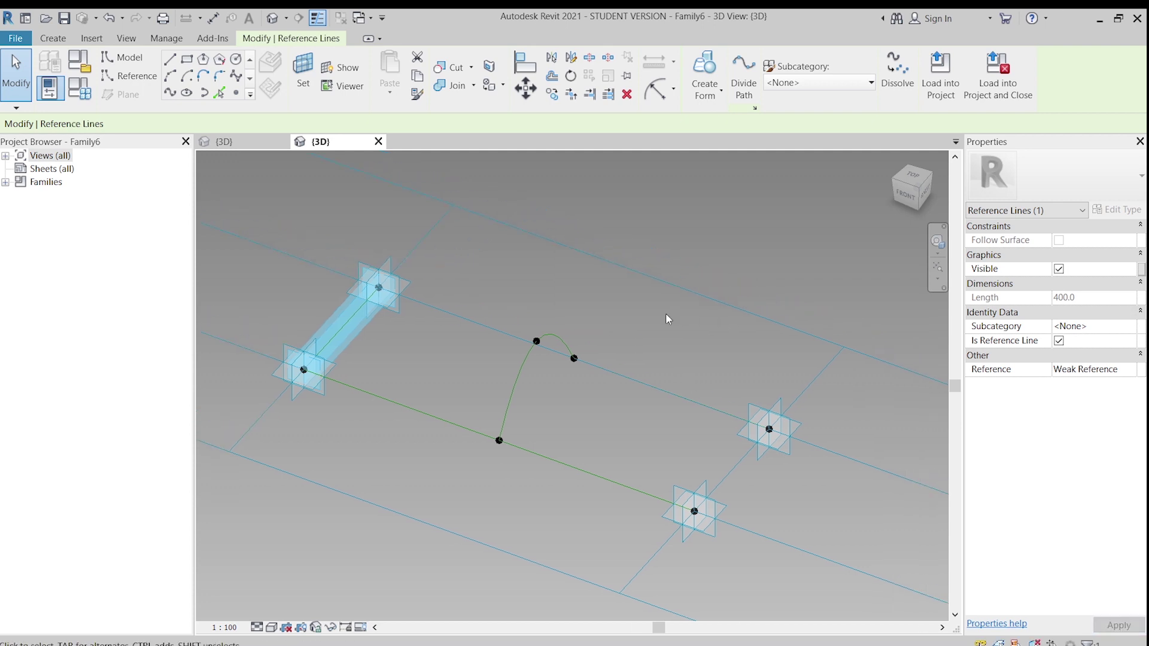
- Build a solid form from both end reference lines and the arc, then orbit to inspect it
left_click(728, 468, "ctrl")
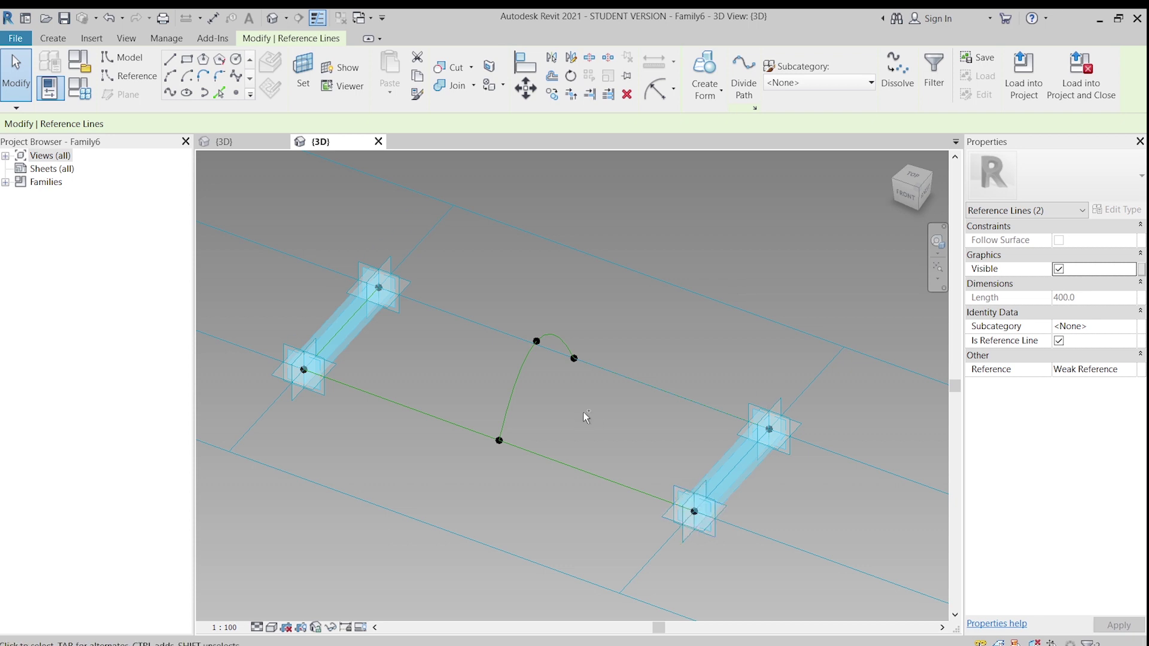
left_click(518, 390, "ctrl")
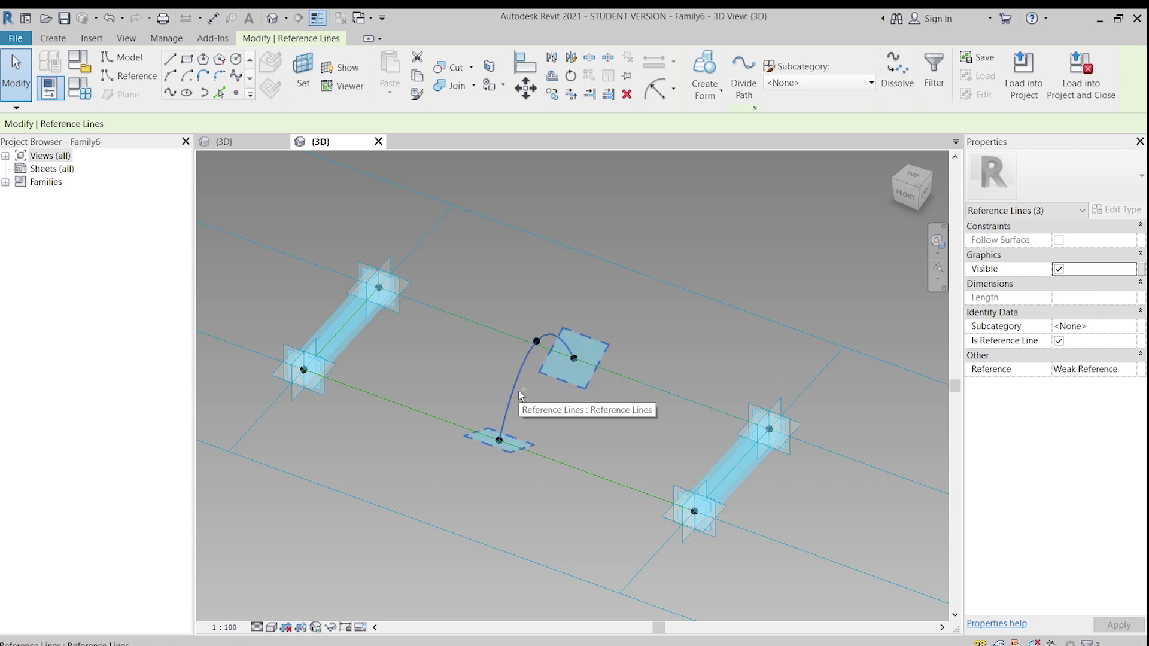
left_click(704, 104)
left_click(691, 119)
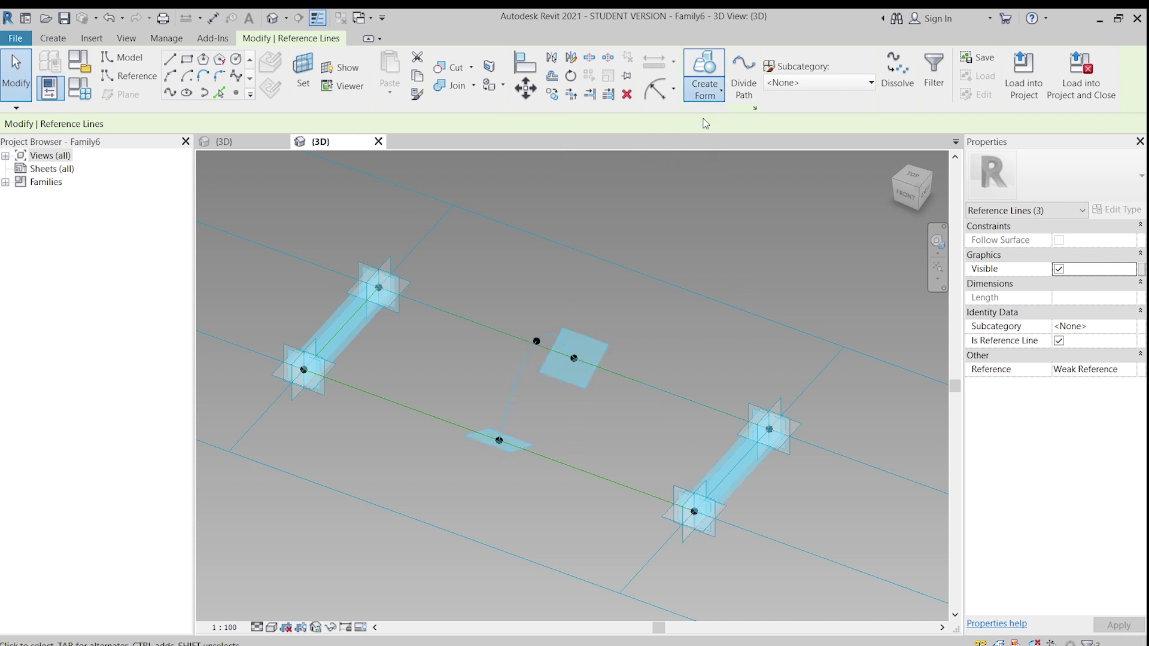
mouse_move(645, 345)
middle_mouse_down("shift")
mouse_move(416, 322)
mouse_move(541, 182)
mouse_move(781, 391)
mouse_move(795, 418)
mouse_move(663, 467)
mouse_move(315, 231)
middle_mouse_up("shift")
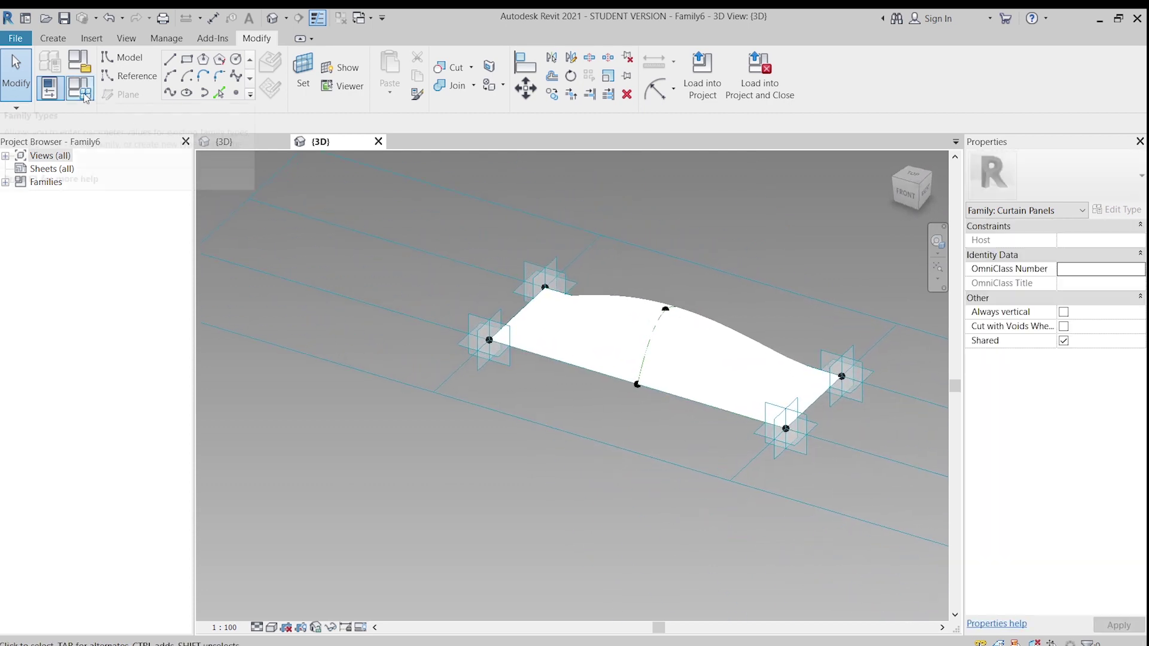
- Set the panel's offset point parameter to 200, after trying 400 and 250
left_click(79, 88)
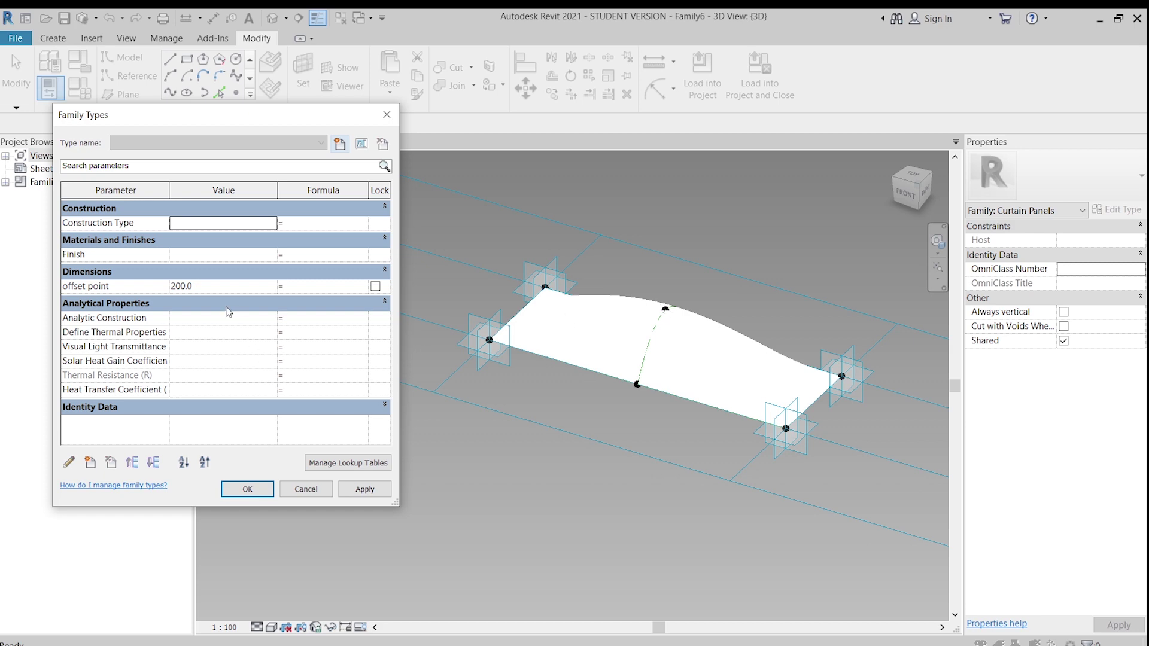
left_click(223, 287)
type("400")
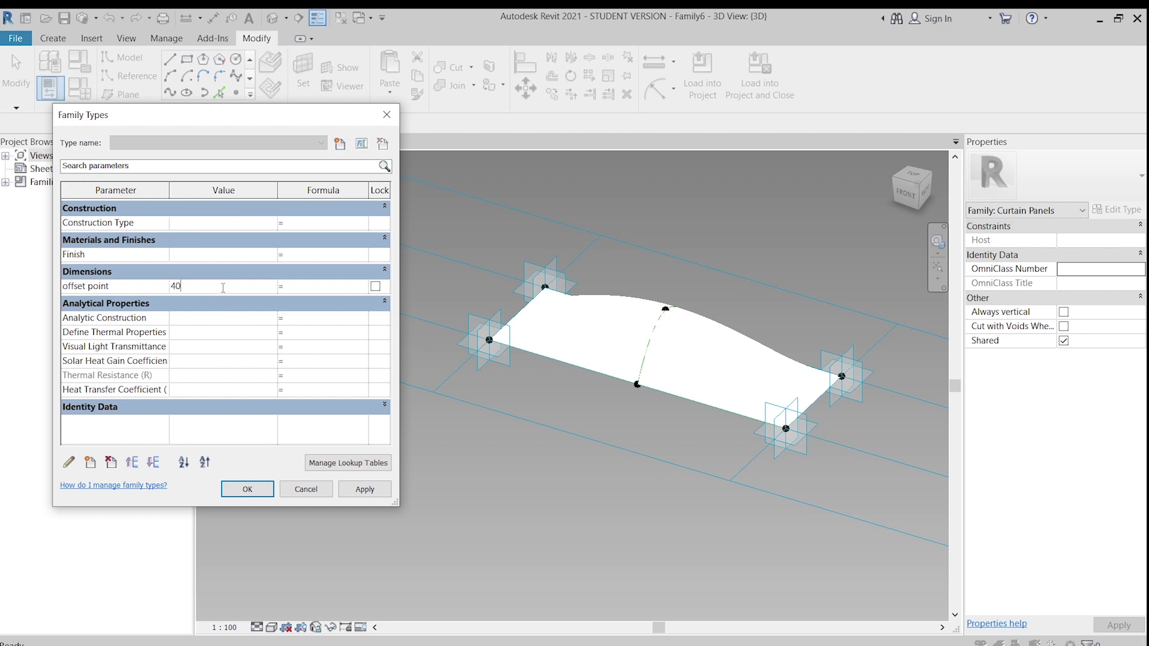
left_click(365, 488)
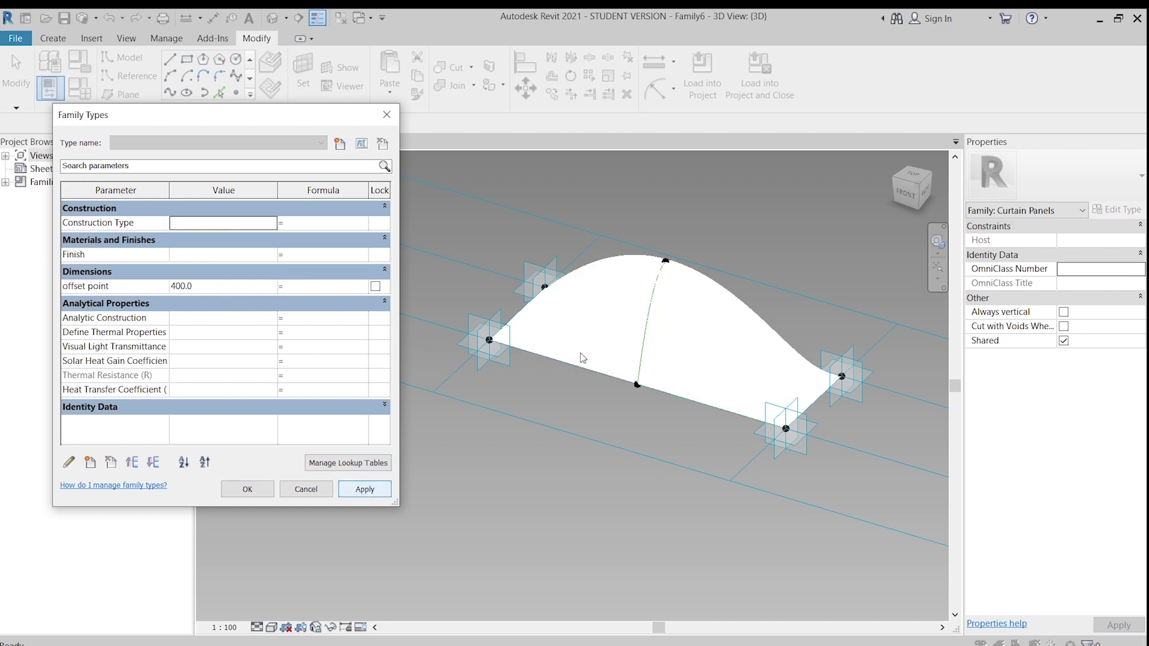
left_click(205, 291)
type("250")
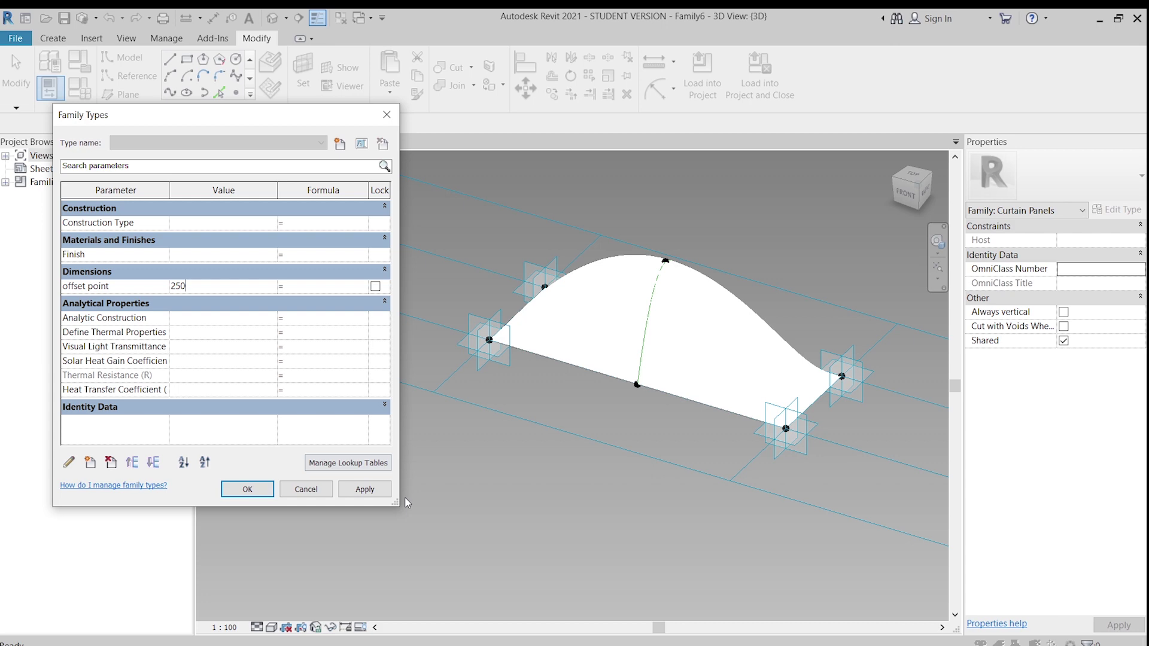
left_click(379, 494)
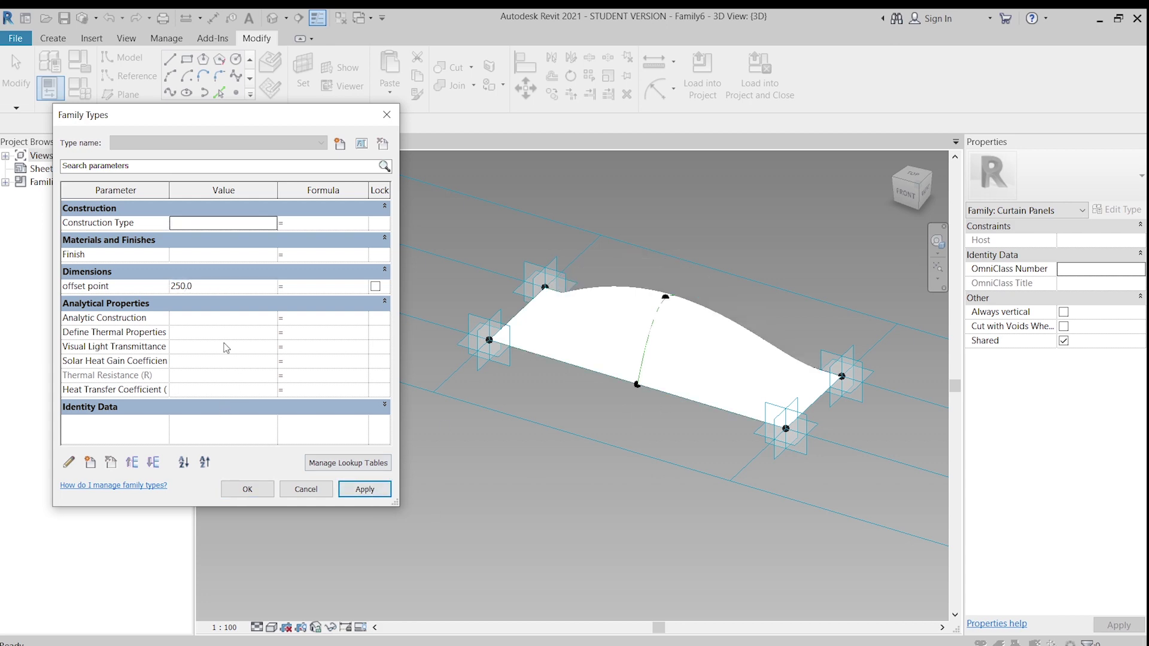
left_click(241, 288)
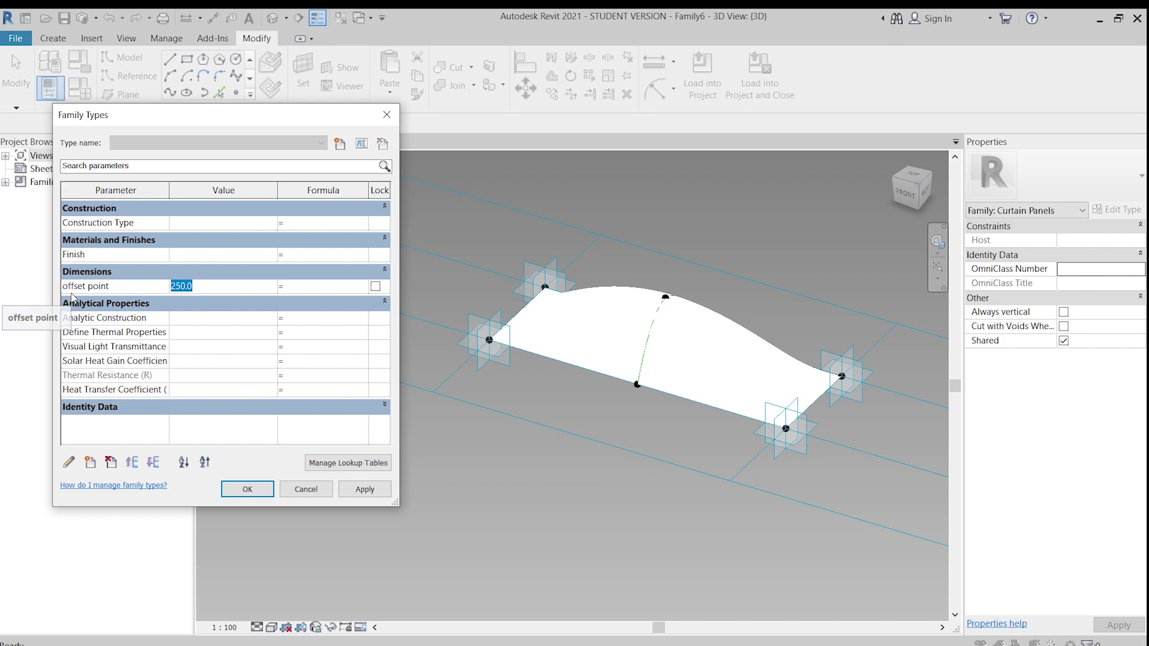
type("20")
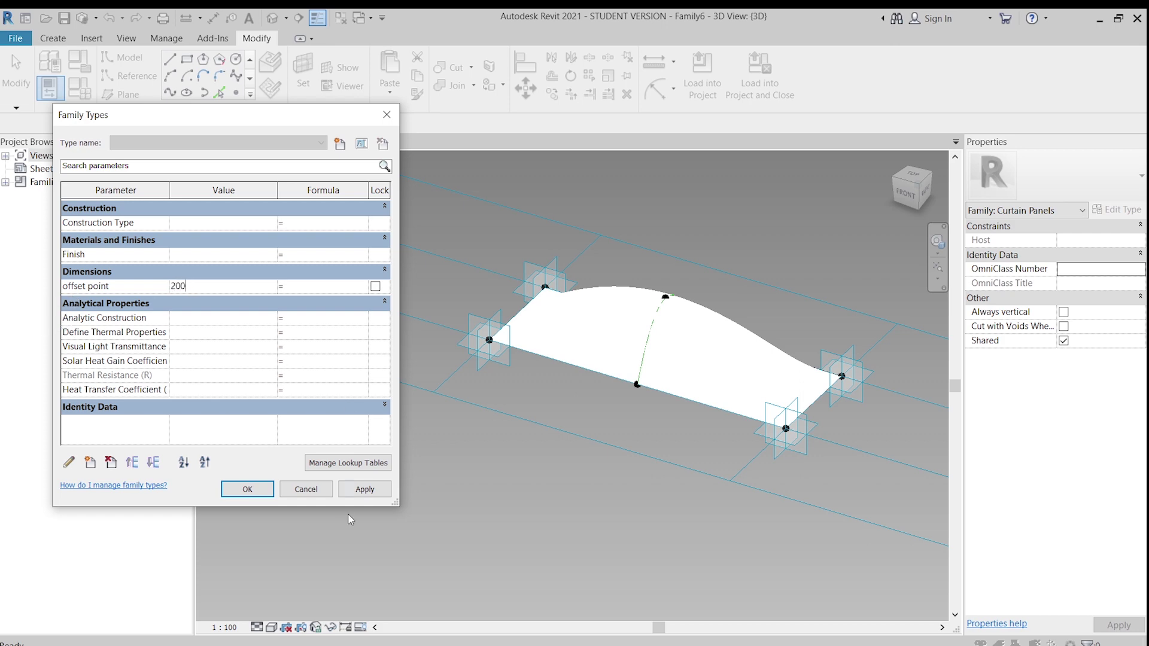
left_click(375, 490)
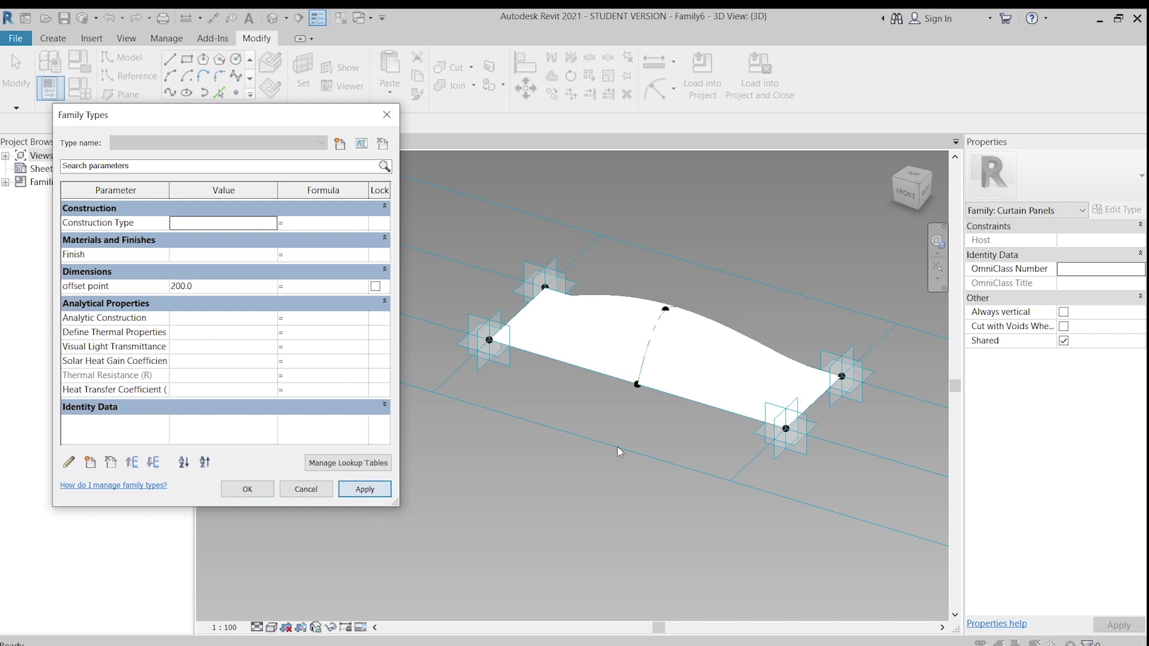
left_click(246, 489)
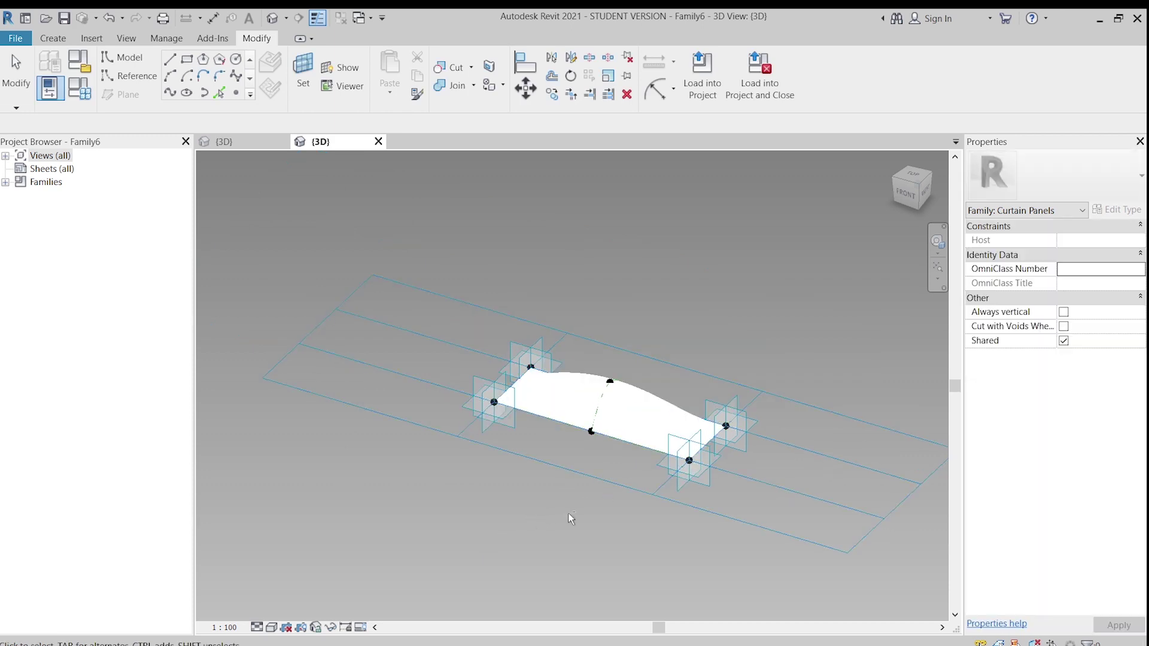
- Select the curved surface form and link its Material to new family parameter M
middle_click_drag(568, 513, 628, 445, "shift")
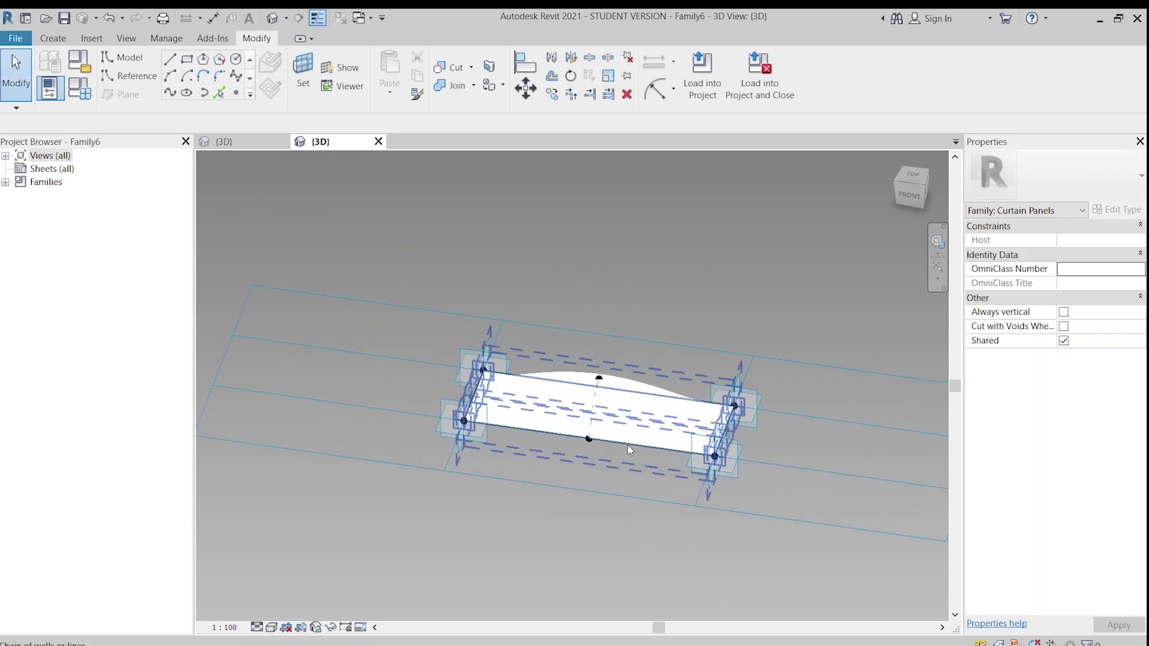
key("Tab")
key("Tab")
key("Tab")
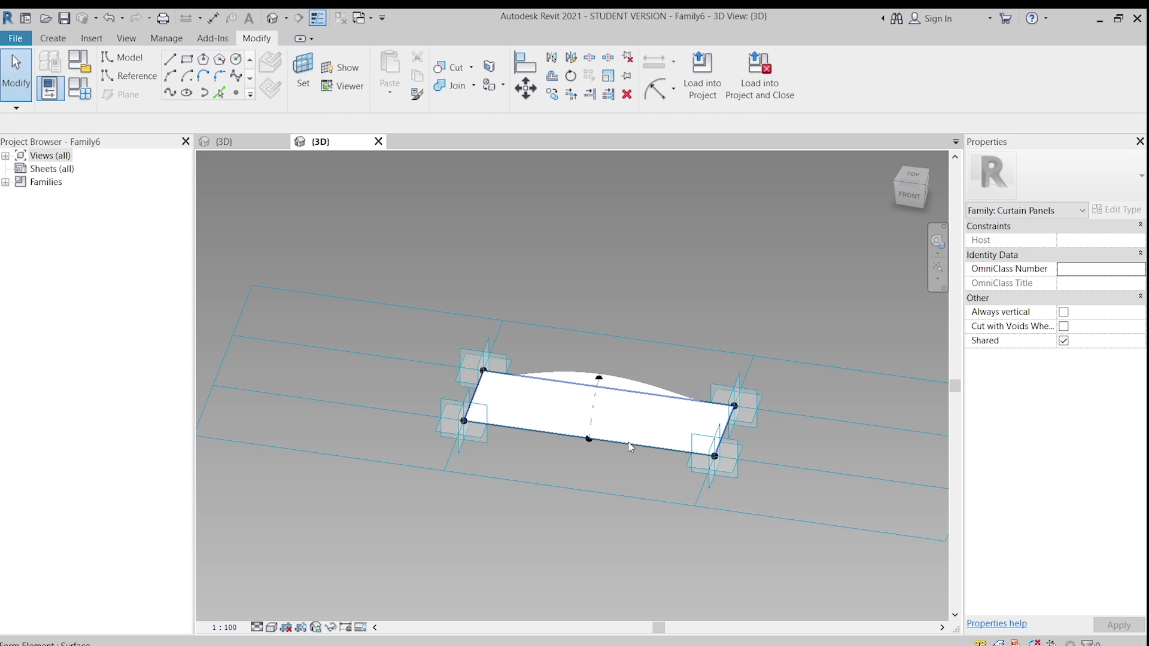
left_click(629, 447)
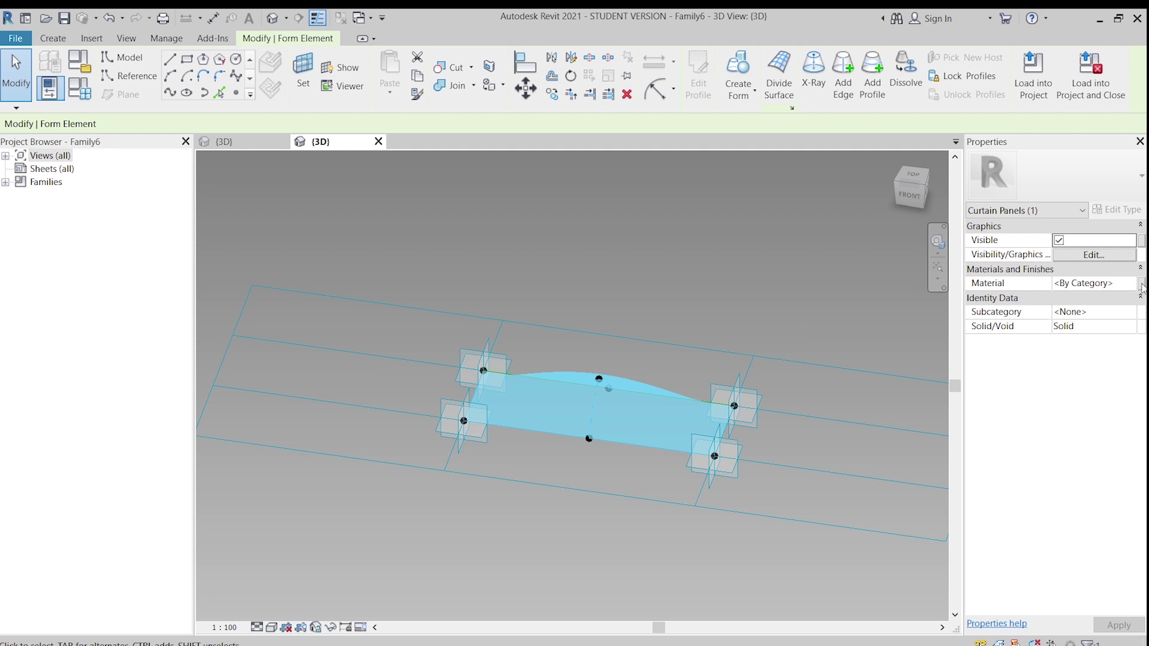
left_click(1141, 285)
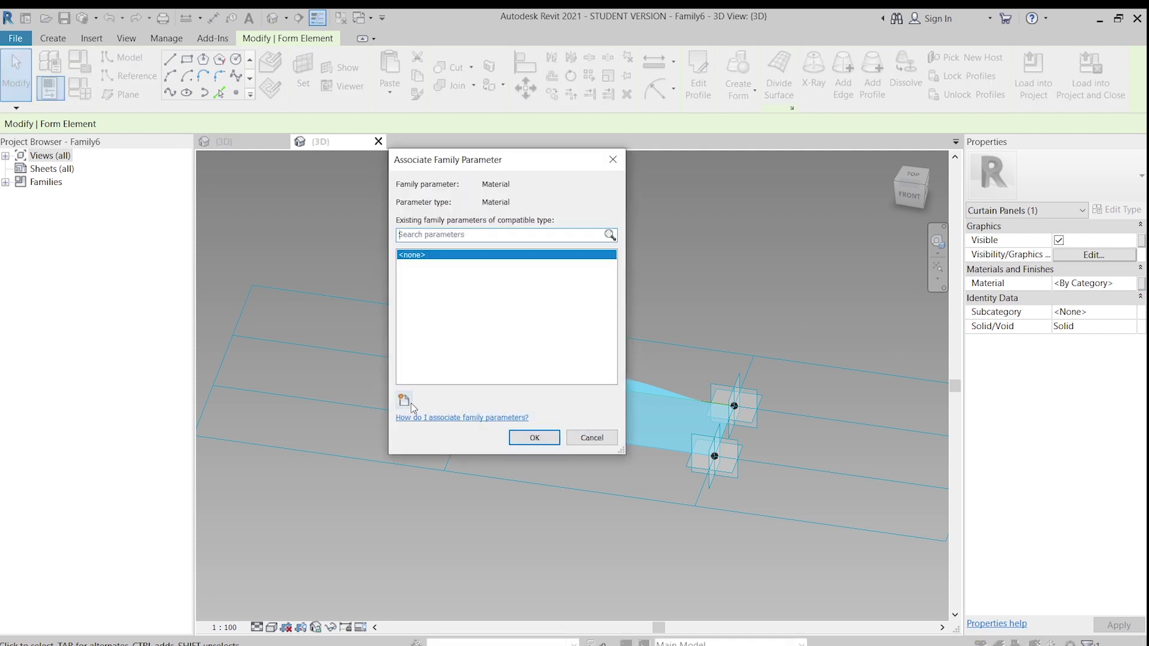
left_click(405, 400)
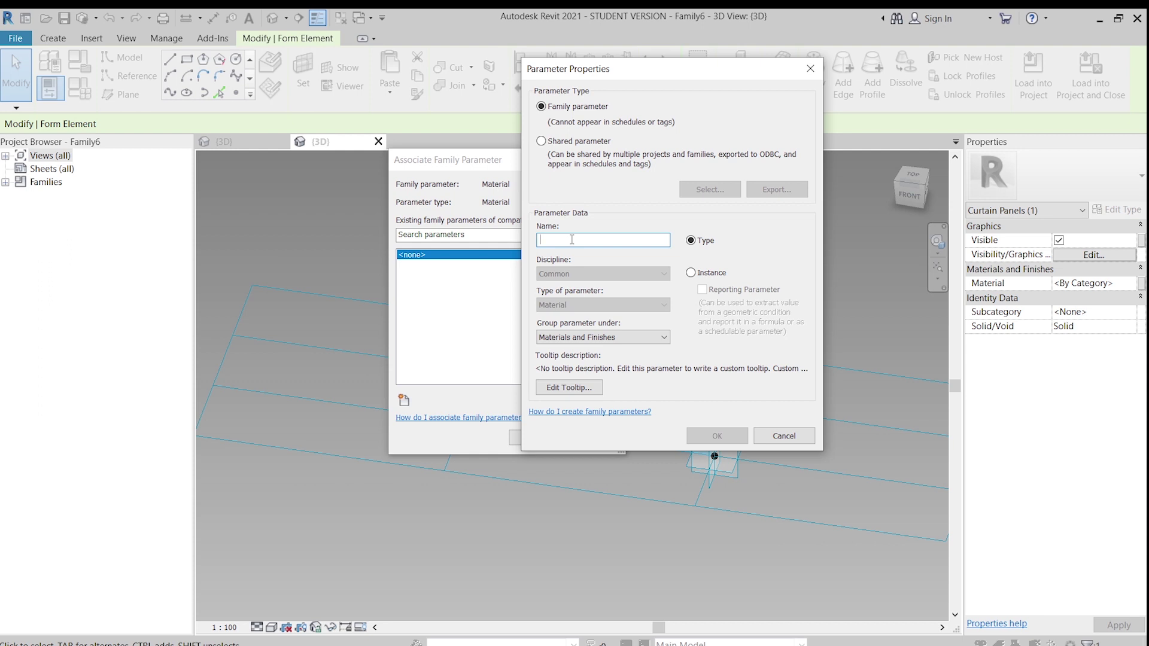
type("M")
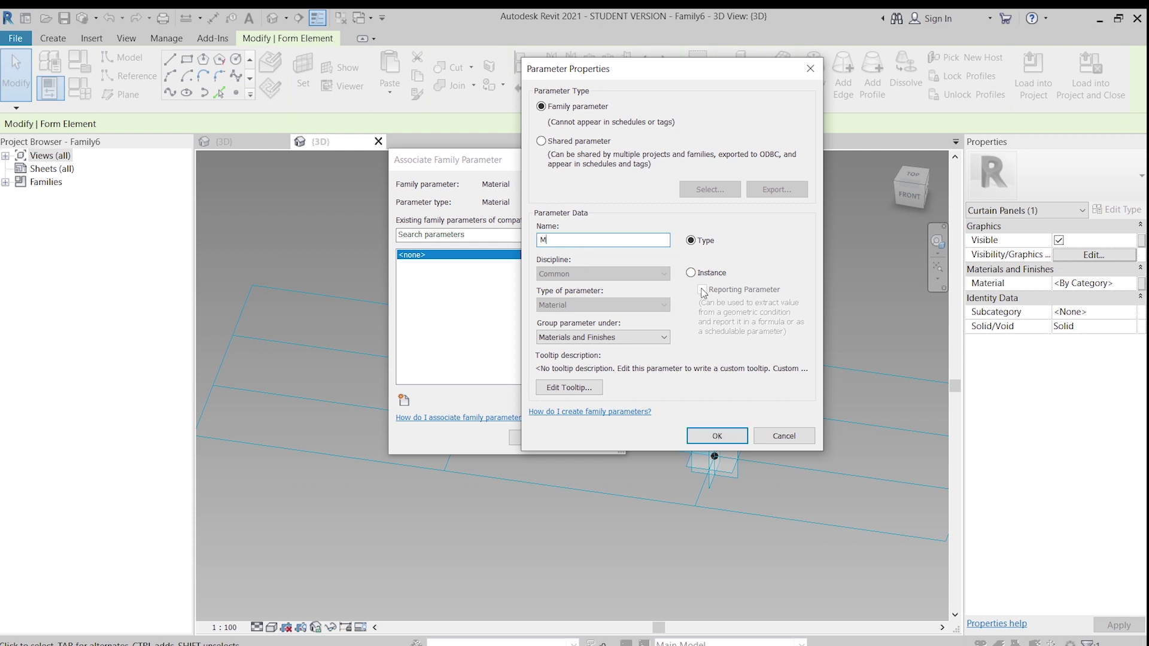
left_click(722, 437)
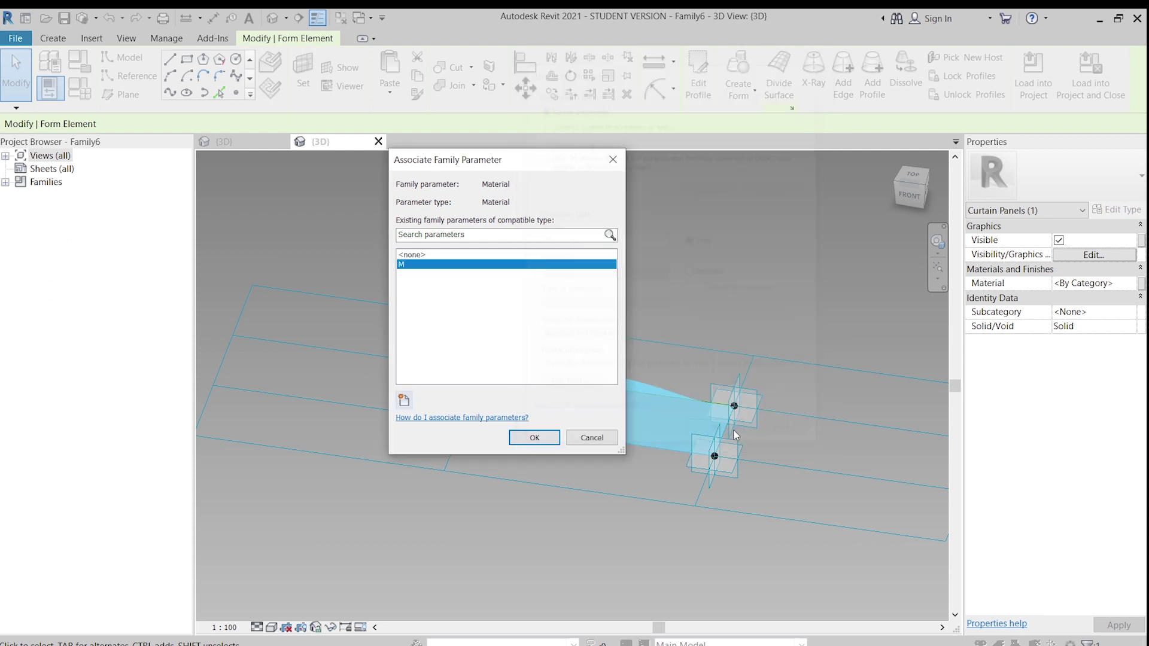
left_click(532, 439)
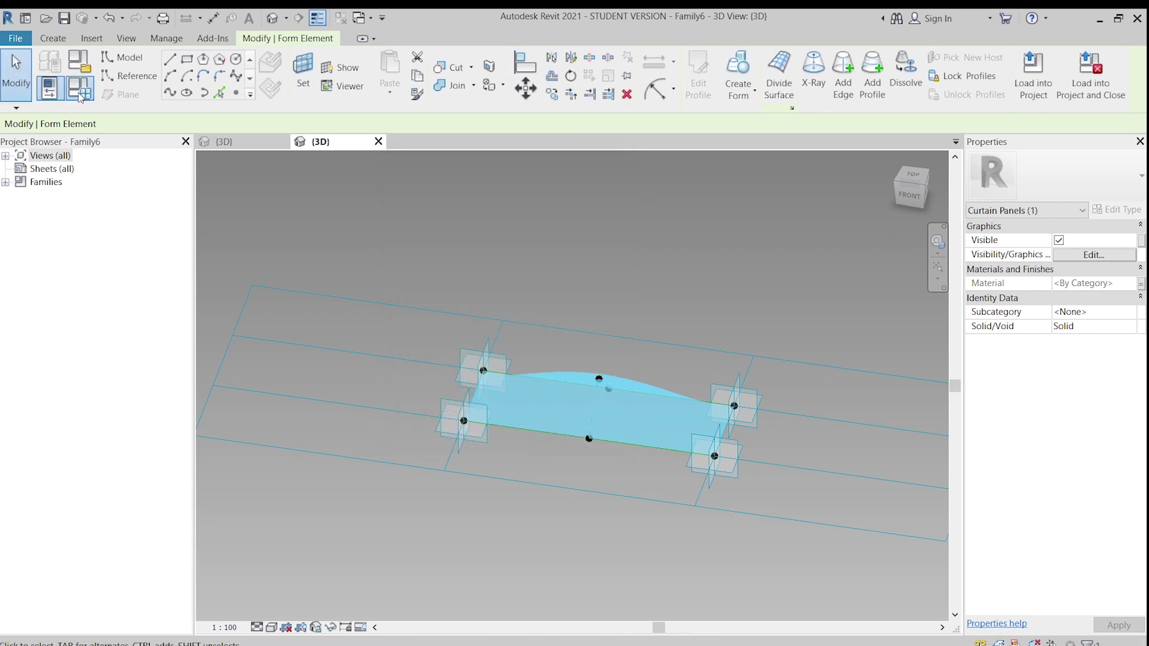
- From parameter M's material browser, create a new material named 'yellow'
left_click(80, 90)
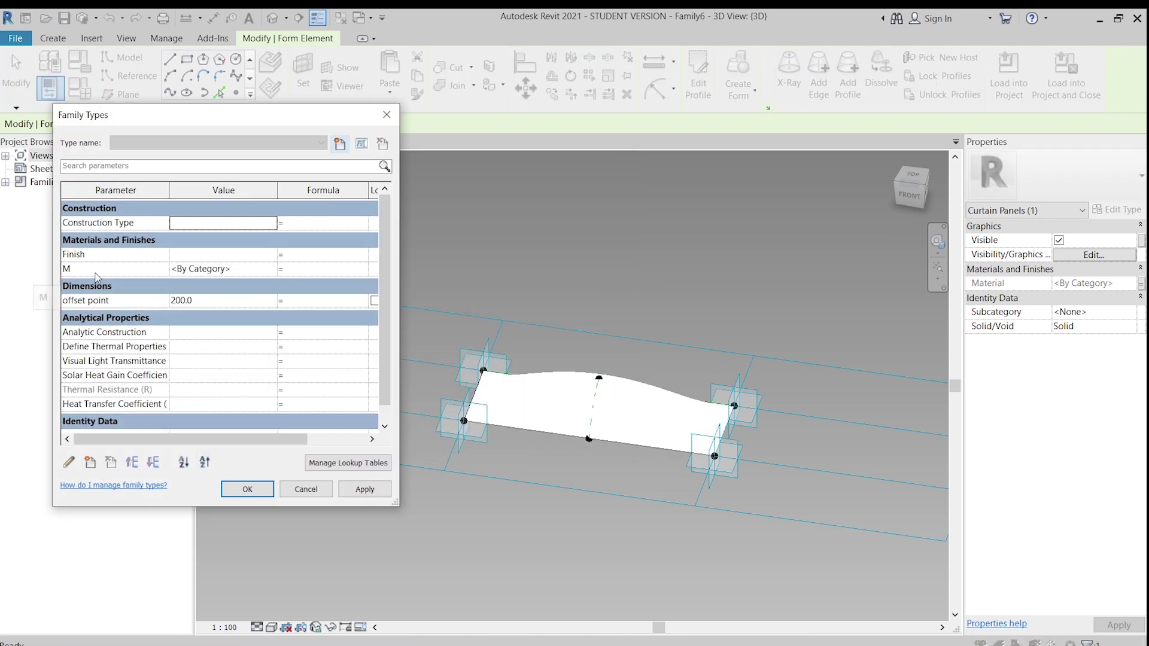
left_click(277, 273)
left_click(275, 270)
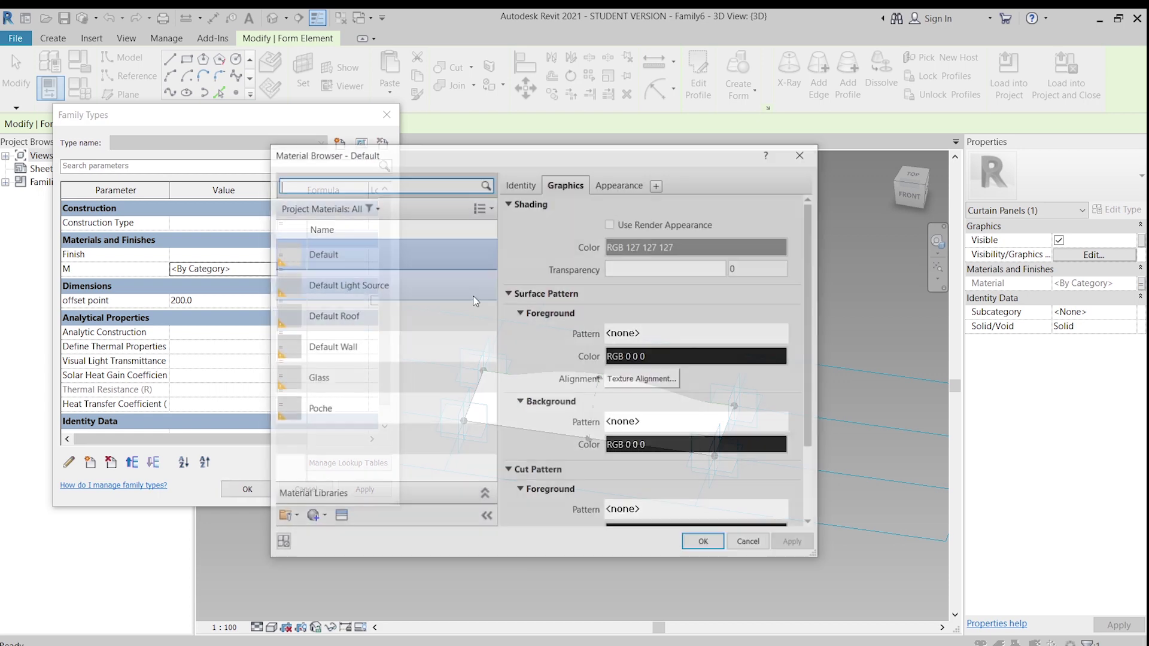
left_click(311, 518)
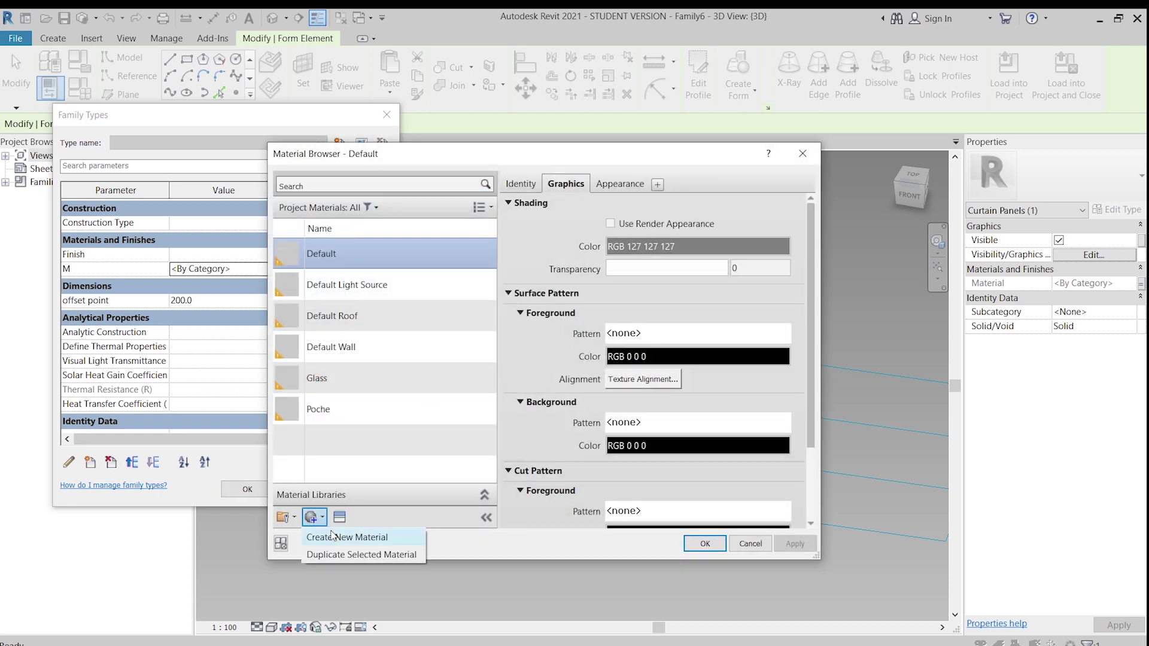
left_click(333, 536)
right_click(352, 315)
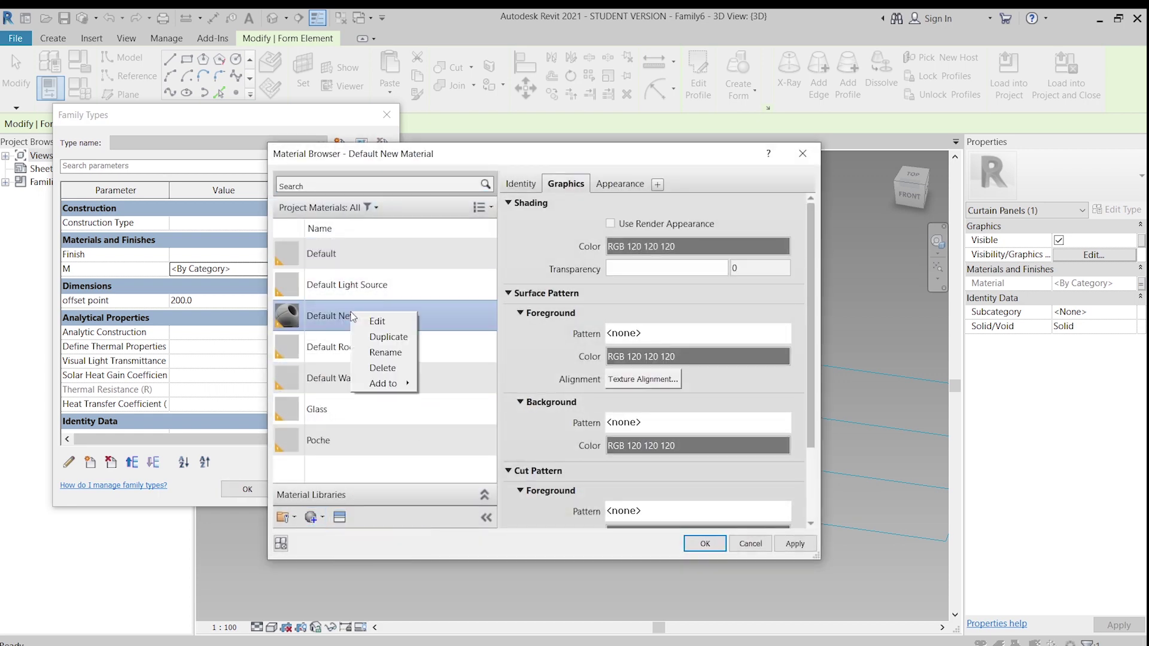
left_click(383, 352)
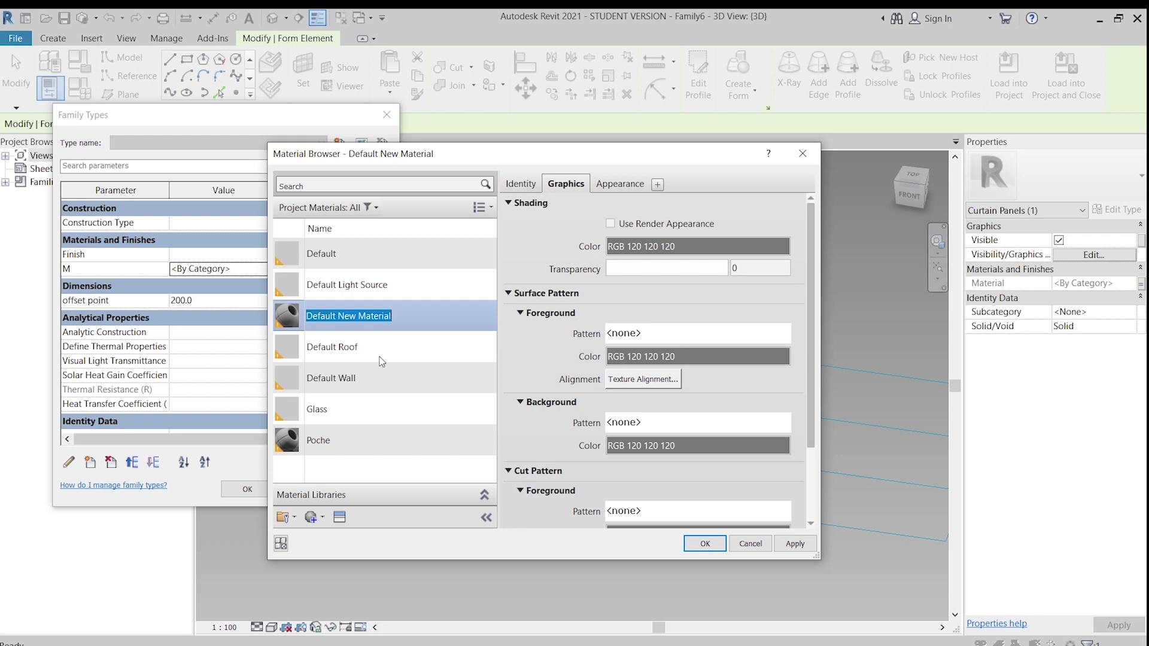
type("pi")
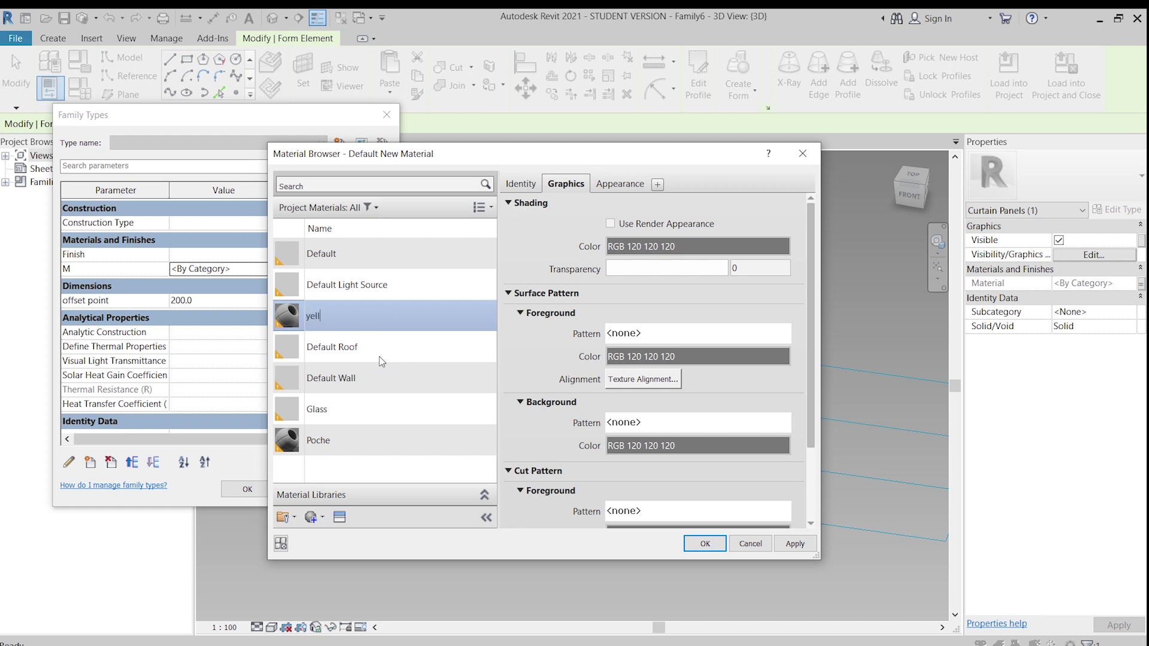
type("ow")
key("Return")
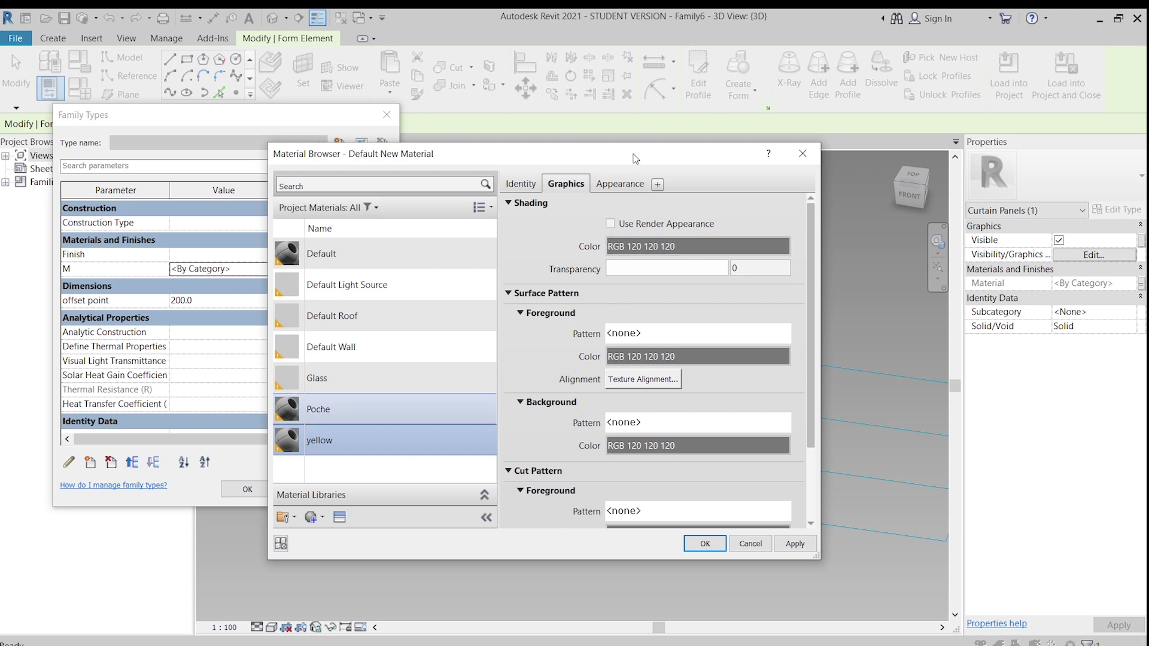
- Give the yellow material a light yellow appearance colour and assign it to M
left_click(629, 184)
scroll(735, 364, "down", 2)
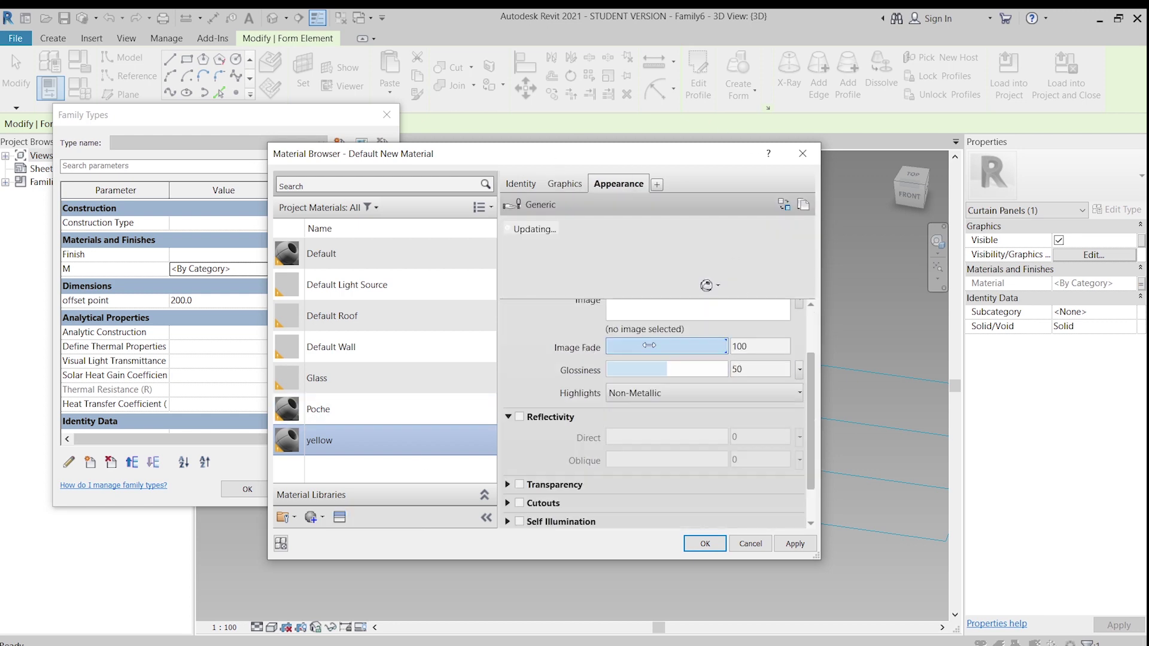
scroll(678, 360, "up", 2)
left_click(683, 348)
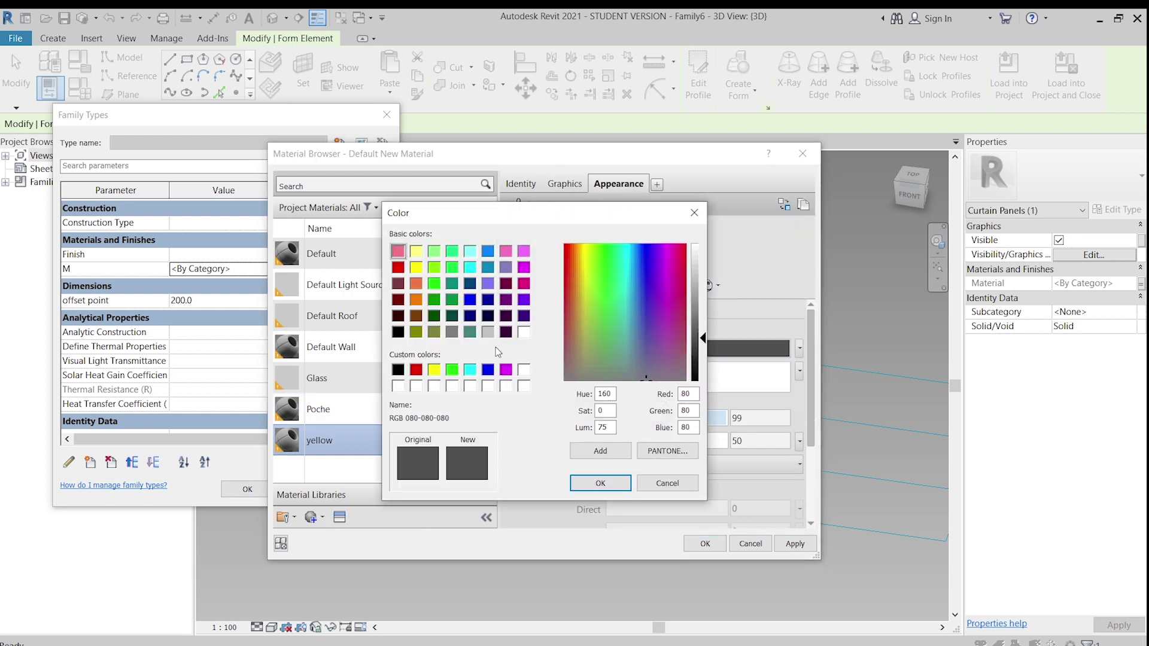
left_click(416, 251)
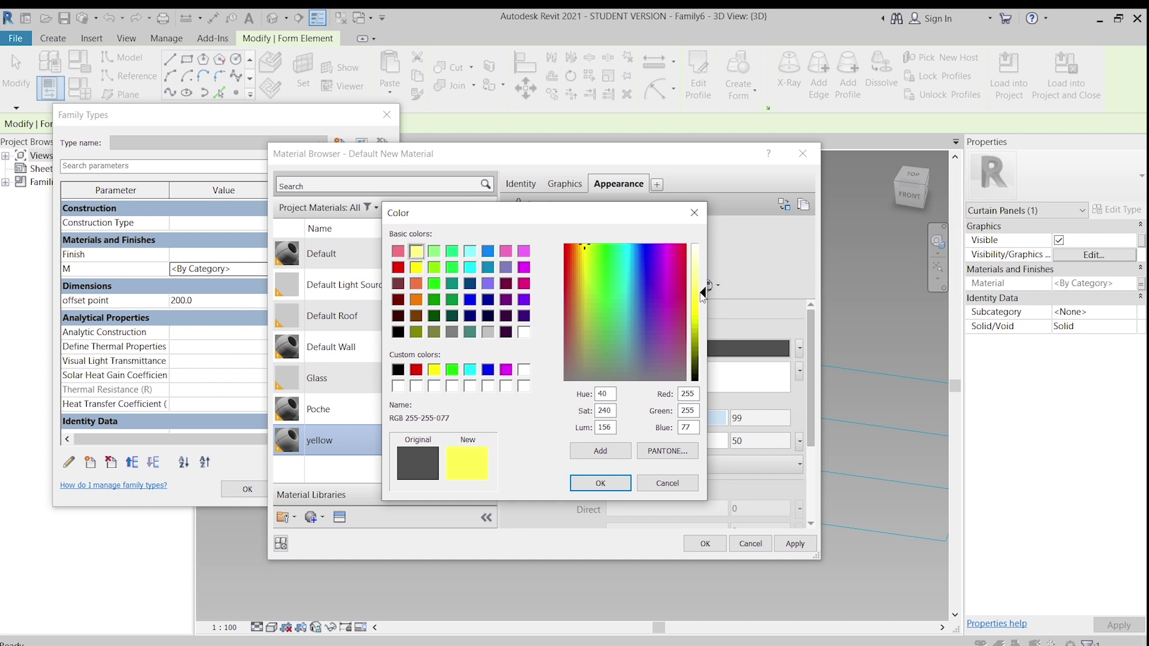
left_click(600, 484)
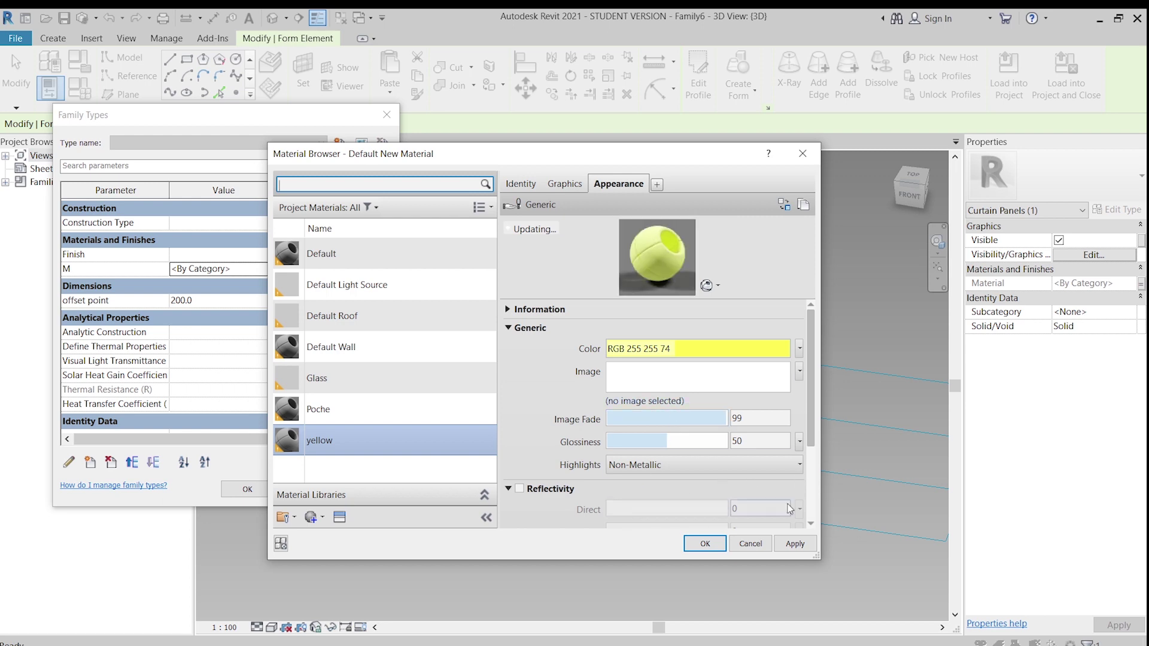
left_click(794, 544)
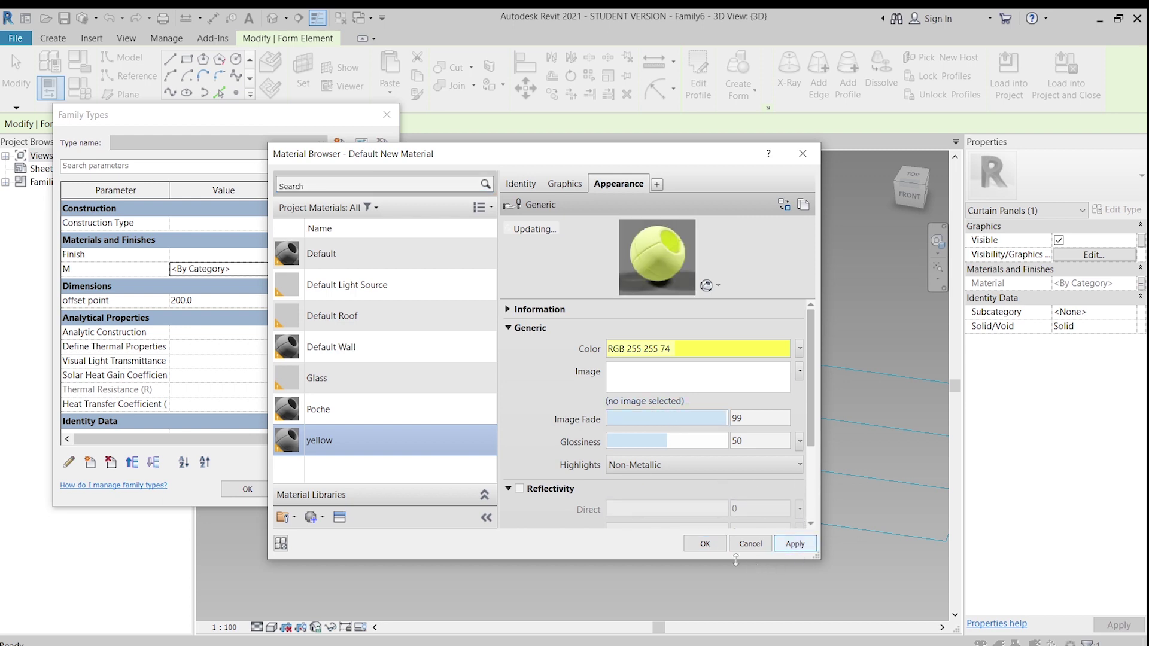
left_click(705, 544)
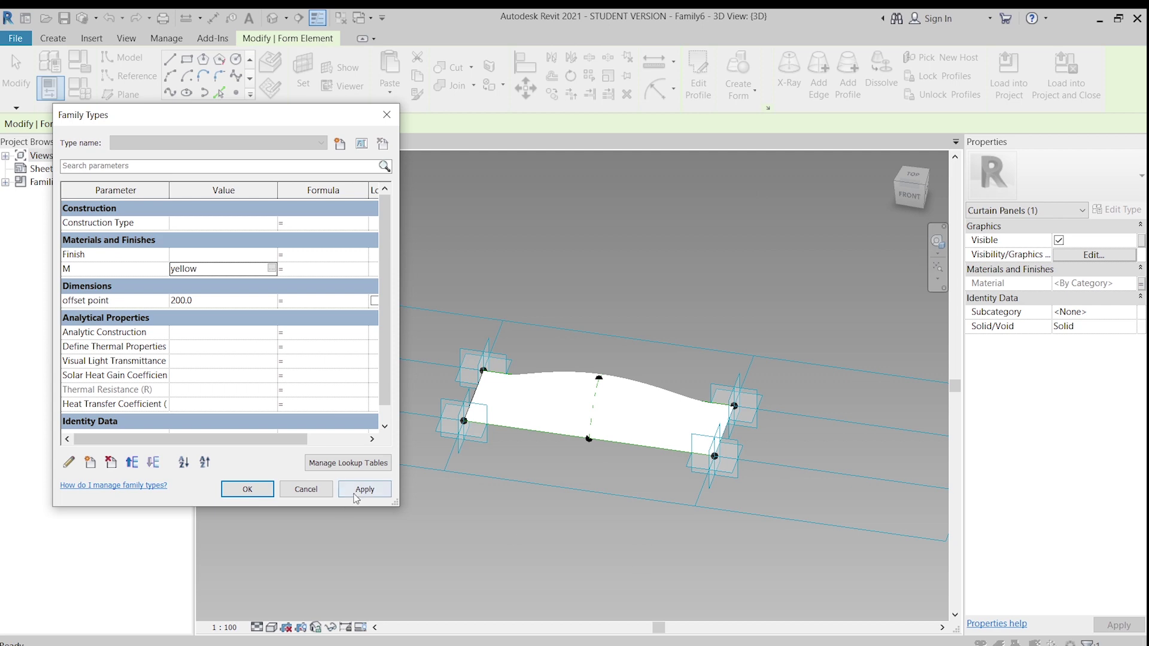
left_click(359, 489)
left_click(244, 489)
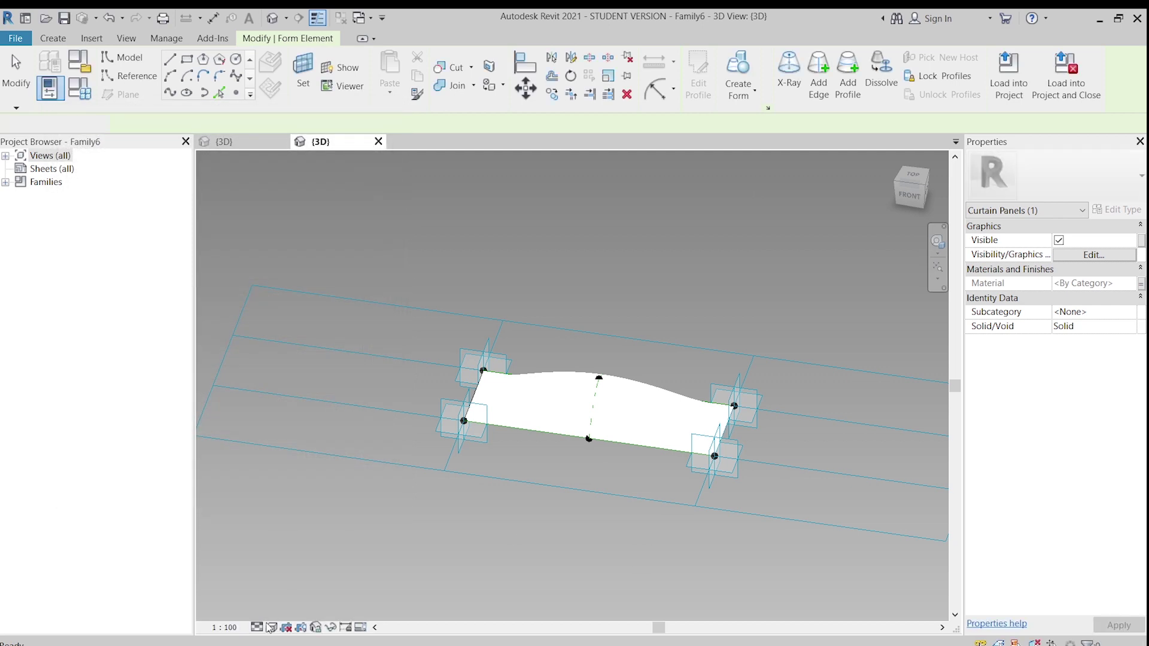
- Preview the yellow surface in Realistic style, then switch the view to Shaded
key("Escape")
left_click(270, 626)
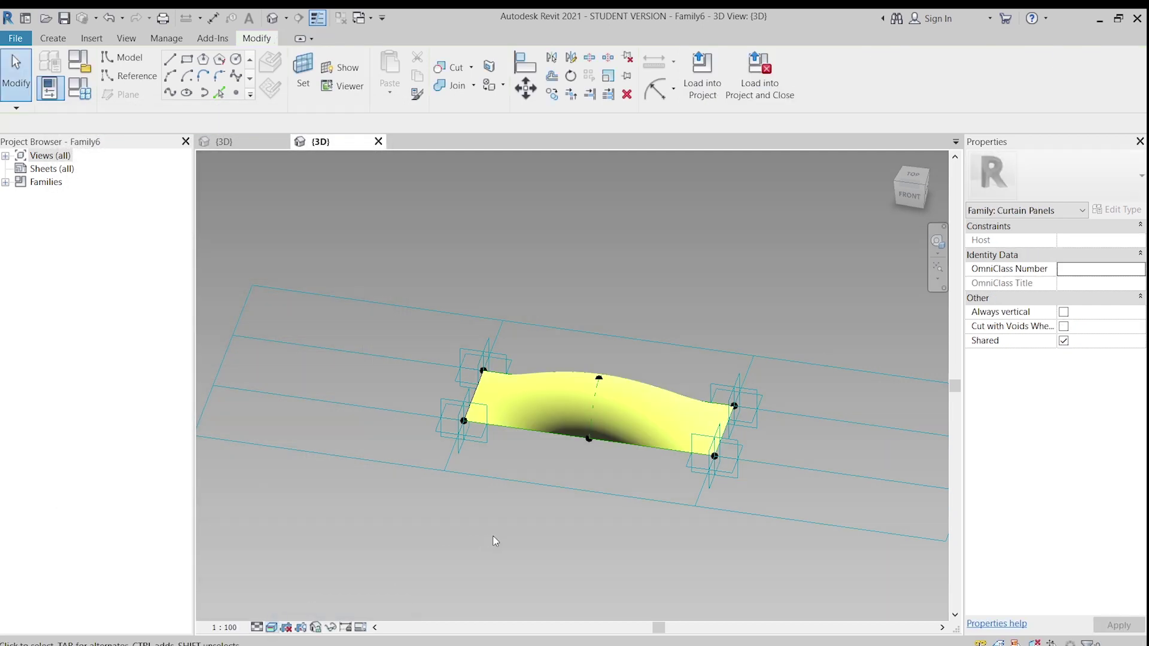
mouse_move(493, 541)
middle_mouse_down("shift")
mouse_move(616, 531)
mouse_move(503, 547)
mouse_move(239, 387)
mouse_move(615, 447)
mouse_move(546, 405)
mouse_move(533, 457)
mouse_move(626, 526)
mouse_move(836, 415)
mouse_move(623, 494)
mouse_move(475, 302)
mouse_move(643, 164)
mouse_move(821, 363)
mouse_move(646, 454)
mouse_move(585, 383)
mouse_move(653, 441)
mouse_move(796, 474)
mouse_move(526, 313)
mouse_move(649, 499)
mouse_move(584, 493)
middle_mouse_up("shift")
scroll(636, 385, "down", 4)
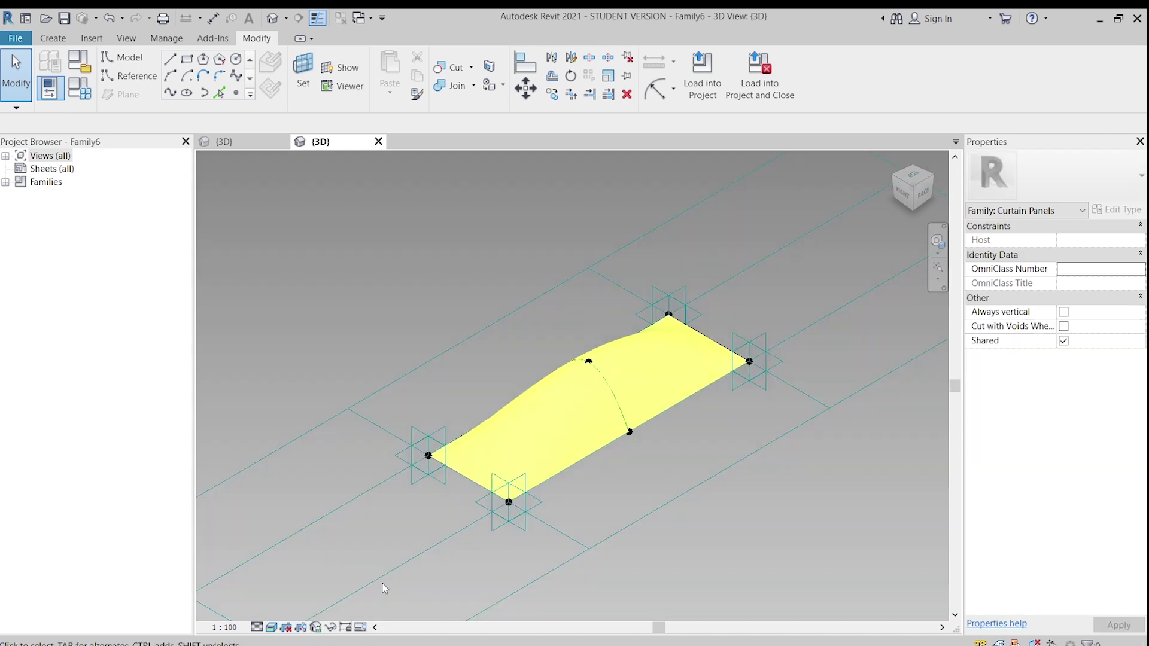
left_click(272, 625)
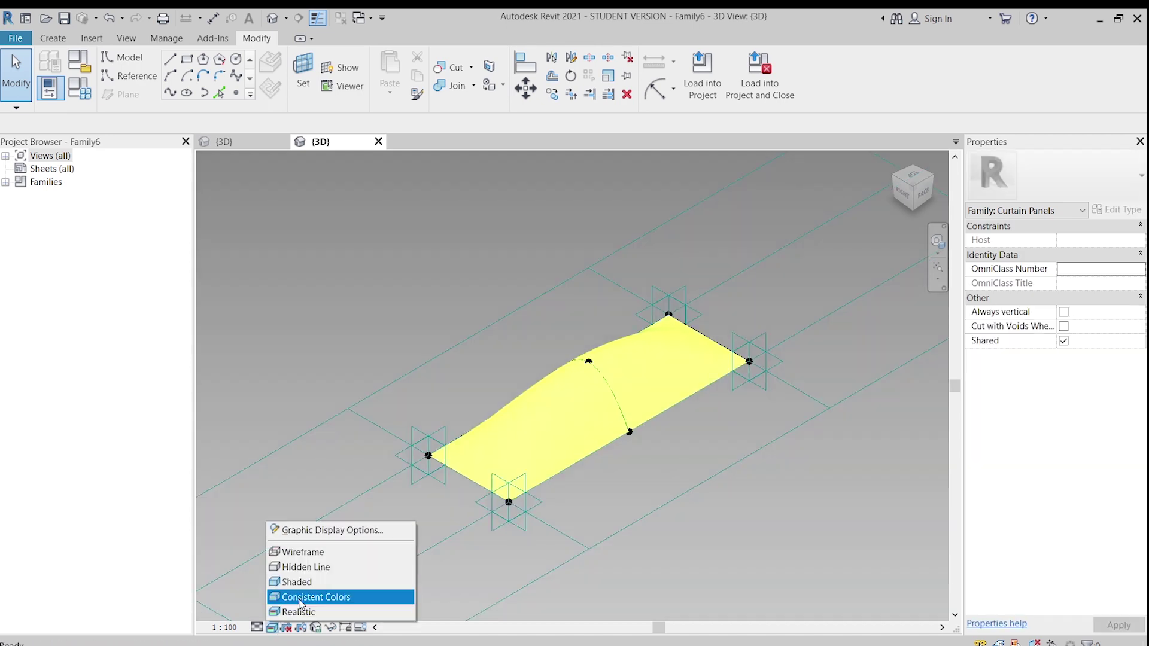
left_click(301, 596)
scroll(628, 538, "down", 3)
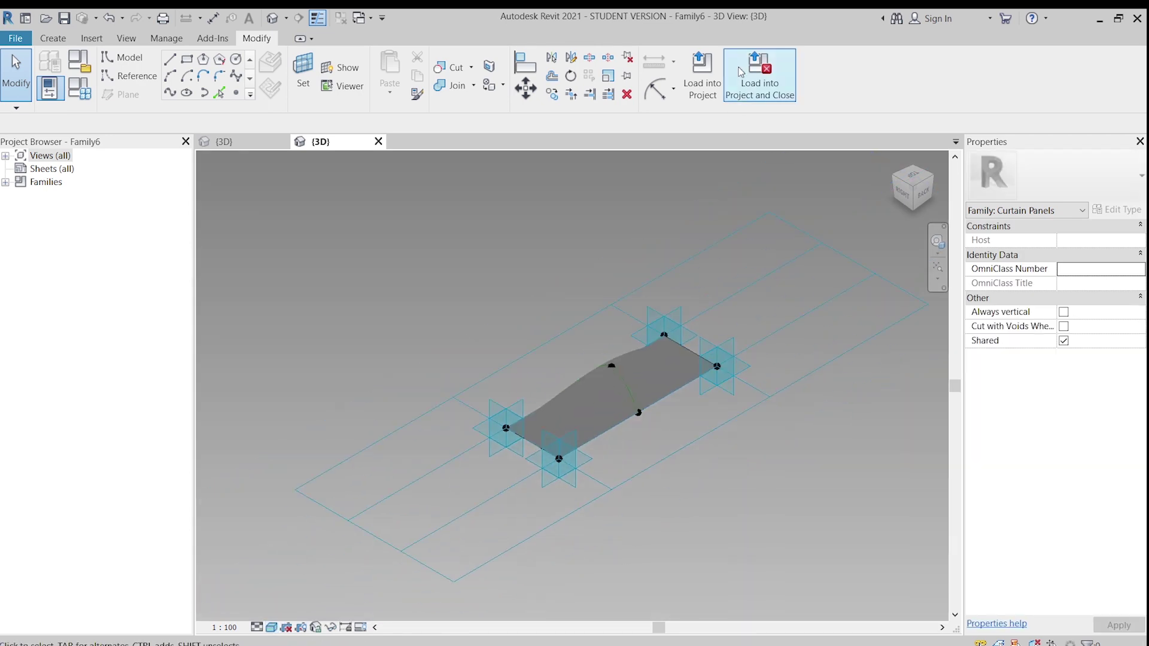
- Load Family6 into Family5 and apply it as the divided curved surface's panel pattern
left_click(702, 76)
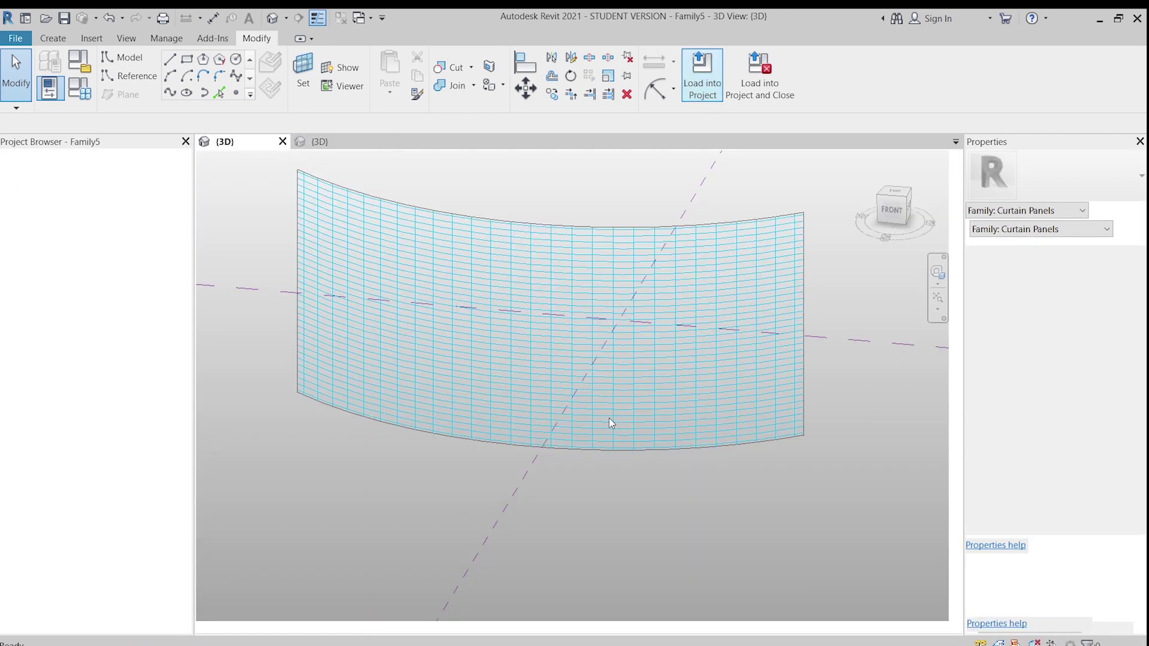
left_click(611, 422)
scroll(679, 500, "down", 2)
mouse_move(751, 526)
middle_mouse_down("shift")
mouse_move(664, 557)
mouse_move(721, 487)
mouse_move(623, 533)
middle_mouse_up("shift")
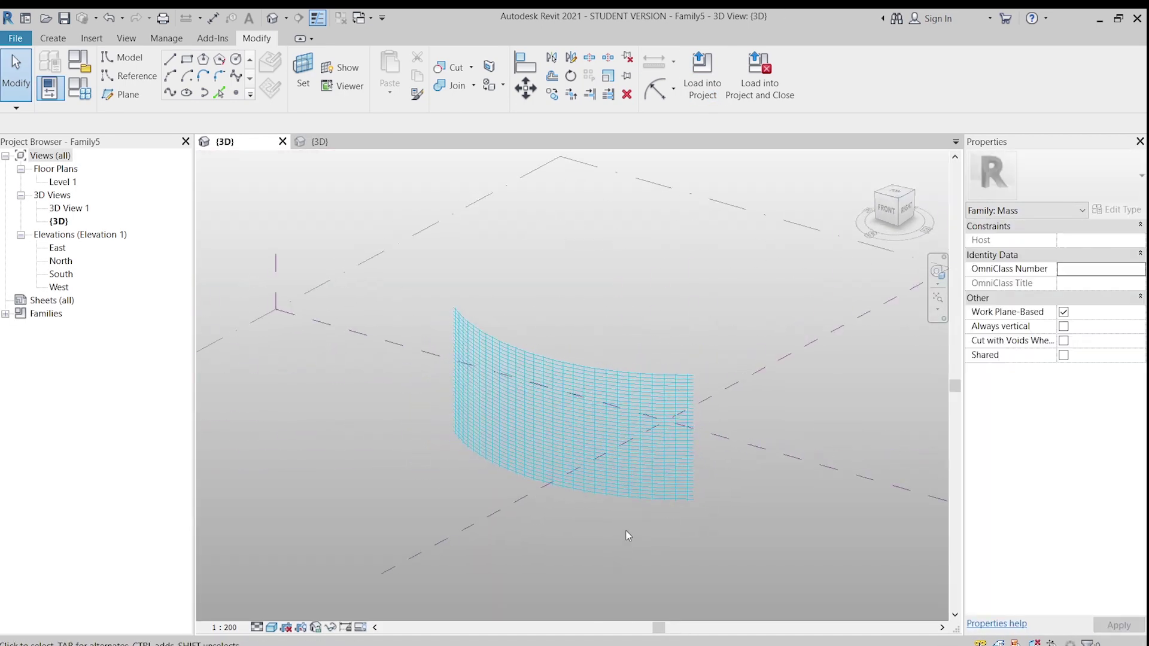
left_click(644, 491)
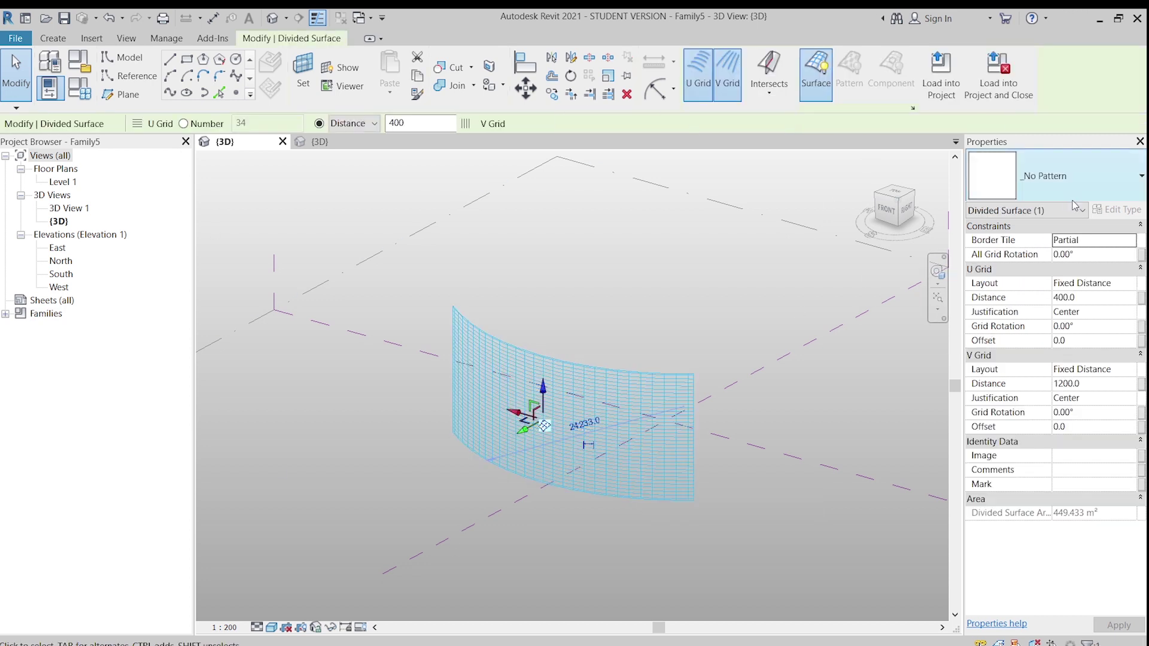
left_click(1114, 192)
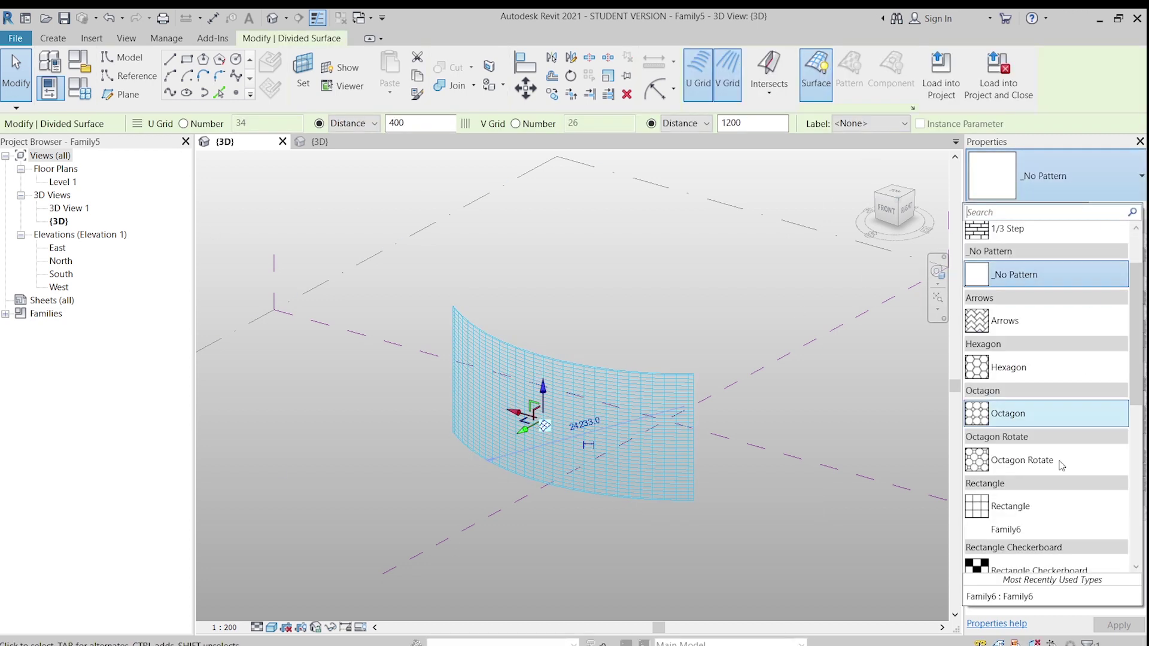
left_click(1024, 531)
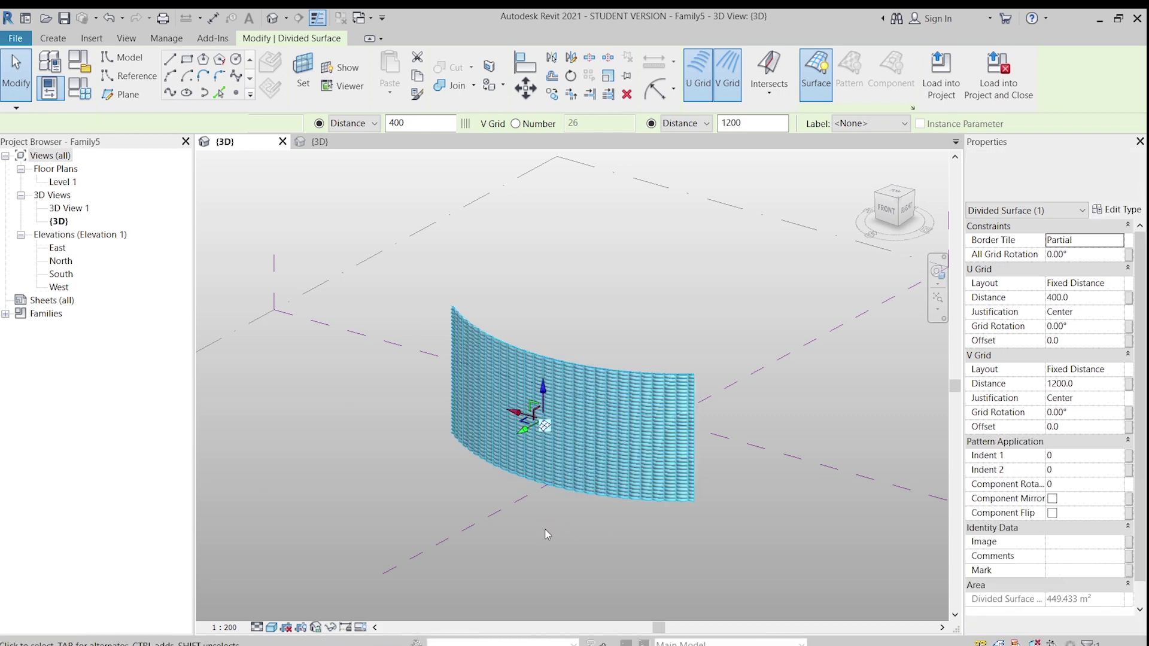
mouse_move(687, 521)
middle_mouse_down("shift")
mouse_move(669, 534)
mouse_move(615, 472)
middle_mouse_up("shift")
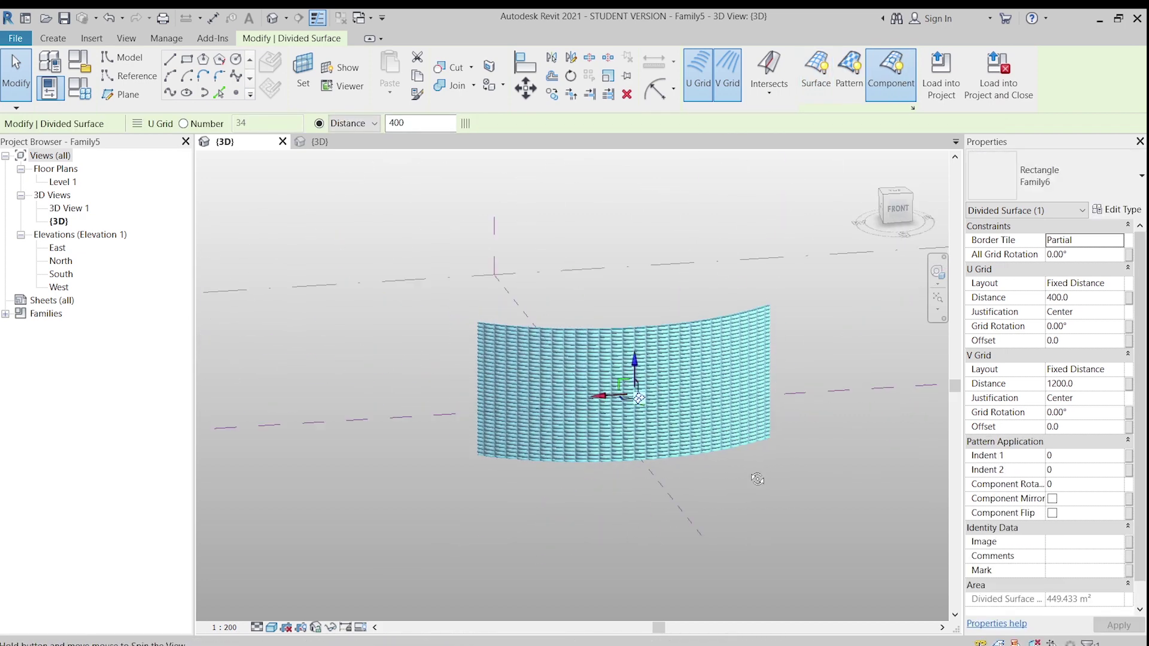
scroll(533, 546, "up", 5)
middle_click_drag(533, 545, 757, 506, "shift")
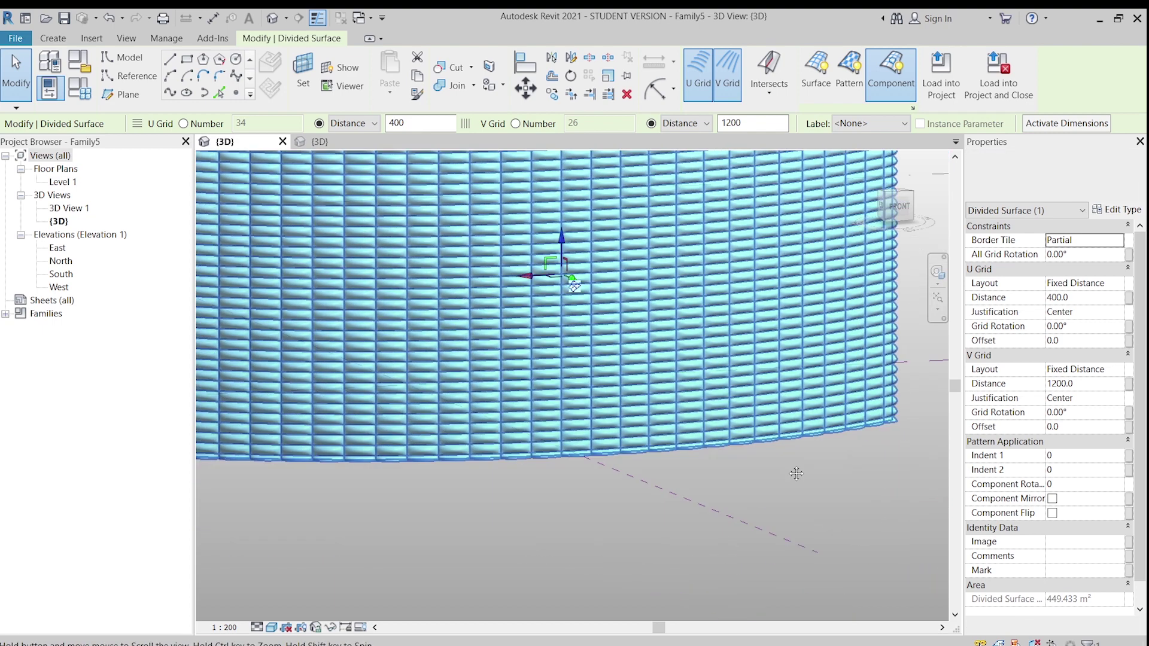
middle_click_drag(757, 506, 682, 534, "shift")
scroll(735, 524, "down", 5)
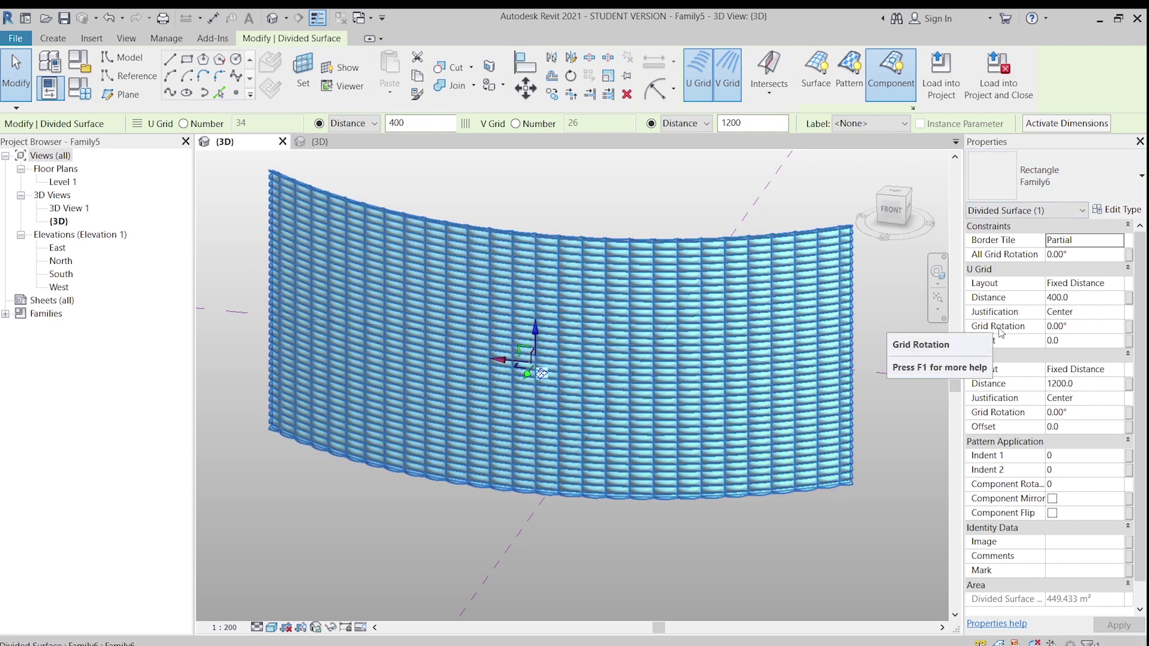
- Set U Grid Rotation and V Grid Rotation to 45° in Properties
left_click(1088, 327)
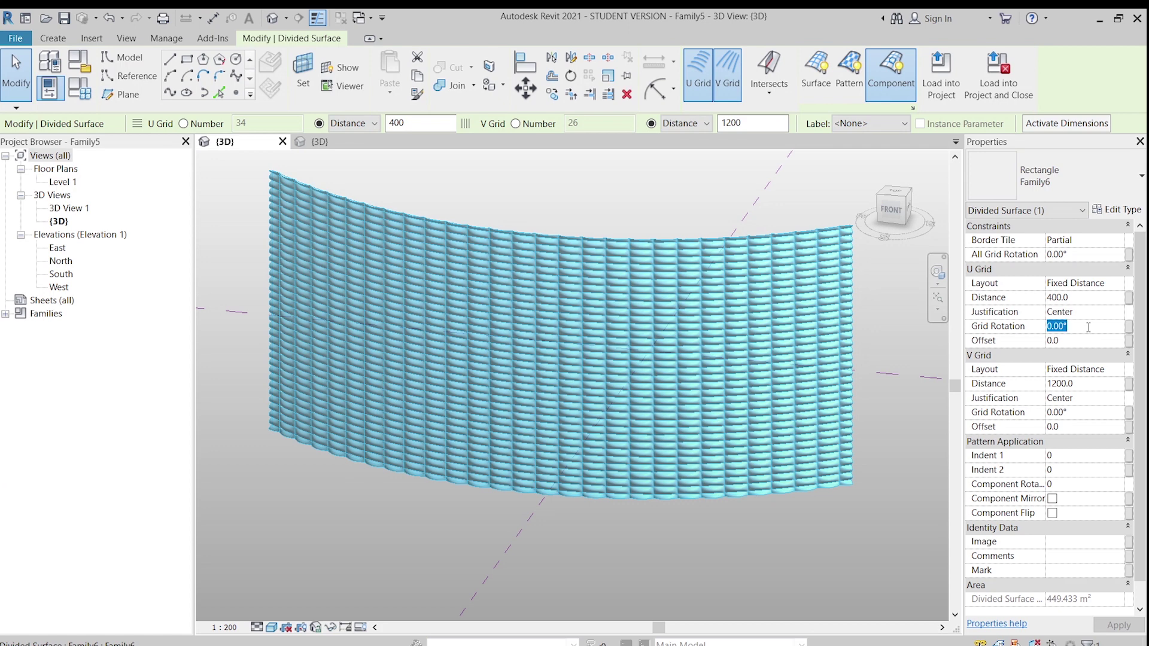
type("45")
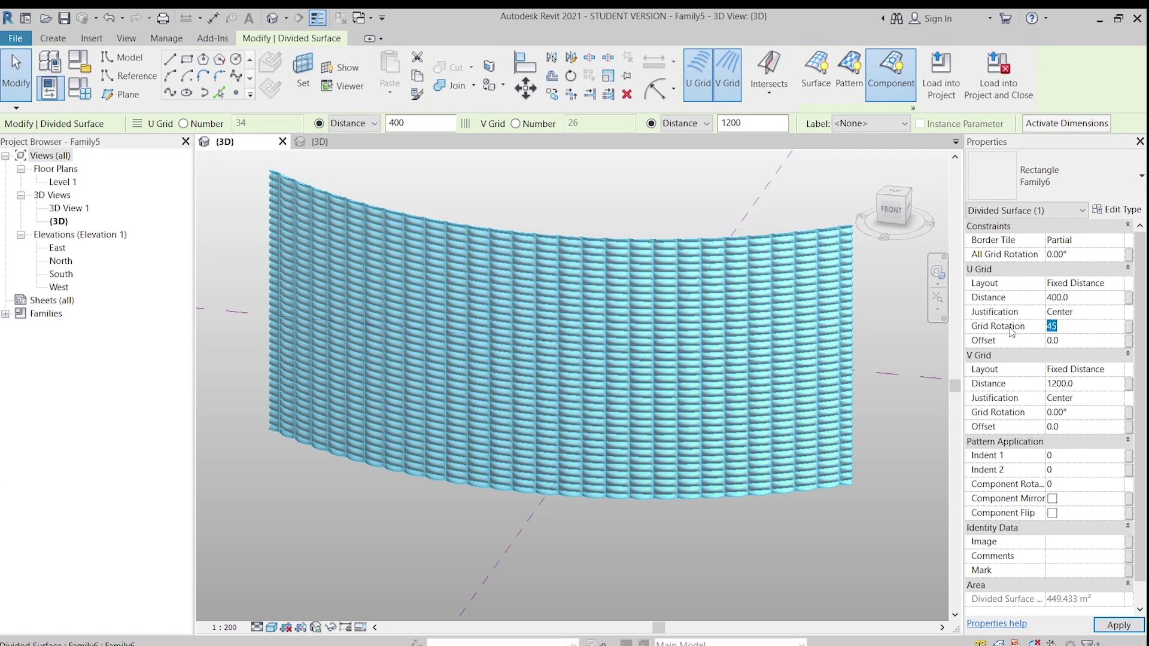
left_click(1085, 411)
type("45")
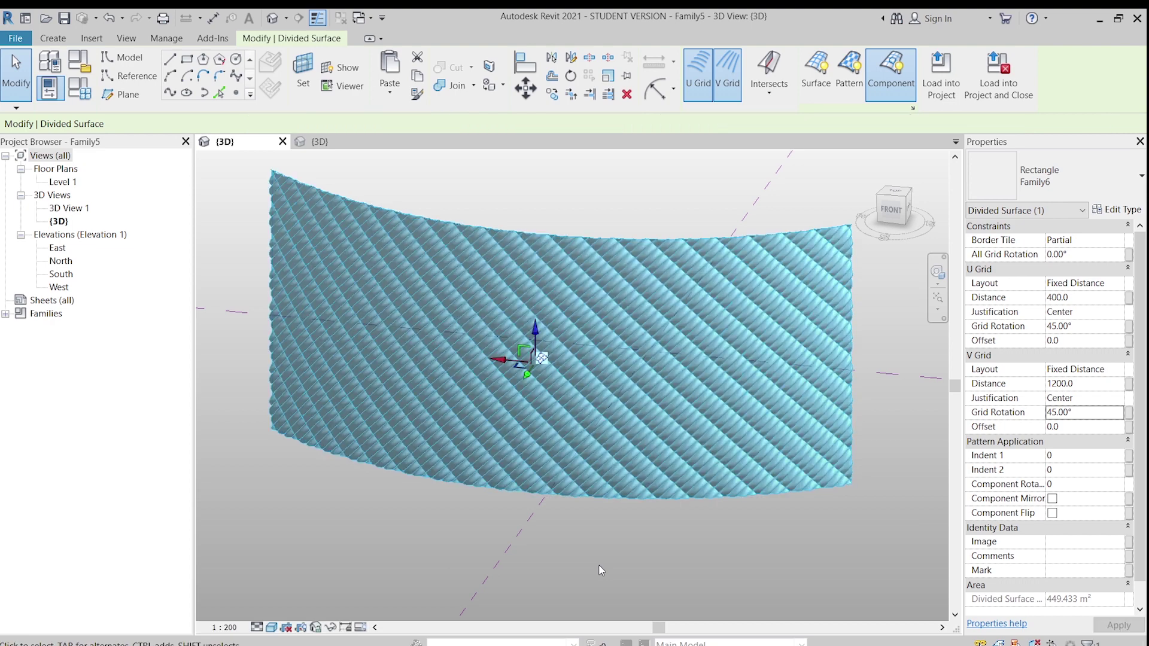
mouse_move(599, 524)
middle_mouse_down("shift")
mouse_move(691, 534)
mouse_move(696, 485)
middle_mouse_up("shift")
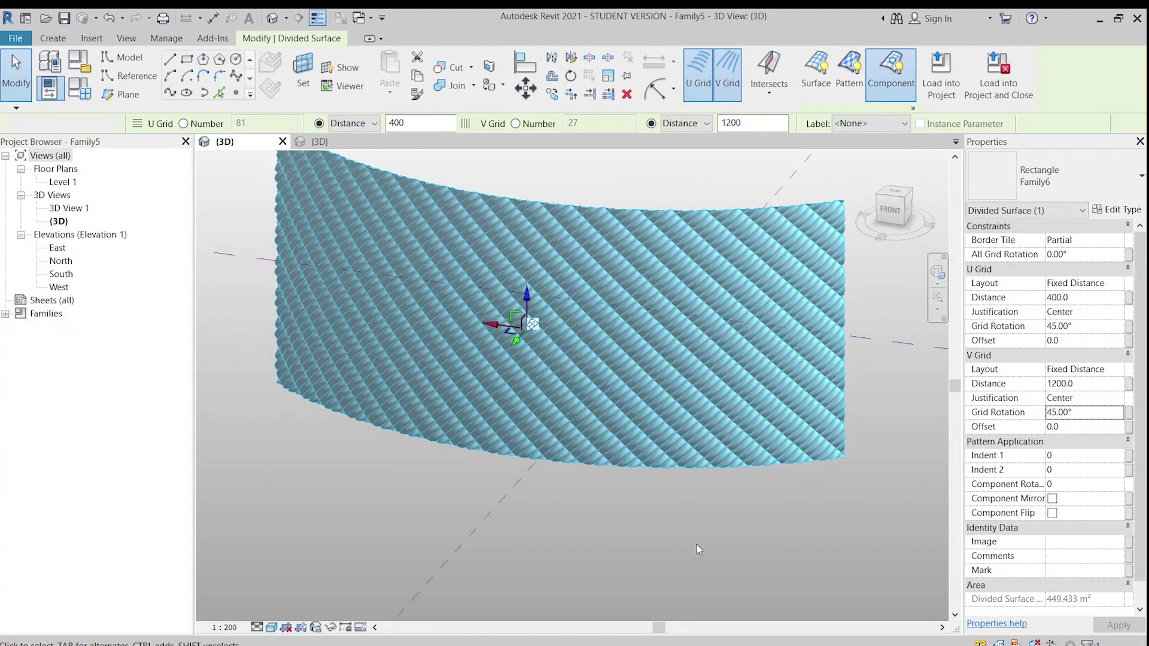
left_click(711, 545)
middle_click_drag(710, 545, 320, 405, "shift")
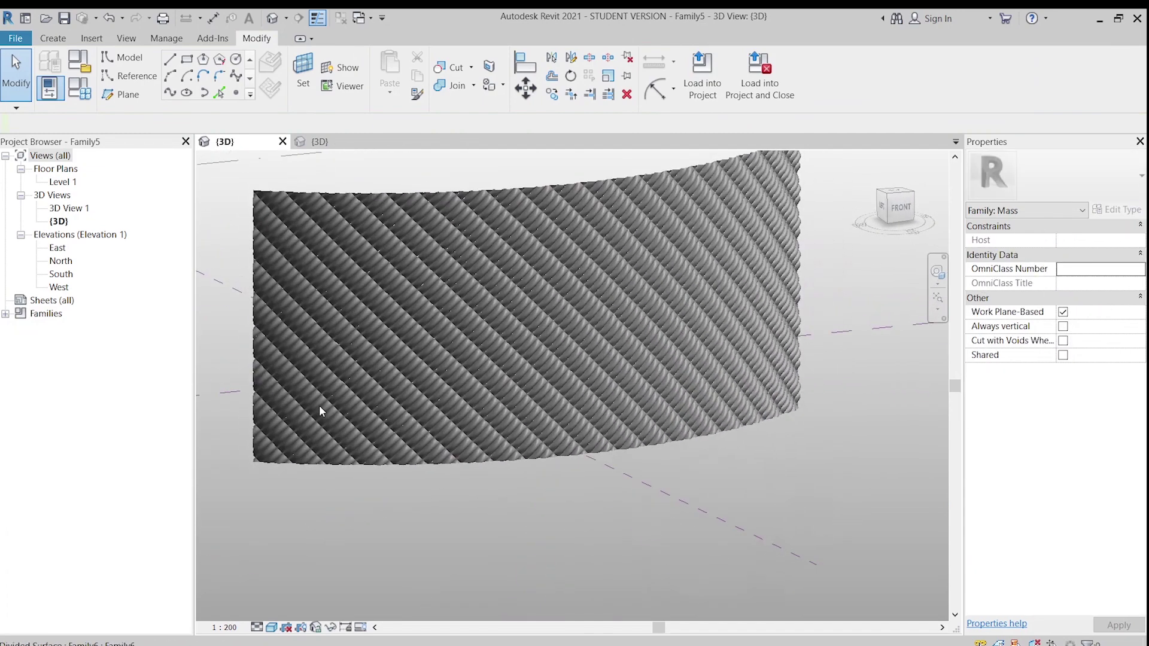
scroll(319, 404, "up", 5)
mouse_move(370, 482)
middle_mouse_down()
mouse_move(434, 409)
mouse_move(480, 487)
middle_mouse_up()
scroll(526, 531, "down", 2)
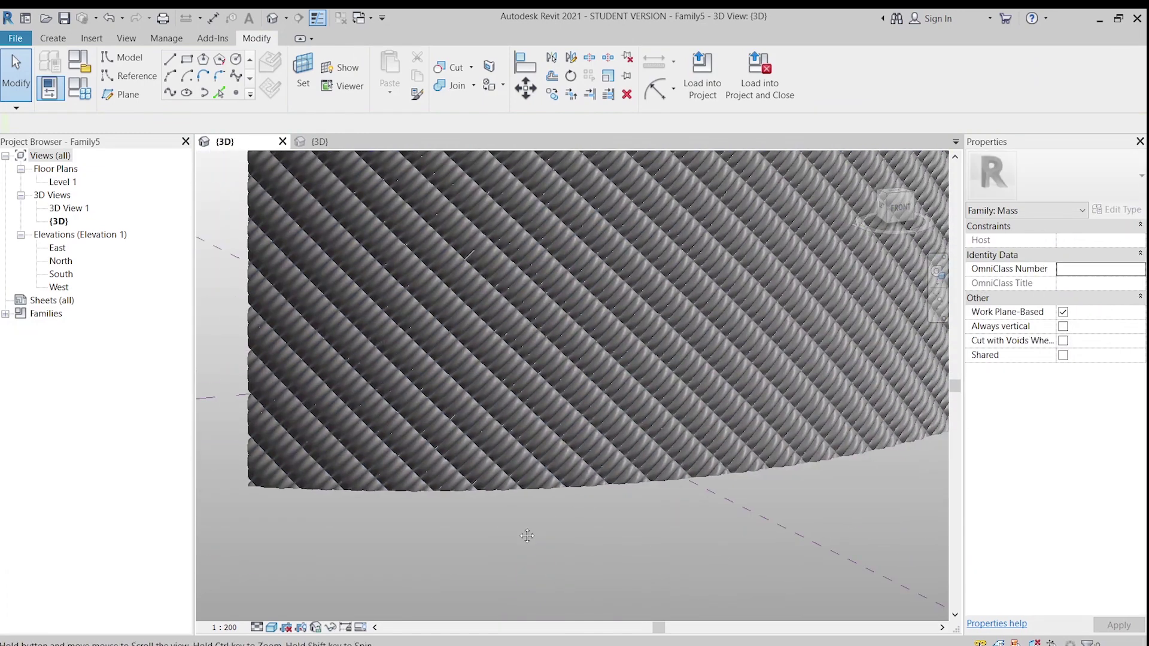
scroll(640, 505, "down", 3)
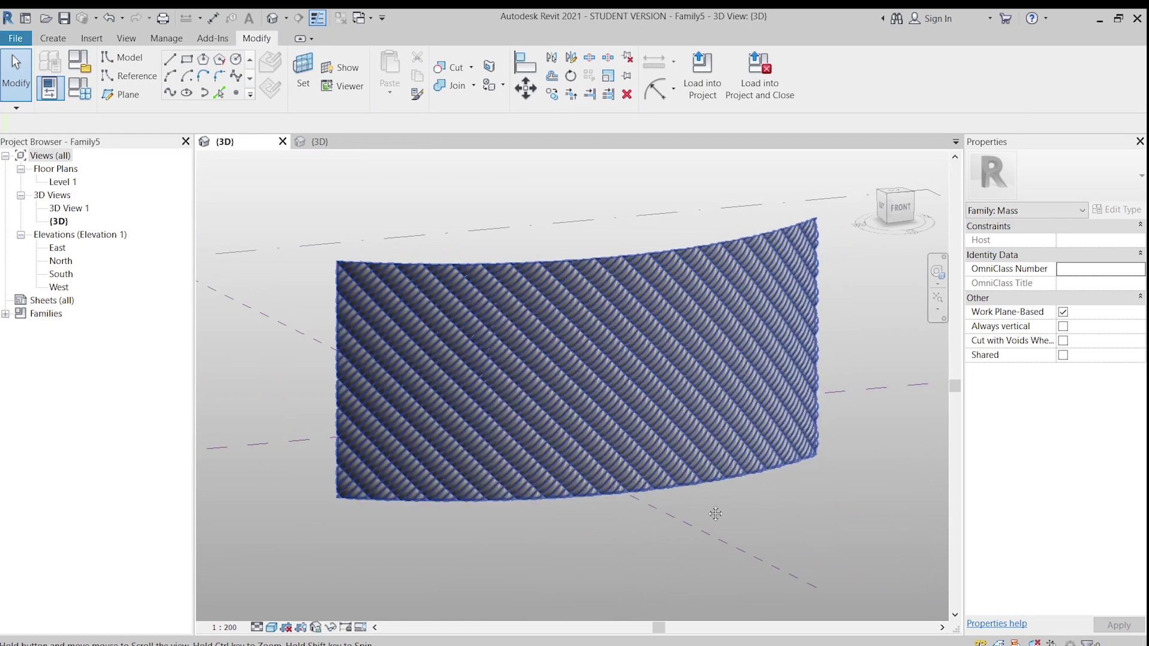
middle_click_drag(757, 526, 503, 521, "shift")
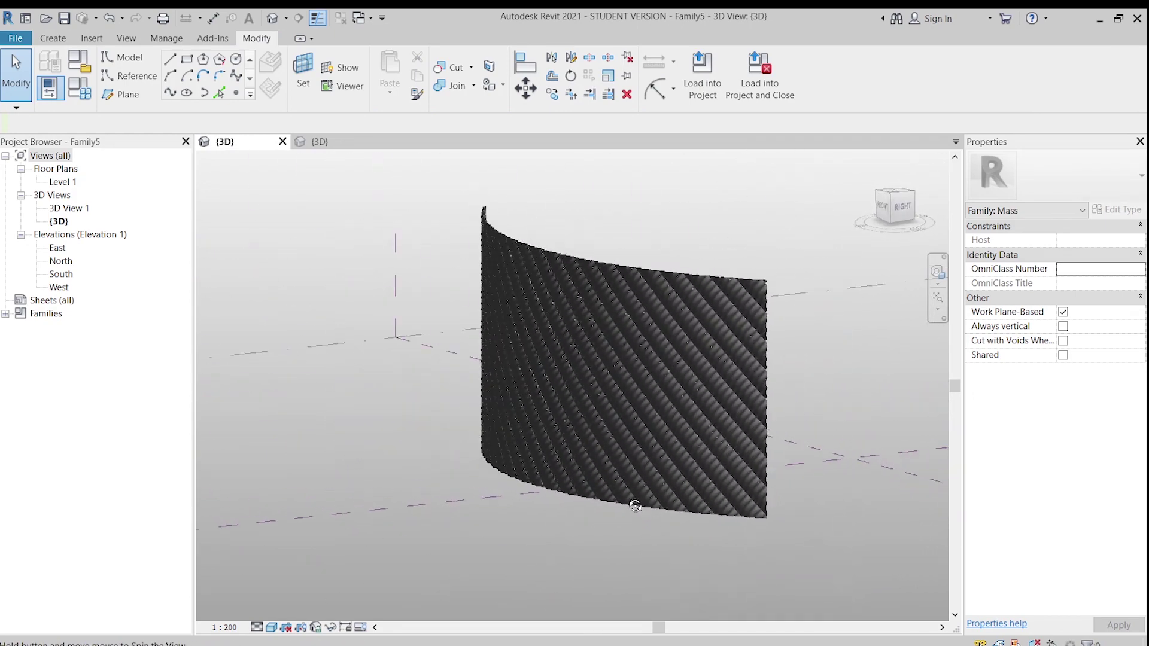
left_click(271, 627)
left_click(304, 567)
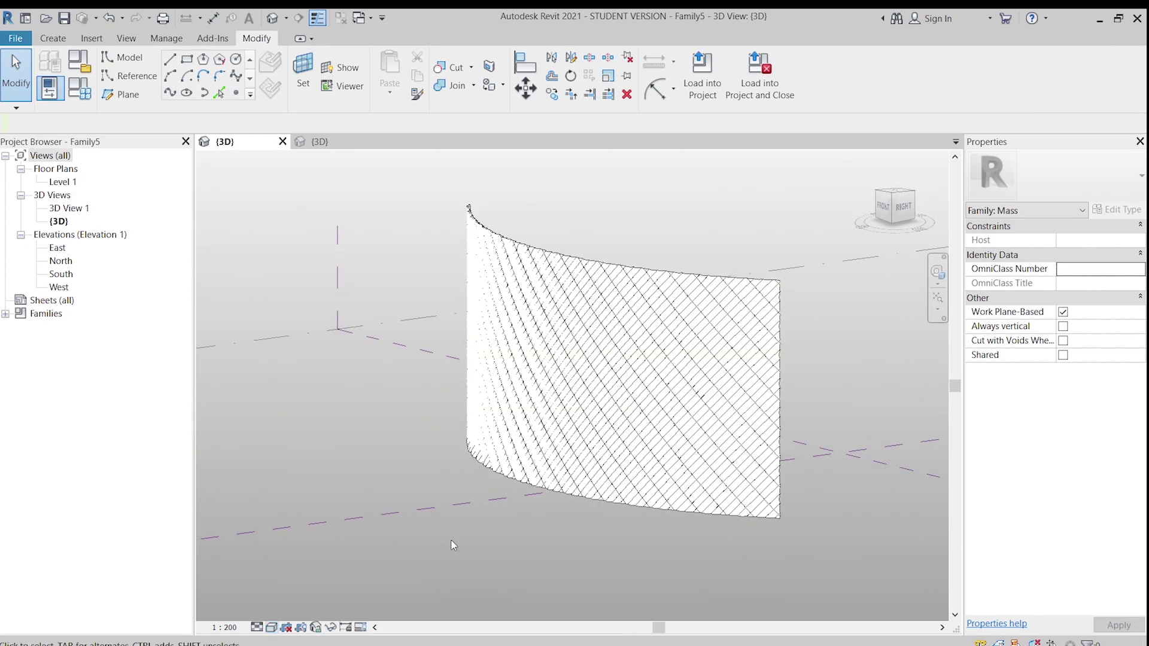
mouse_move(453, 543)
middle_mouse_down("shift")
mouse_move(589, 571)
mouse_move(539, 583)
middle_mouse_up("shift")
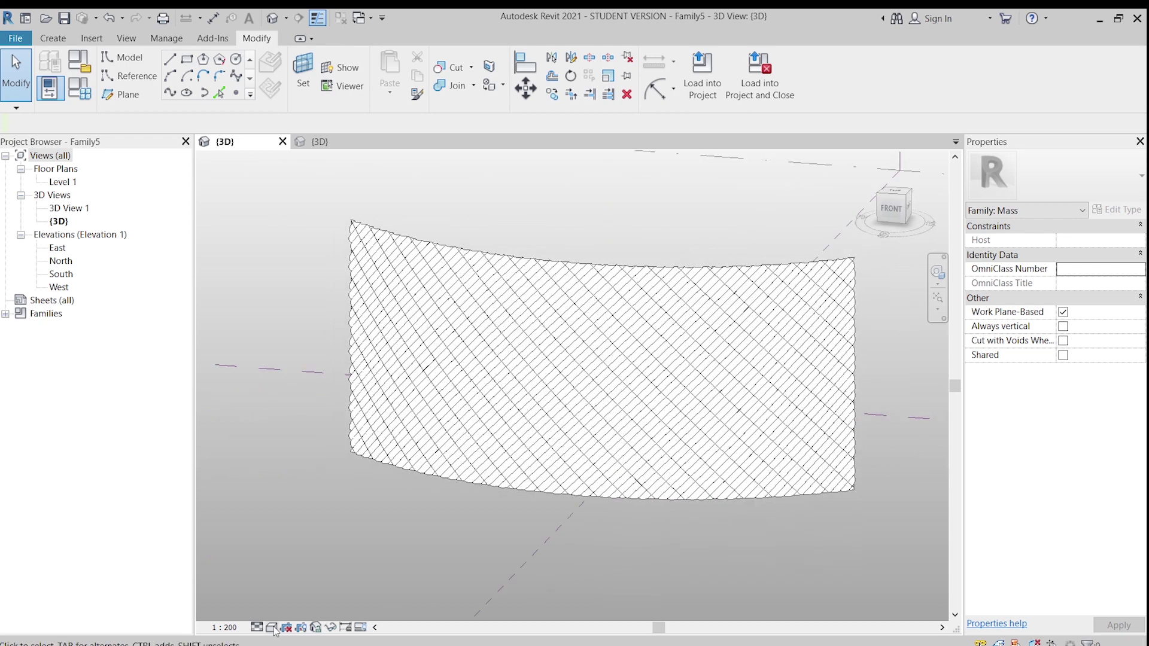
left_click(271, 626)
left_click(310, 597)
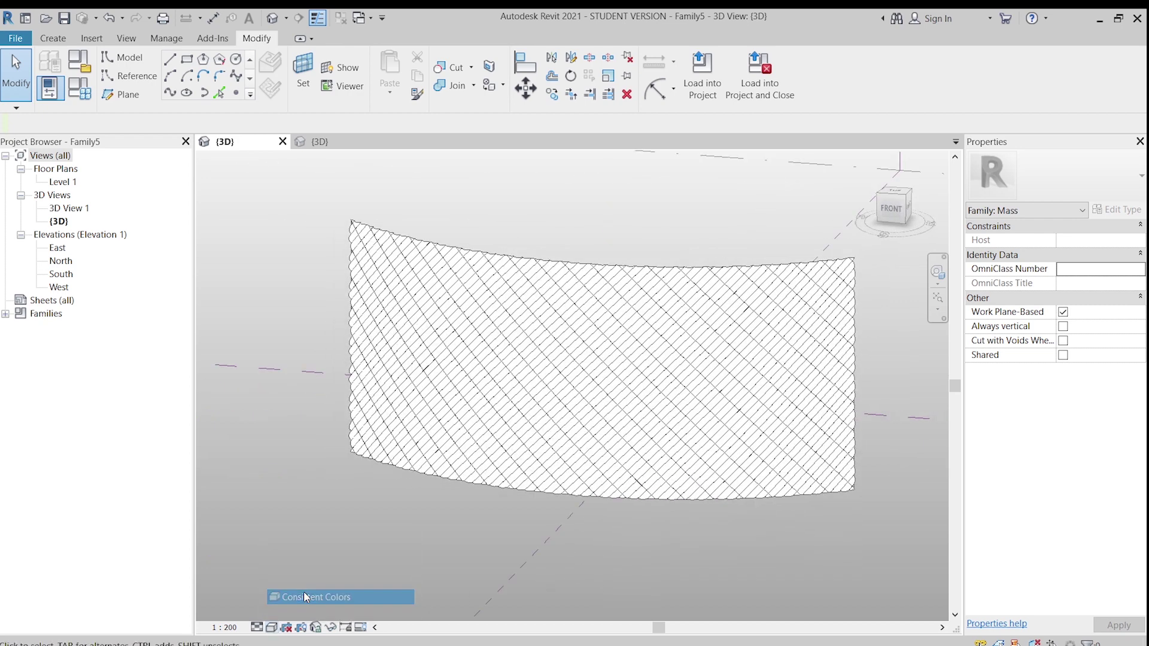
middle_click_drag(682, 569, 565, 602, "shift")
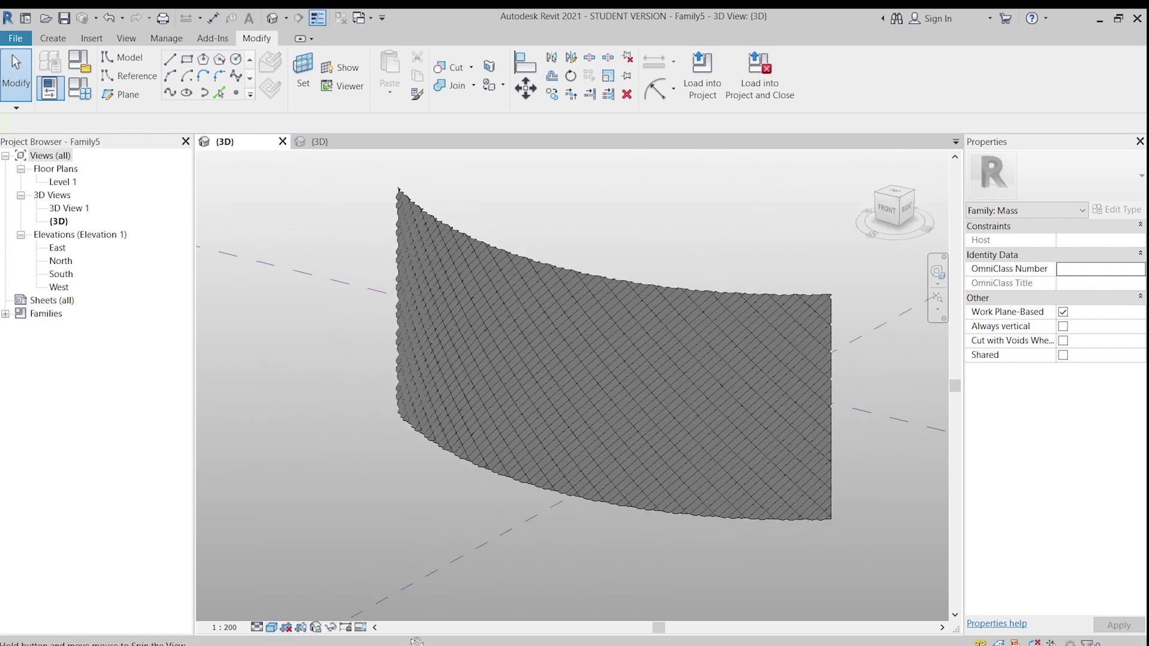
left_click(271, 626)
left_click(288, 589)
middle_click_drag(349, 505, 495, 426, "shift")
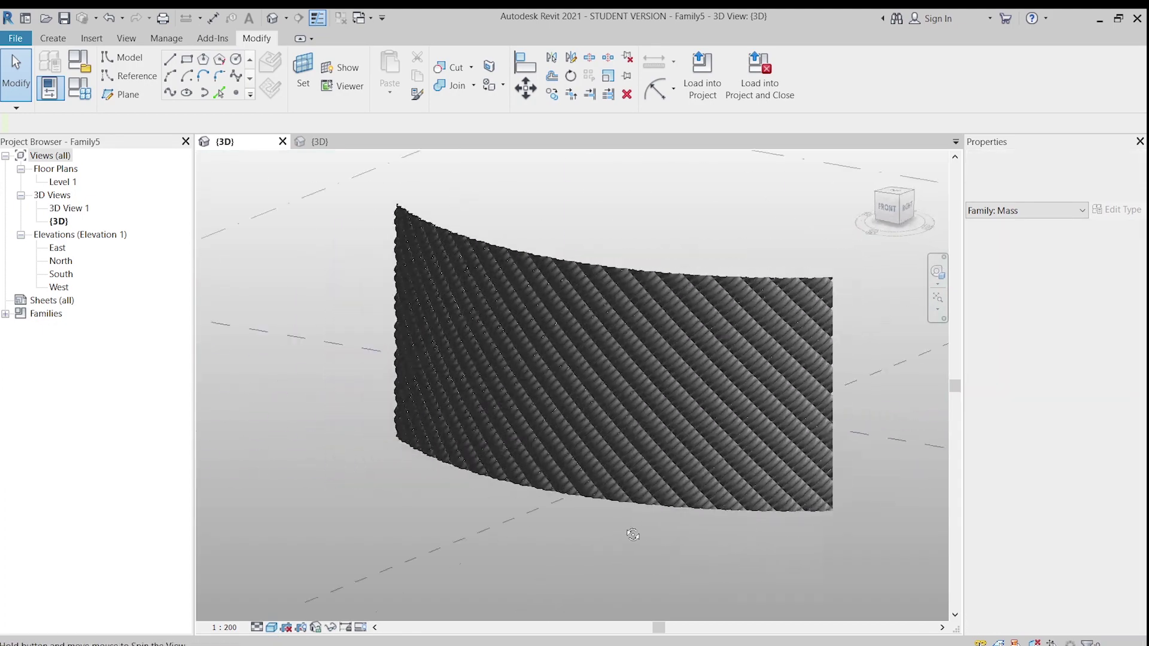
middle_click_drag(495, 426, 729, 539, "shift")
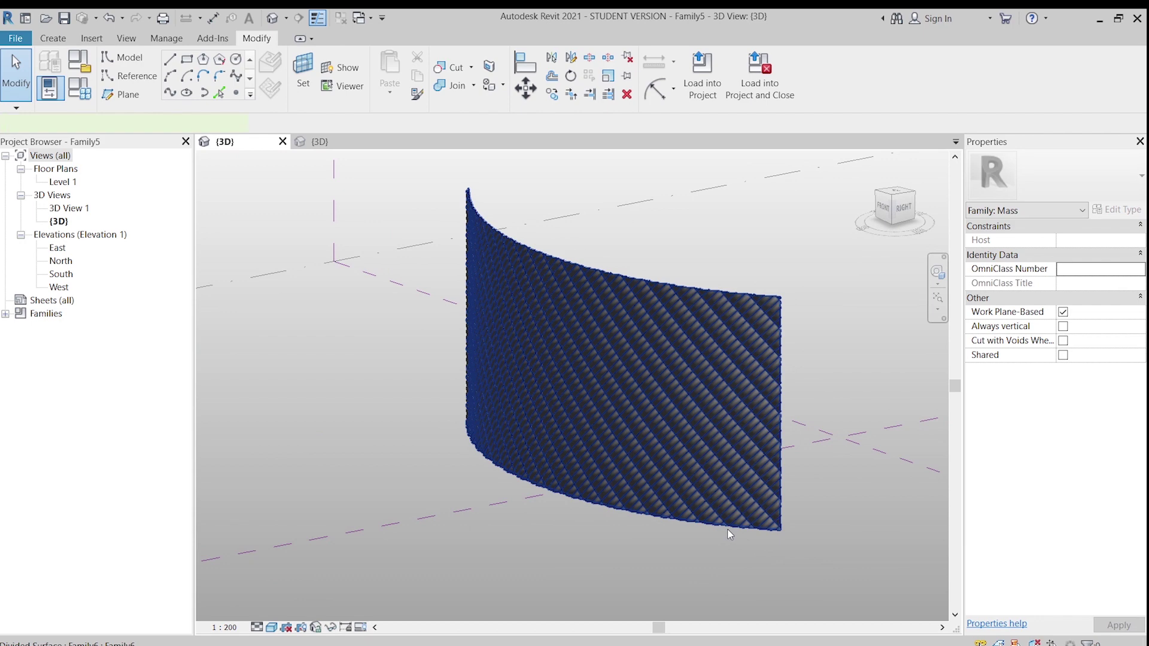
left_click(729, 536)
right_click(694, 551)
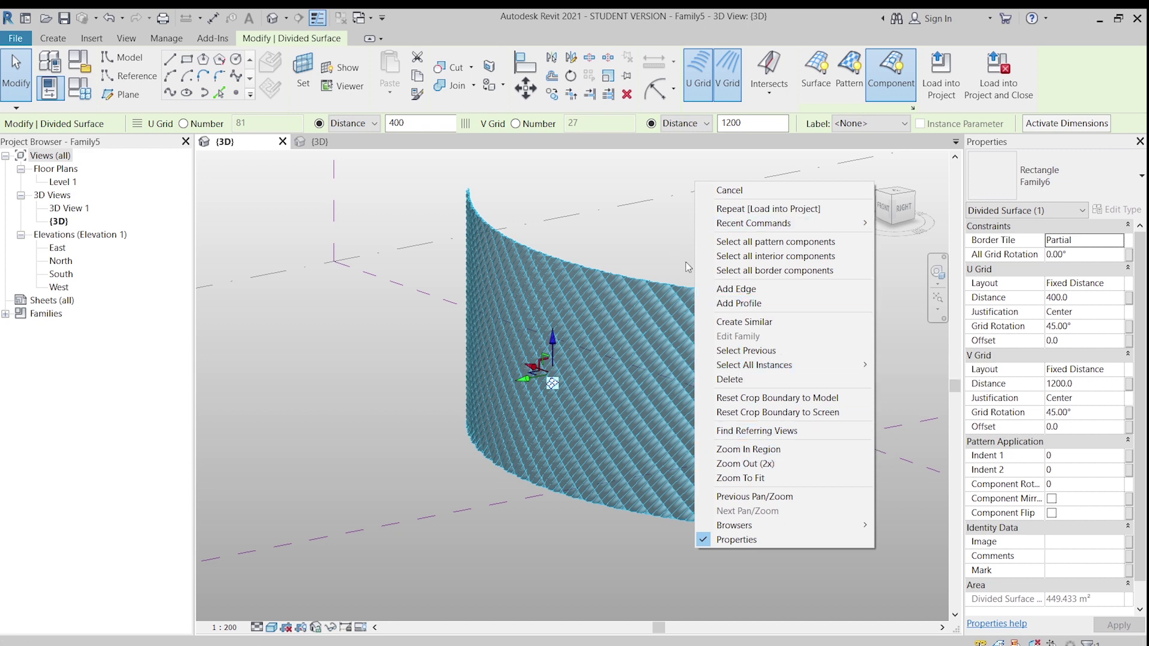
left_click(544, 549)
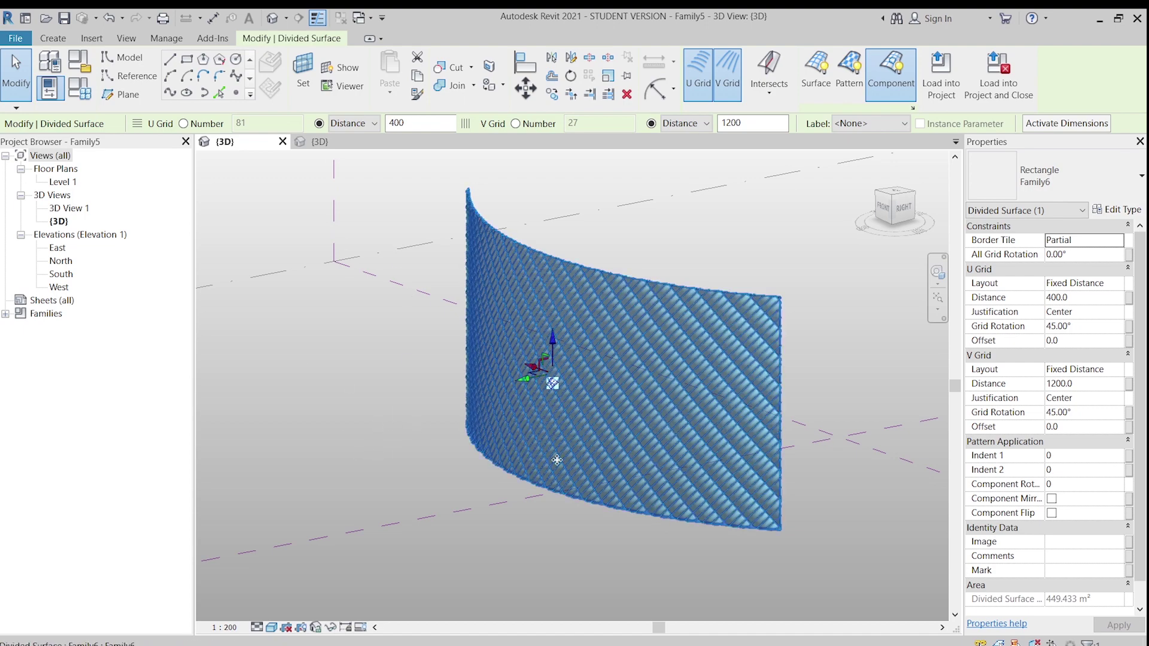
middle_click_drag(733, 304, 707, 306)
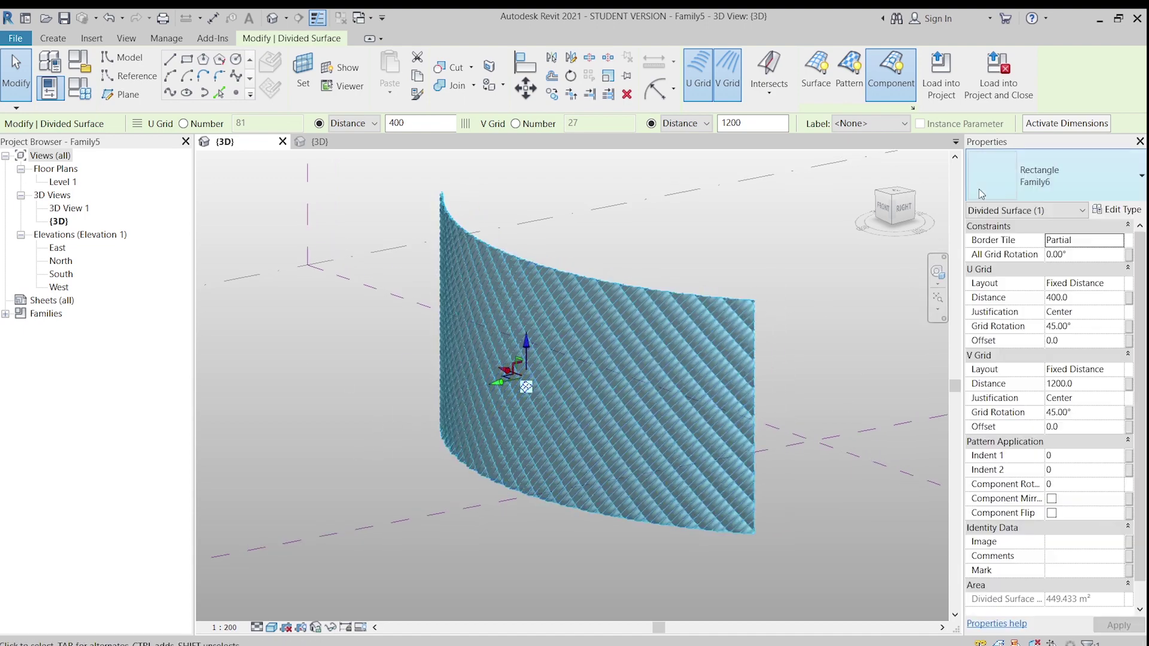
left_click(1116, 209)
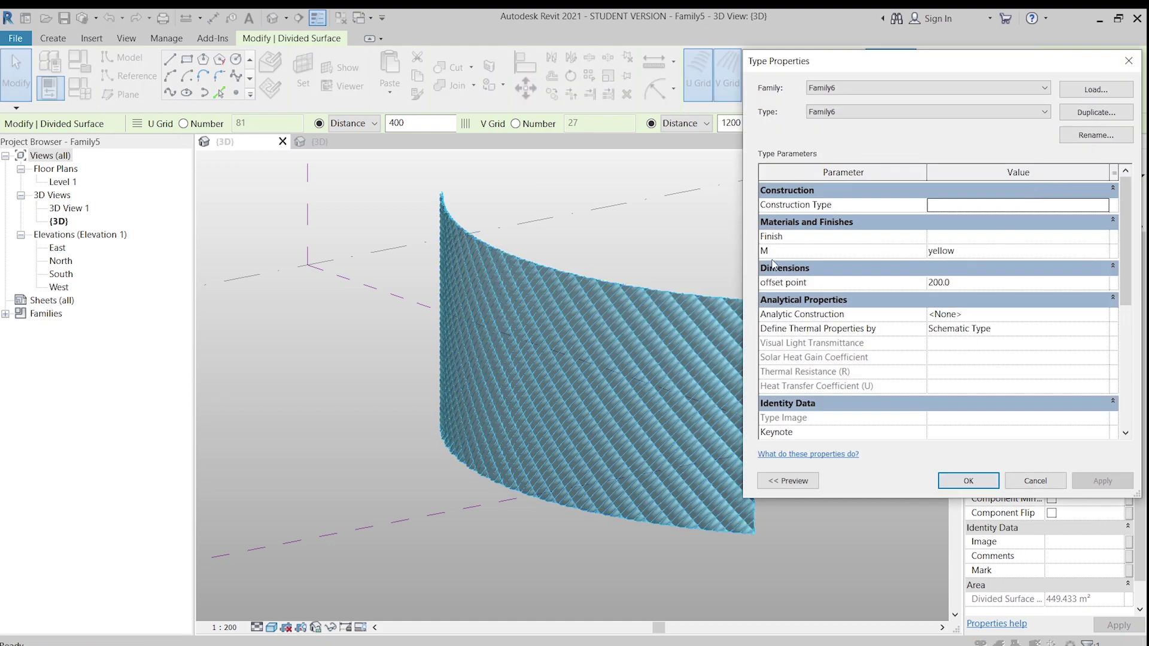
left_click(967, 480)
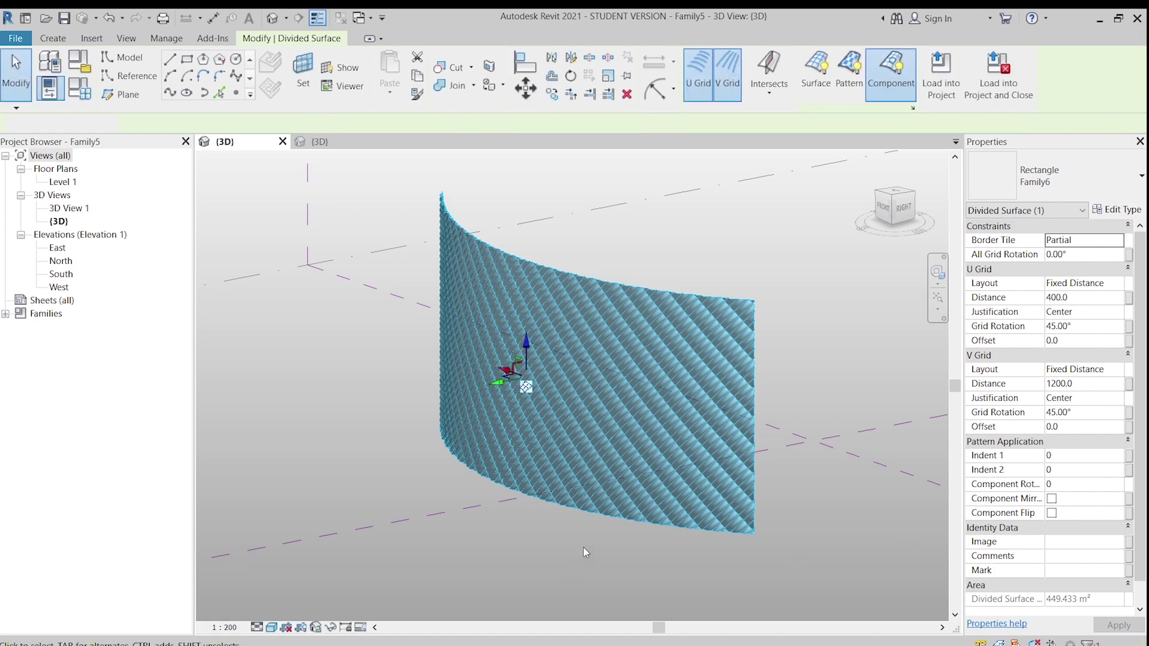
left_click(585, 546)
mouse_move(525, 559)
middle_mouse_down("shift")
mouse_move(703, 503)
mouse_move(743, 512)
middle_mouse_up("shift")
key("Escape")
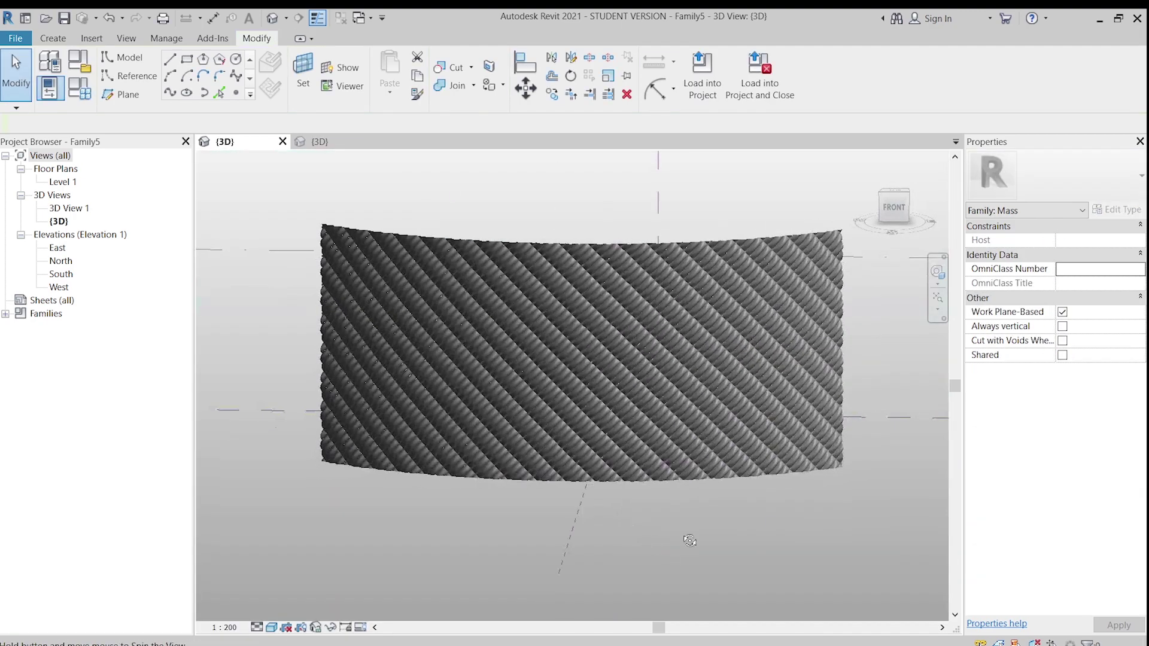
middle_click_drag(688, 541, 779, 541, "shift")
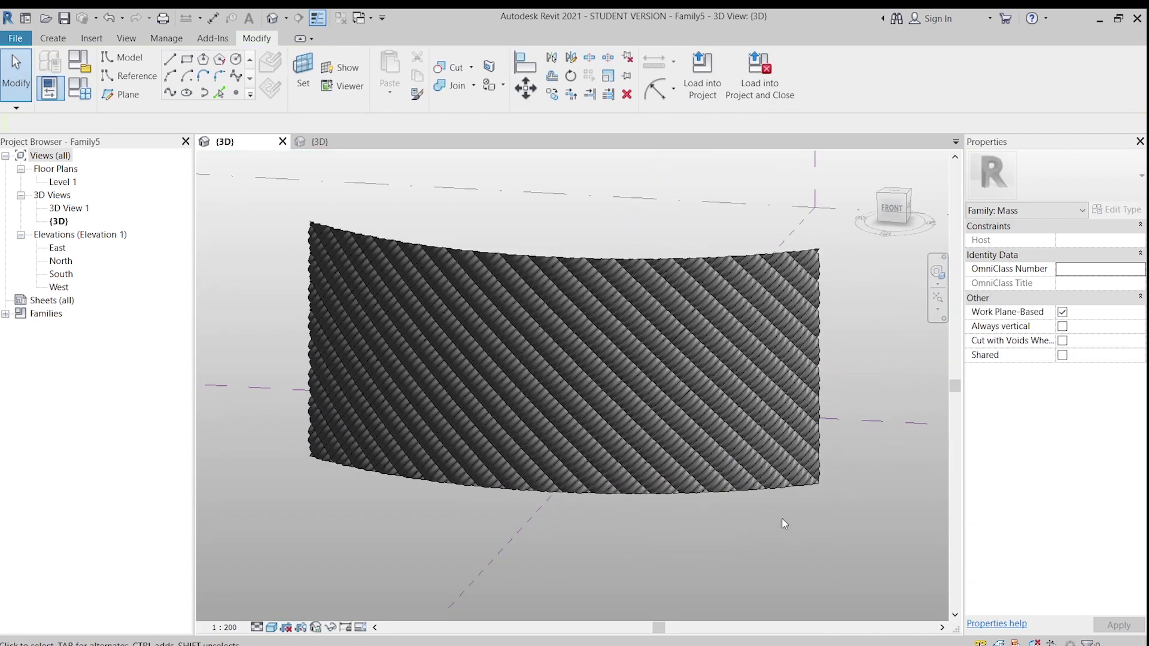